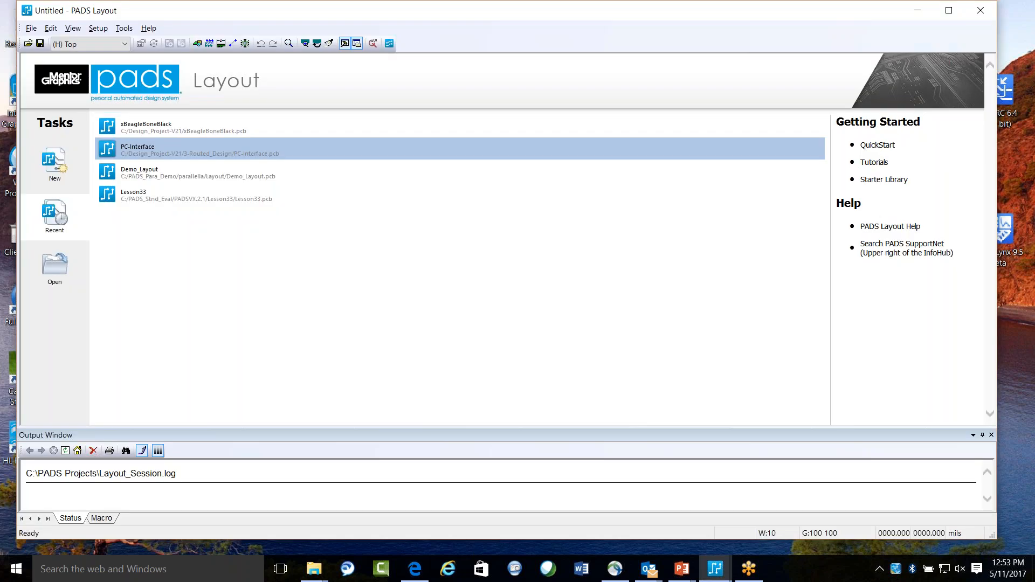
Decline the read-only copy of the recent xBeagleBoneBlack design and switch to the PADS Layout window that already has it open
{"action": "left_click", "coordinate": [244, 135]}
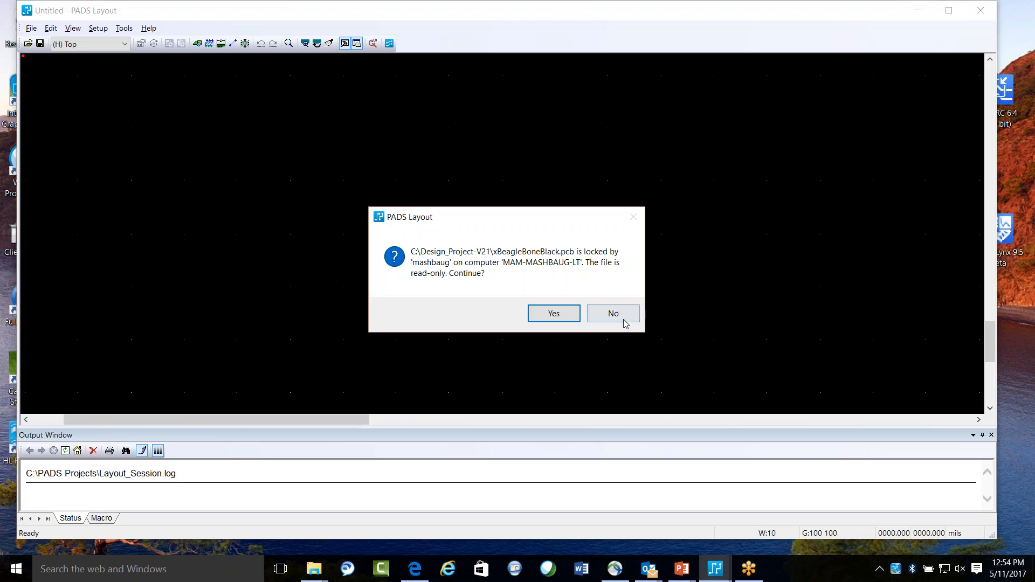
{"action": "left_click", "coordinate": [624, 322]}
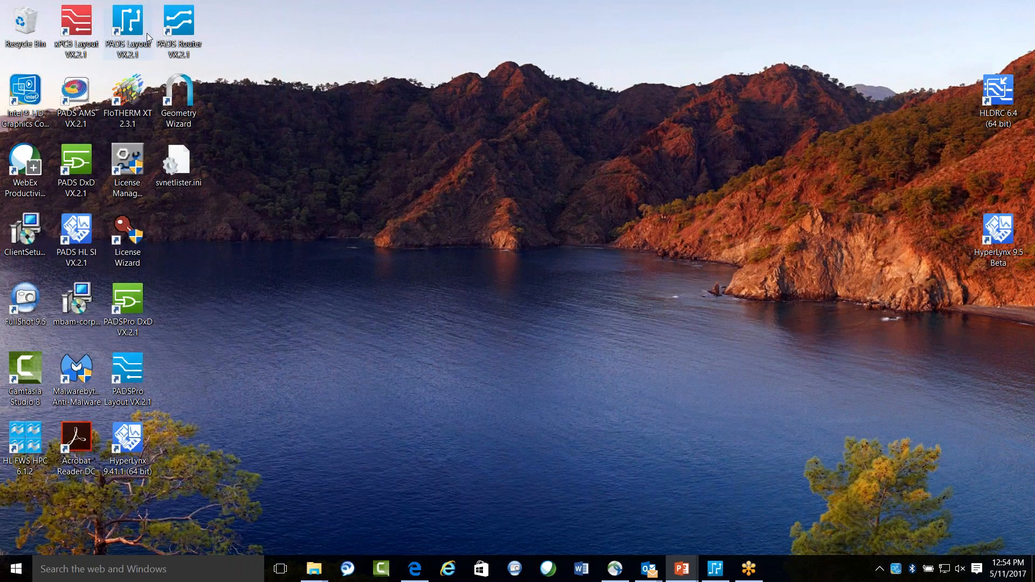
{"action": "left_click", "coordinate": [714, 570]}
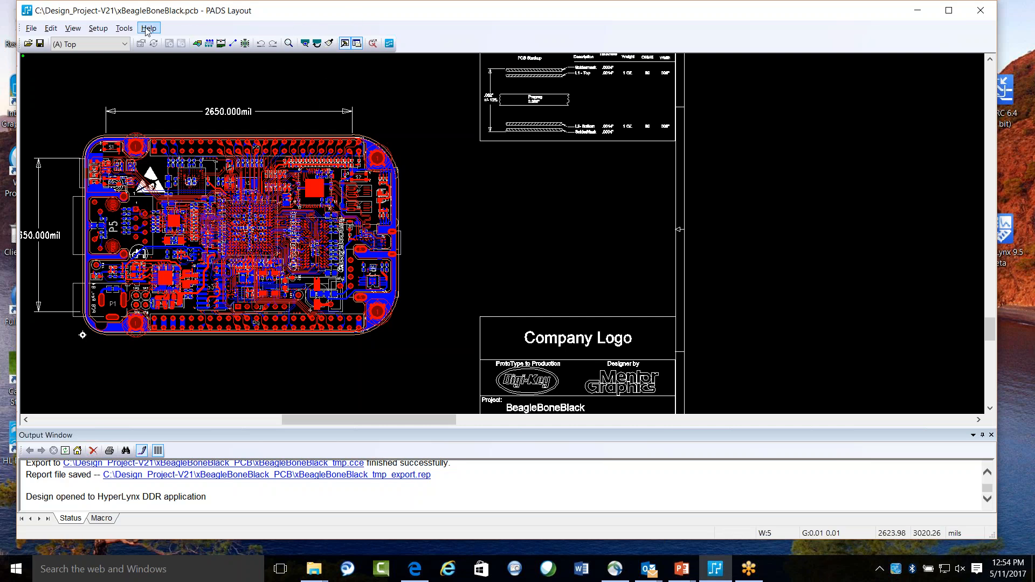
Send the board to HyperLynx DDR for DDR Analysis without flooding the copper pours, and dismiss the loading warning
{"action": "left_click", "coordinate": [122, 28]}
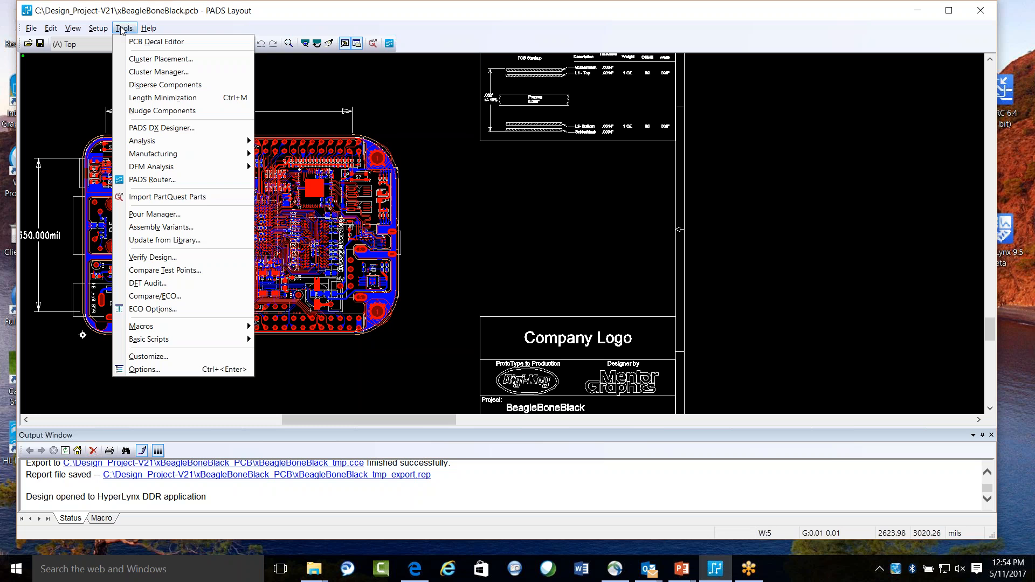
{"action": "mouse_move", "coordinate": [186, 145]}
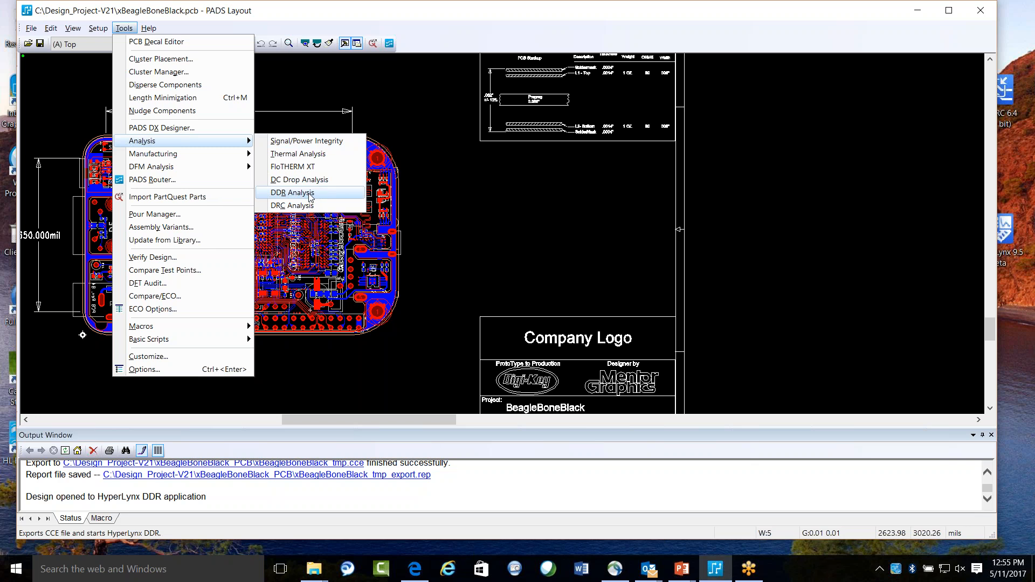
{"action": "left_click", "coordinate": [332, 195]}
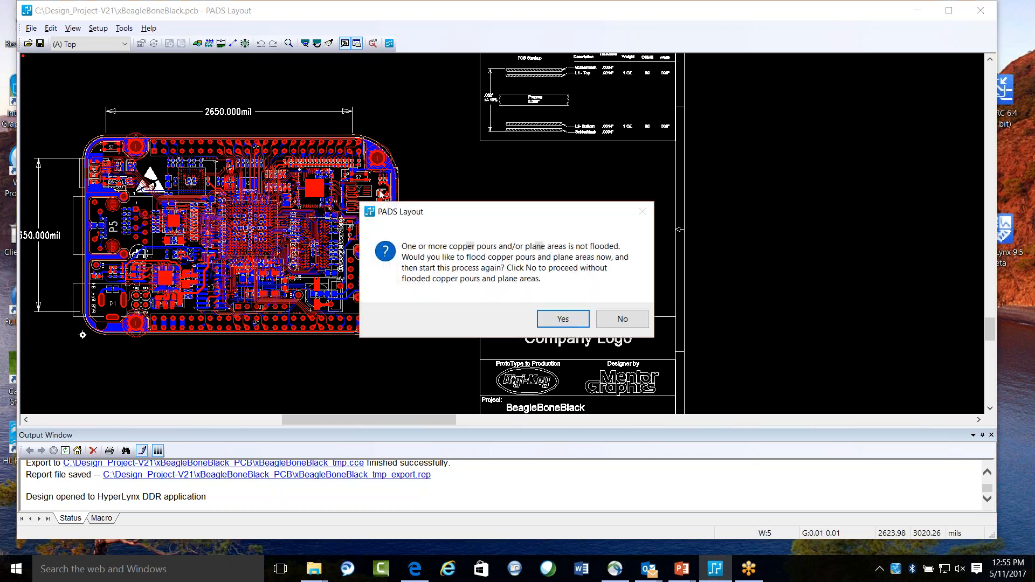
{"action": "left_click", "coordinate": [621, 319]}
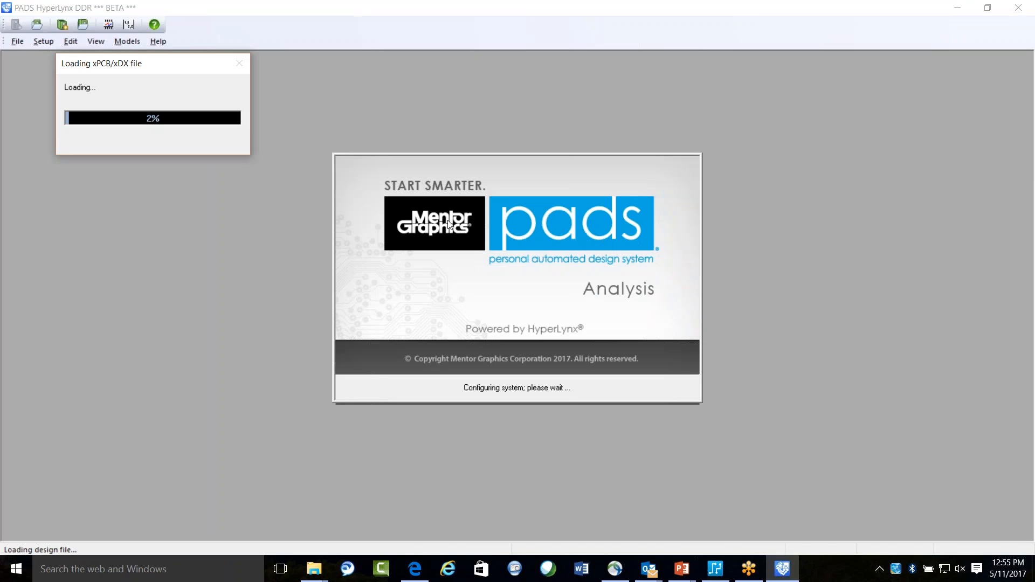
{"action": "left_click", "coordinate": [259, 167]}
{"action": "left_click", "coordinate": [168, 141]}
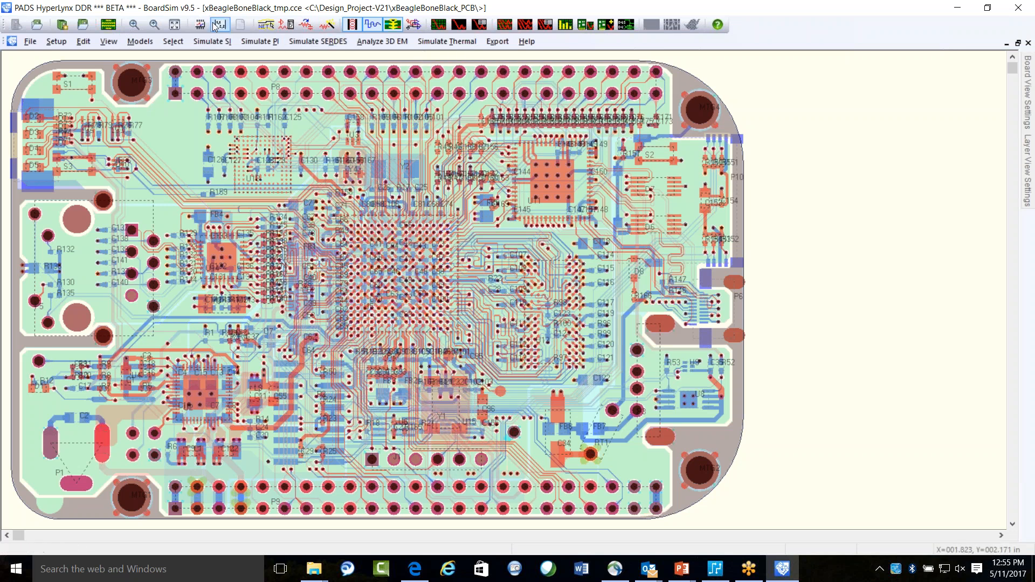
Start the DDRx Batch Simulation wizard and move its window aside to read the introduction
{"action": "left_click", "coordinate": [214, 42]}
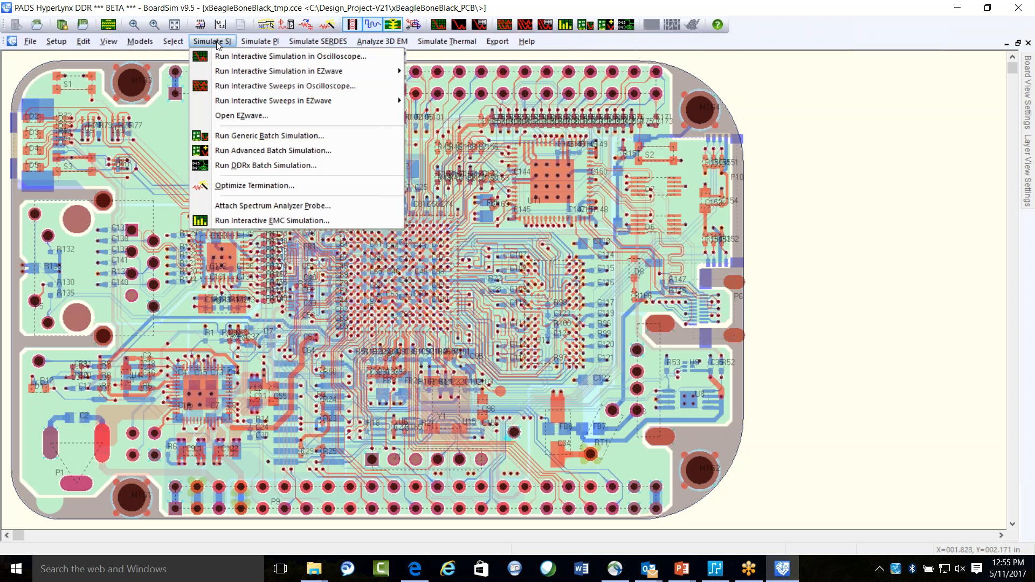
{"action": "left_click", "coordinate": [260, 166]}
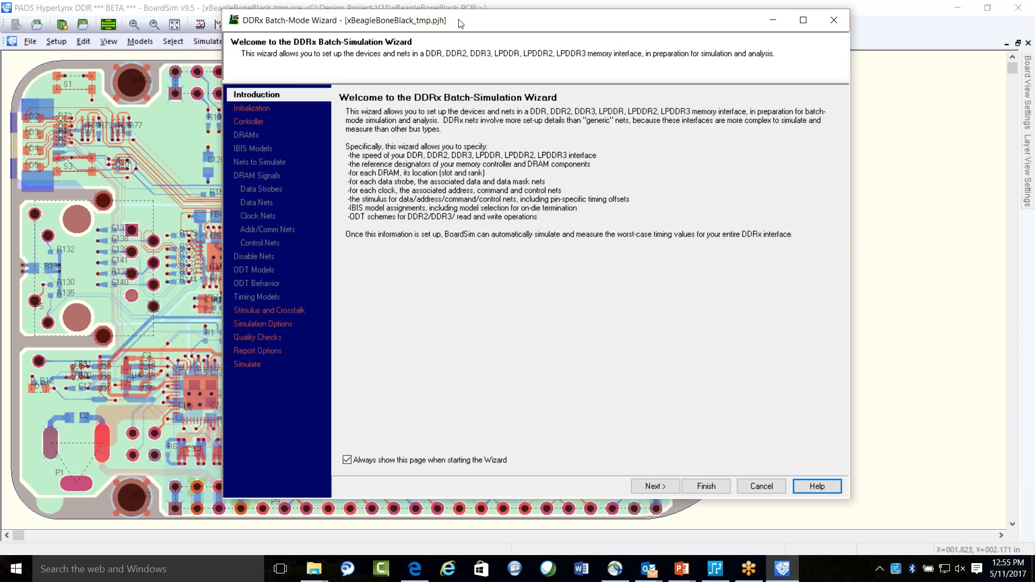
{"action": "left_click_drag", "start_coordinate": [467, 22], "coordinate": [404, 24]}
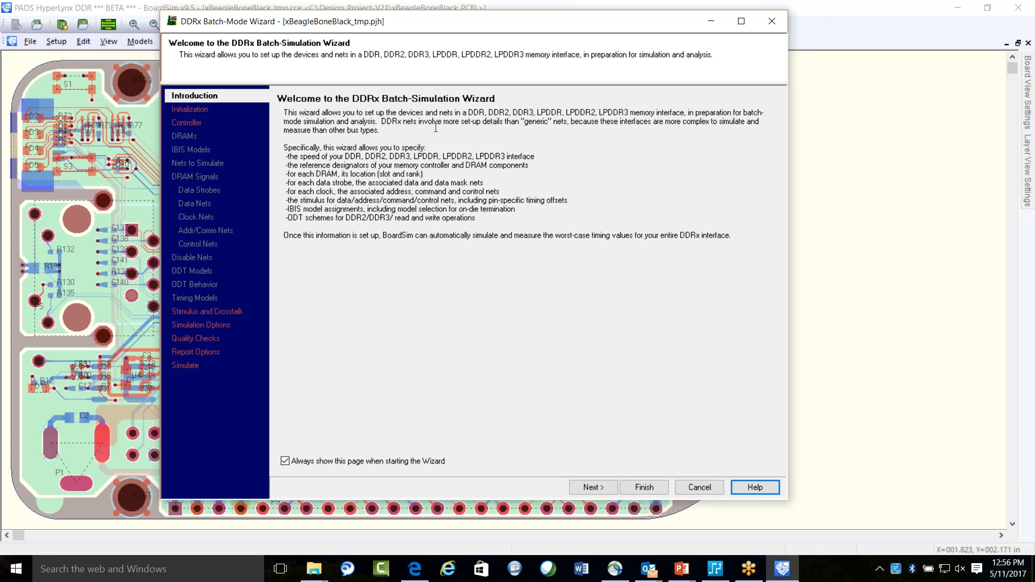
Try LPDDR3 as the DDR interface type in the wizard's initialization, check its data rate options, and cancel the wizard without saving
{"action": "left_click", "coordinate": [198, 110]}
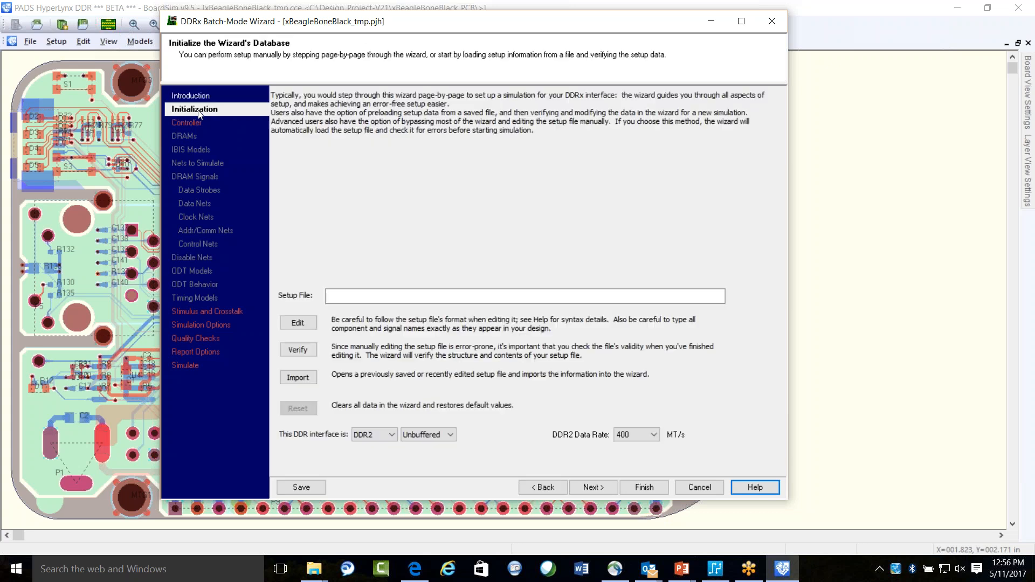
{"action": "left_click", "coordinate": [390, 435]}
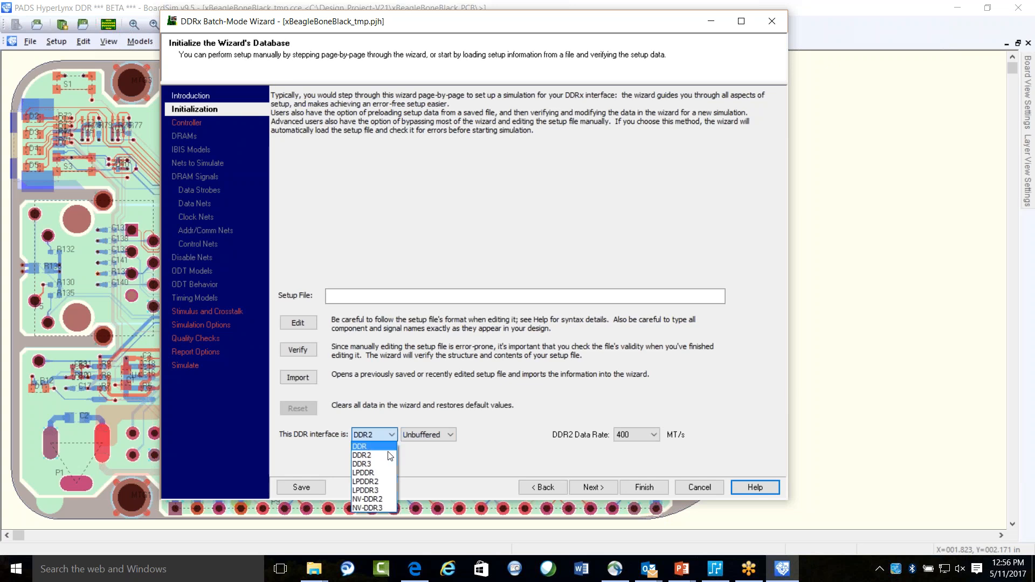
{"action": "left_click", "coordinate": [375, 496]}
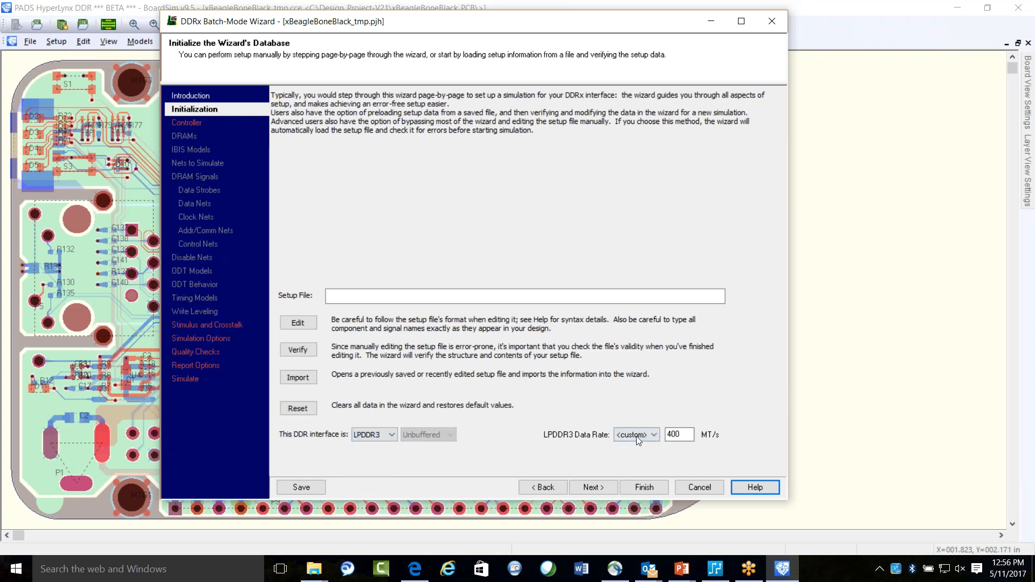
{"action": "left_click", "coordinate": [654, 434]}
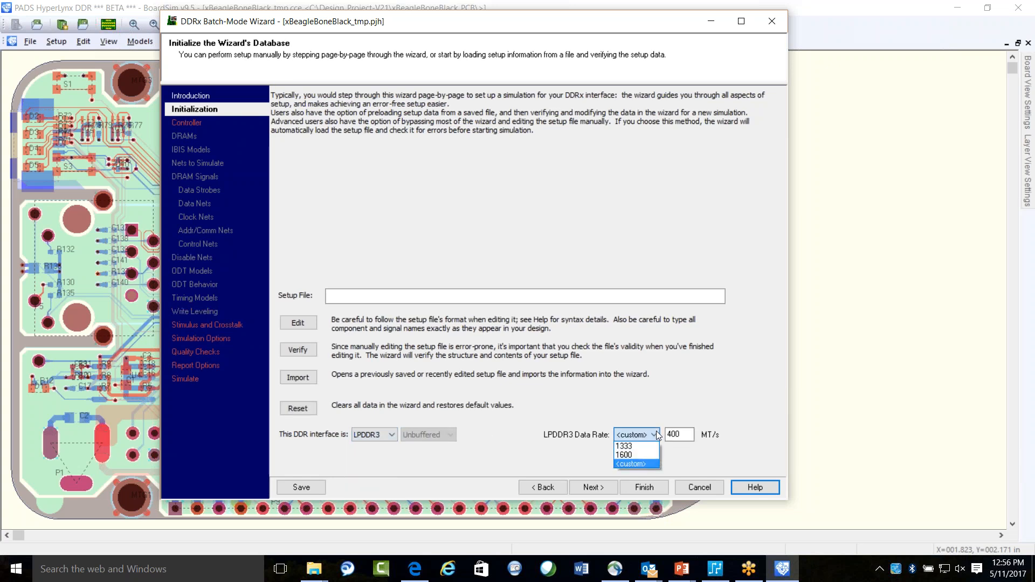
{"action": "left_click", "coordinate": [624, 395]}
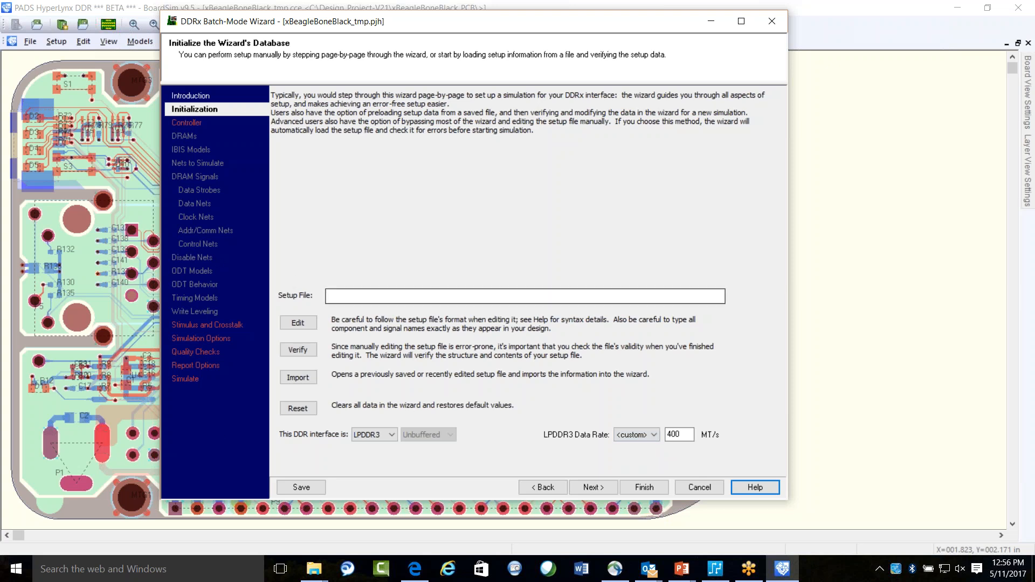
{"action": "left_click", "coordinate": [699, 487]}
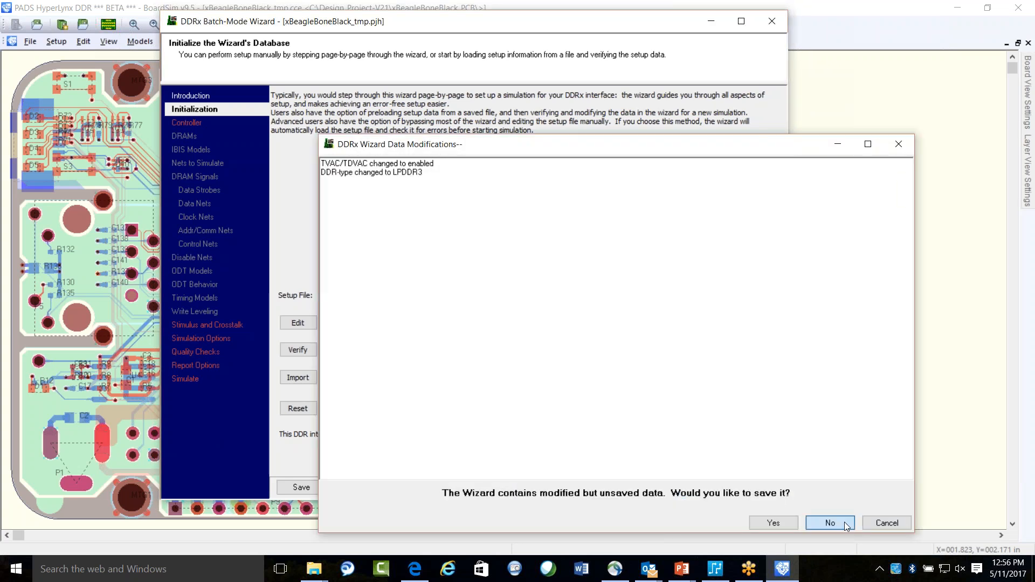
{"action": "left_click", "coordinate": [846, 524]}
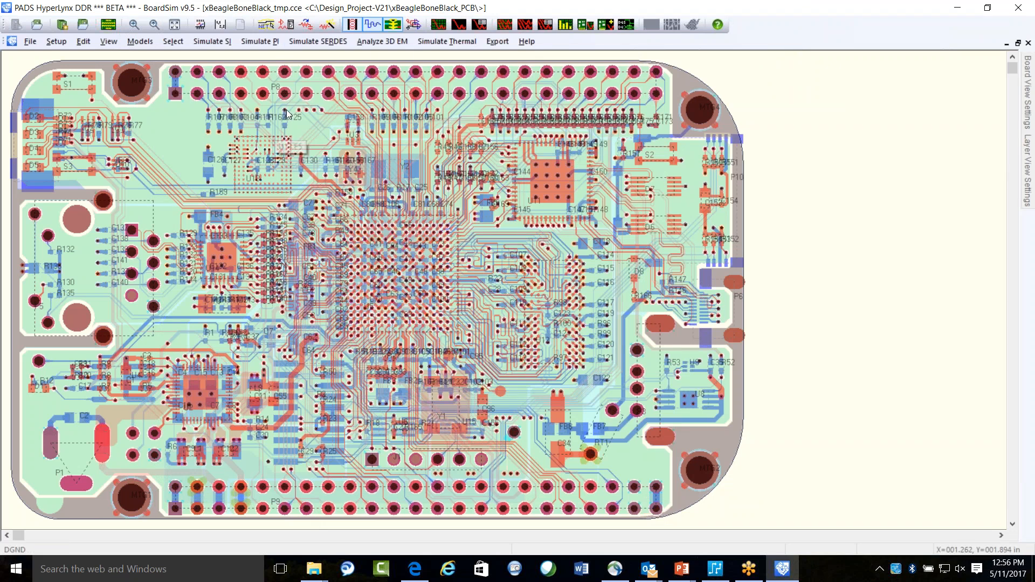
Examine the board's layers in the Stackup Editor, close it without changes, and exit HyperLynx DDR
{"action": "left_click", "coordinate": [109, 26]}
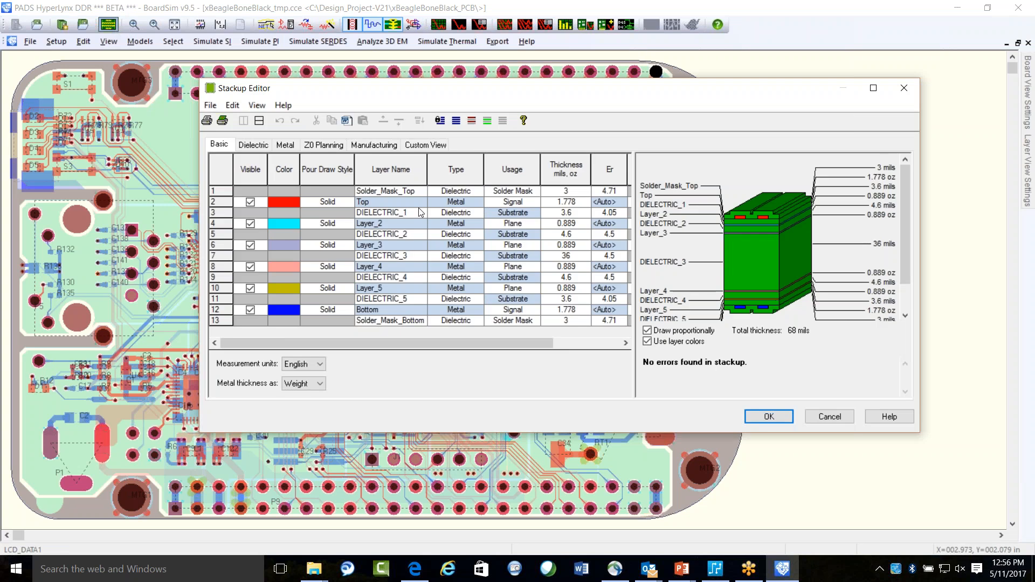
{"action": "left_click", "coordinate": [904, 88]}
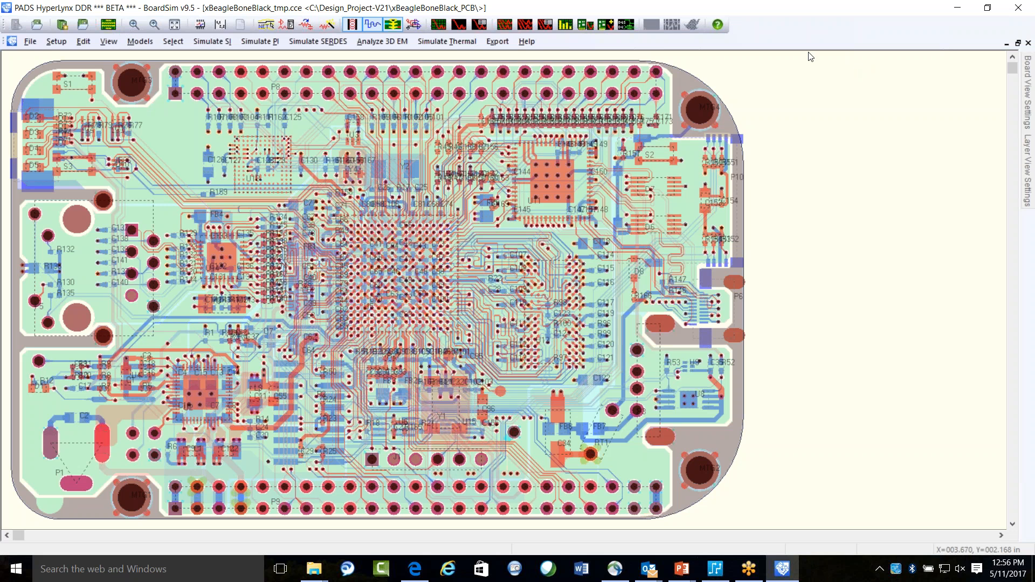
{"action": "left_click", "coordinate": [1018, 11]}
{"action": "left_click", "coordinate": [535, 331]}
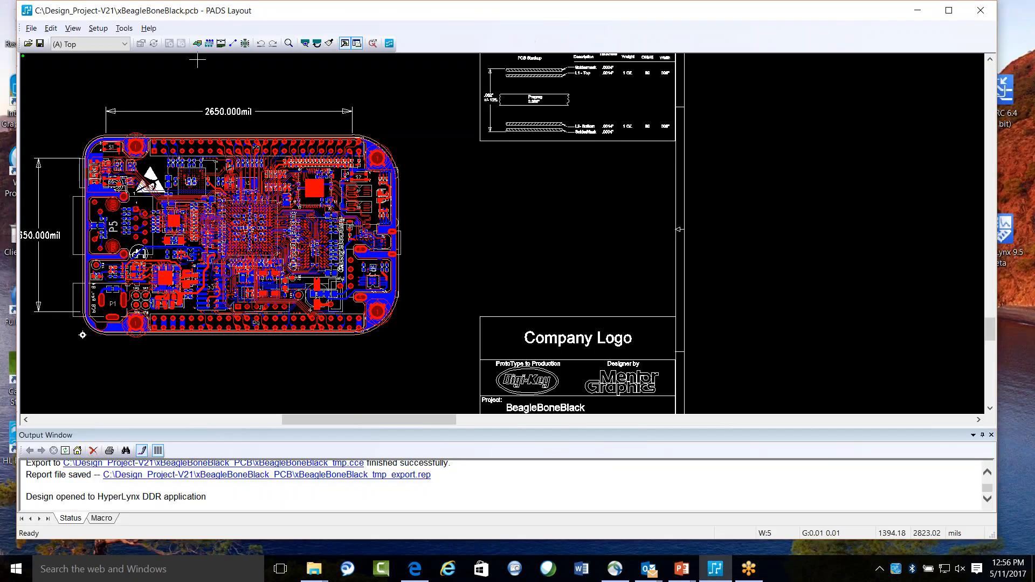
Export the board from PADS Layout to HyperLynx for Signal/Power Integrity analysis, and dismiss the loading warning
{"action": "left_click", "coordinate": [124, 28]}
{"action": "mouse_move", "coordinate": [159, 147]}
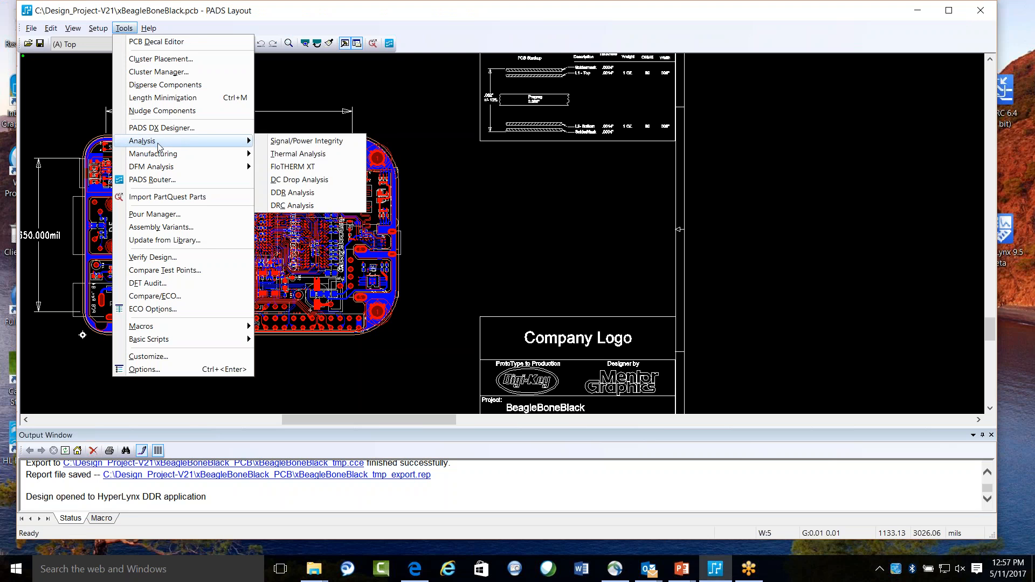
{"action": "left_click", "coordinate": [329, 143]}
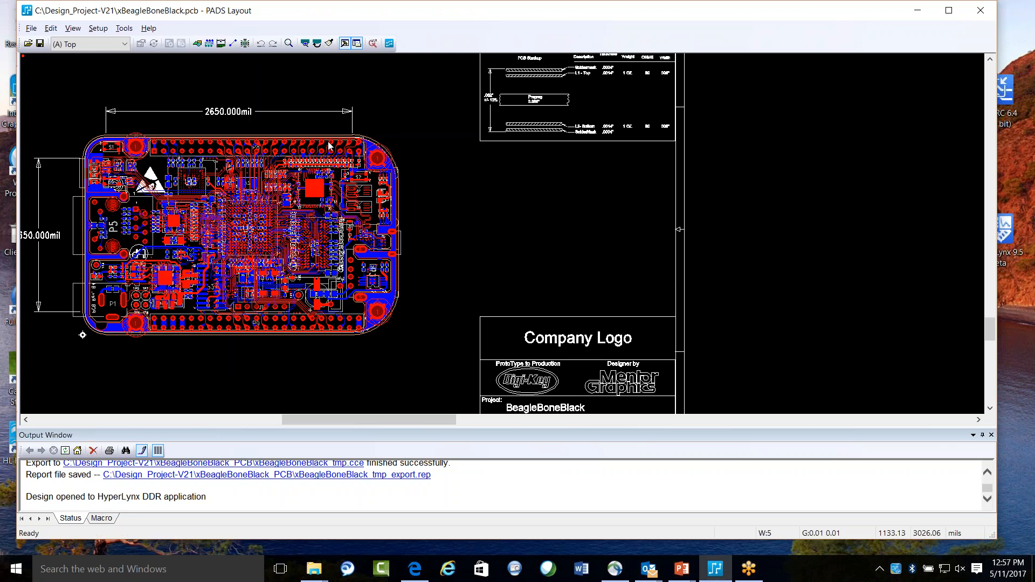
{"action": "left_click", "coordinate": [609, 316]}
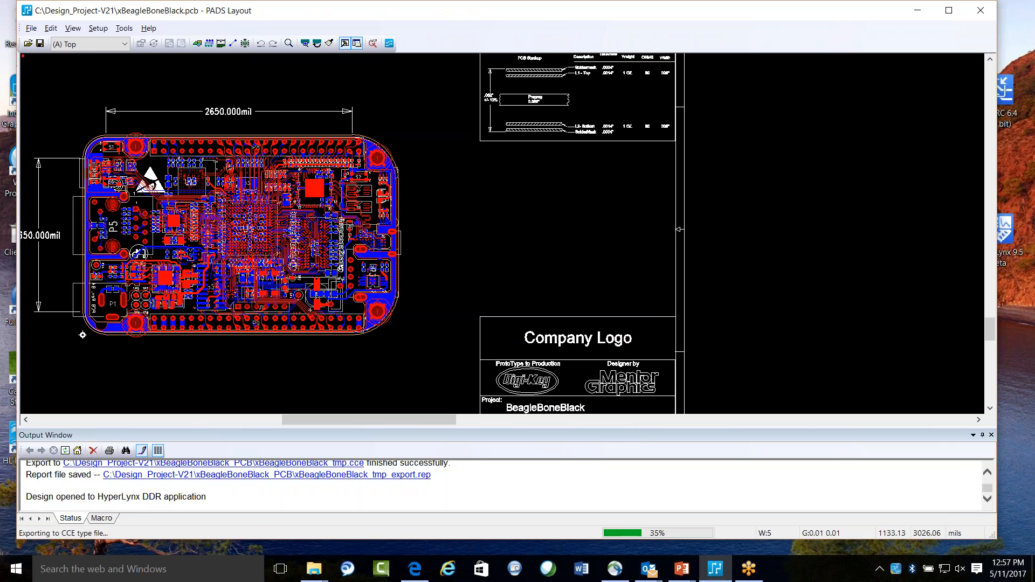
{"action": "left_click", "coordinate": [274, 278]}
{"action": "left_click", "coordinate": [350, 279]}
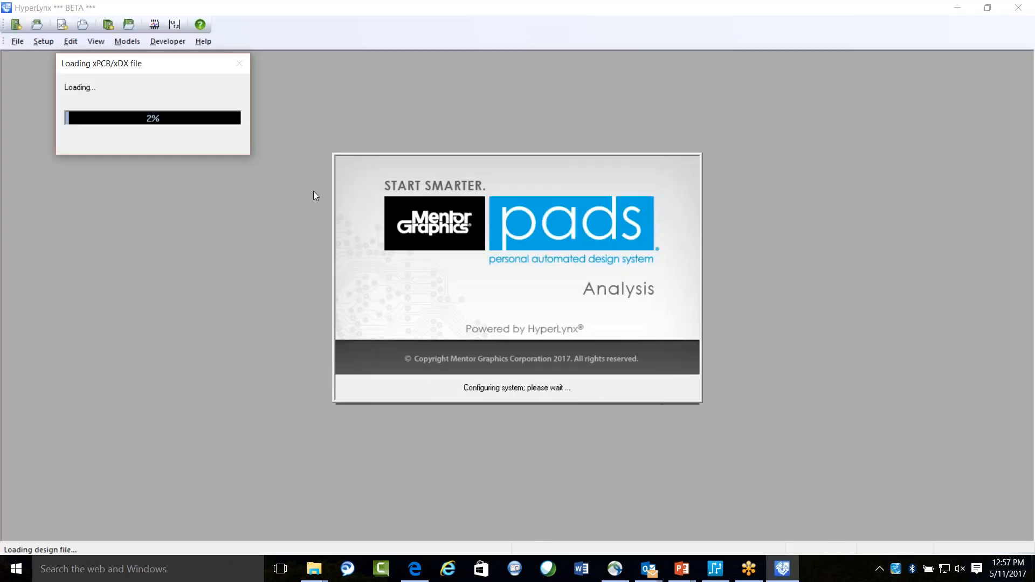
{"action": "left_click", "coordinate": [267, 163]}
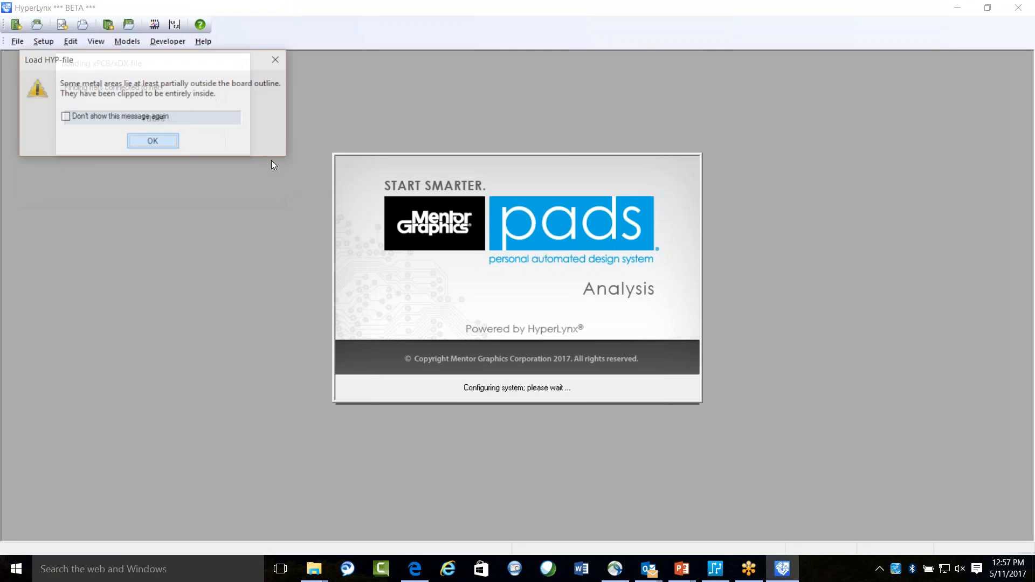
{"action": "left_click", "coordinate": [153, 142]}
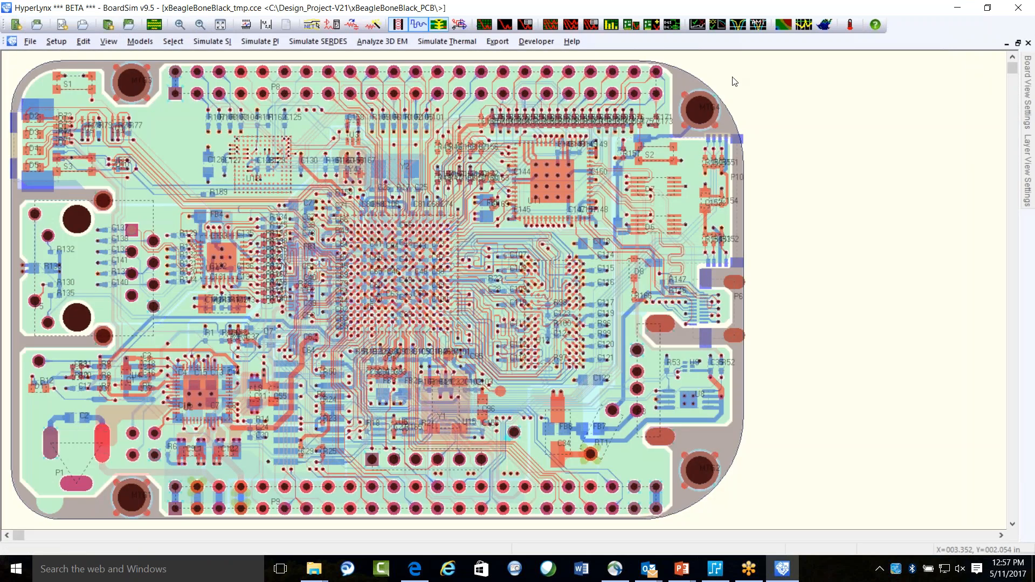
Examine the license status of the pre-layout and post-layout features, and exit HyperLynx BoardSim
{"action": "left_click", "coordinate": [57, 41]}
{"action": "mouse_move", "coordinate": [128, 382]}
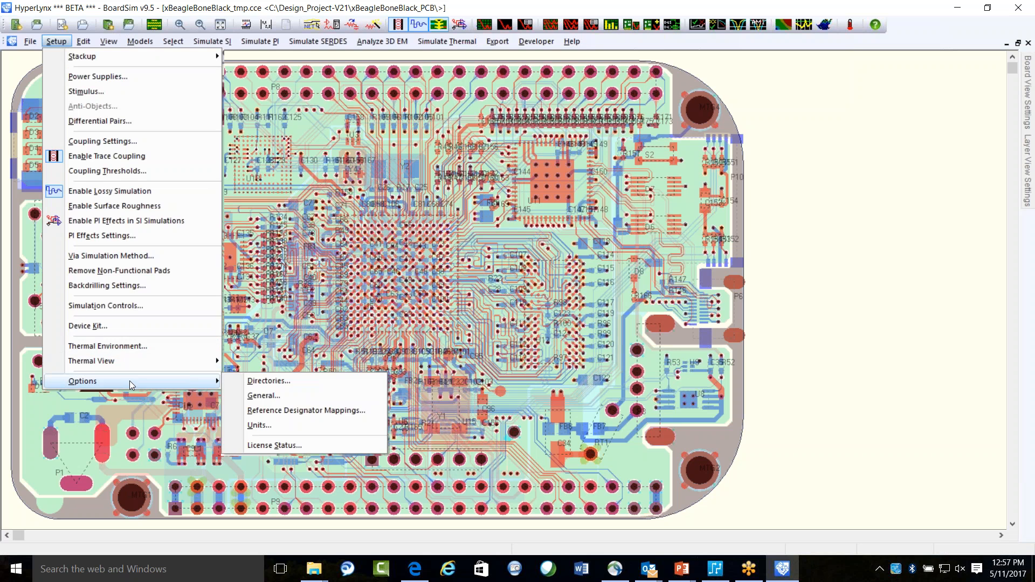
{"action": "left_click", "coordinate": [277, 447]}
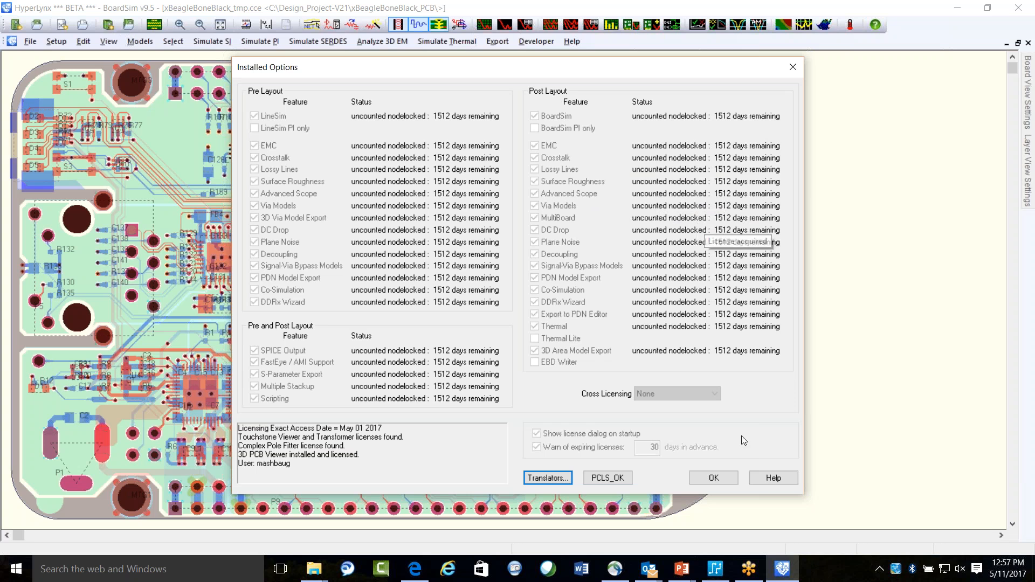
{"action": "left_click", "coordinate": [792, 67]}
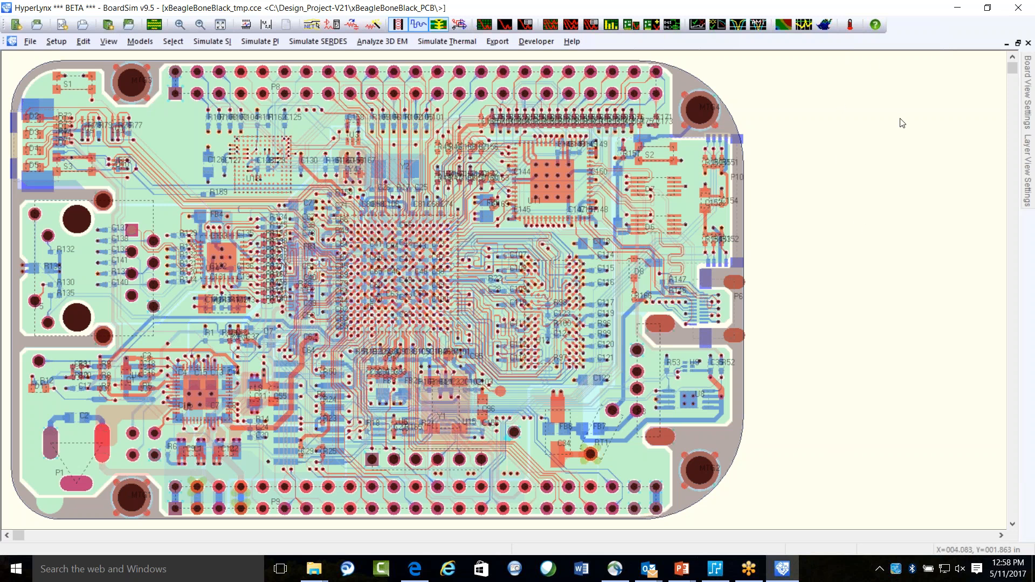
{"action": "left_click", "coordinate": [1017, 8]}
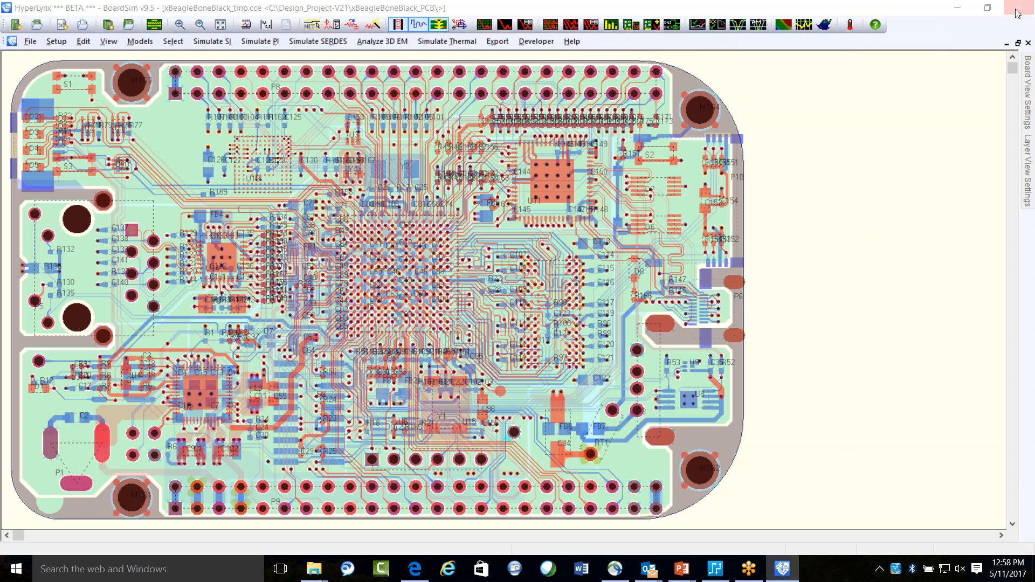
{"action": "left_click", "coordinate": [538, 332]}
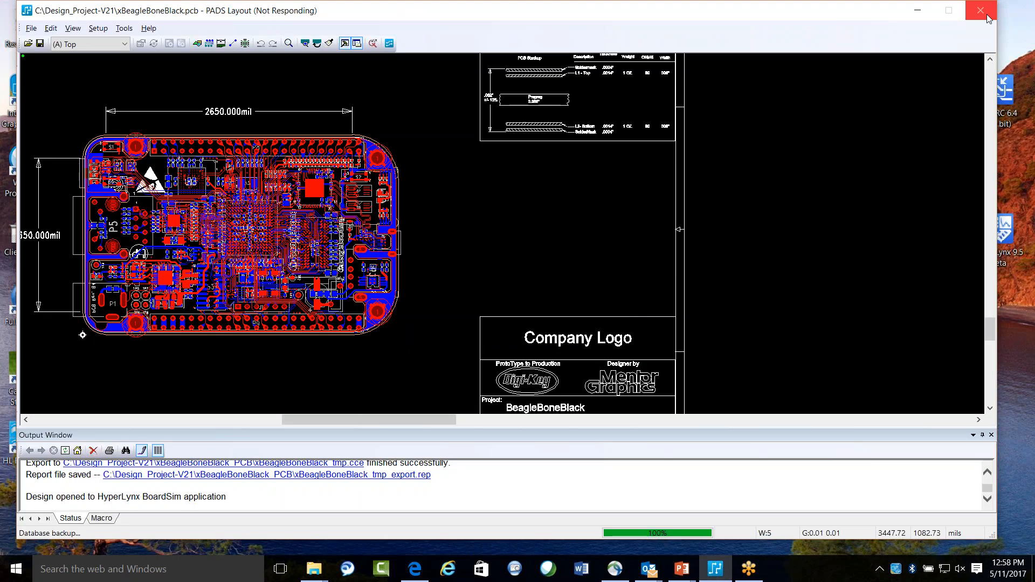
Minimize PADS Layout and launch HyperLynx 9.41.1 with the HyperLynx SI/PI license plus the PDN & Via Extraction and SI/PI Co-simulation add-ons
{"action": "left_click", "coordinate": [917, 12]}
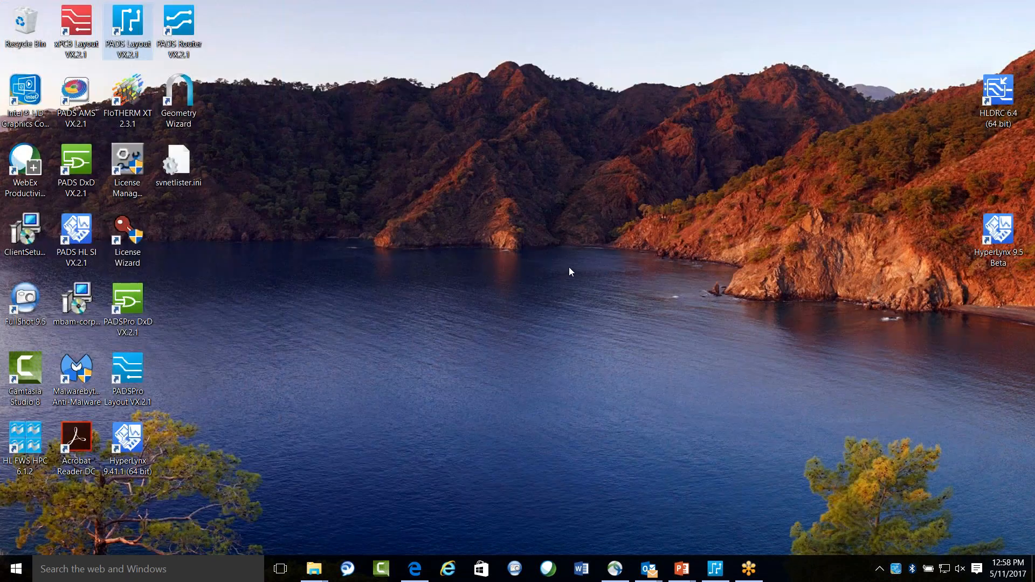
{"action": "double_click", "coordinate": [127, 443]}
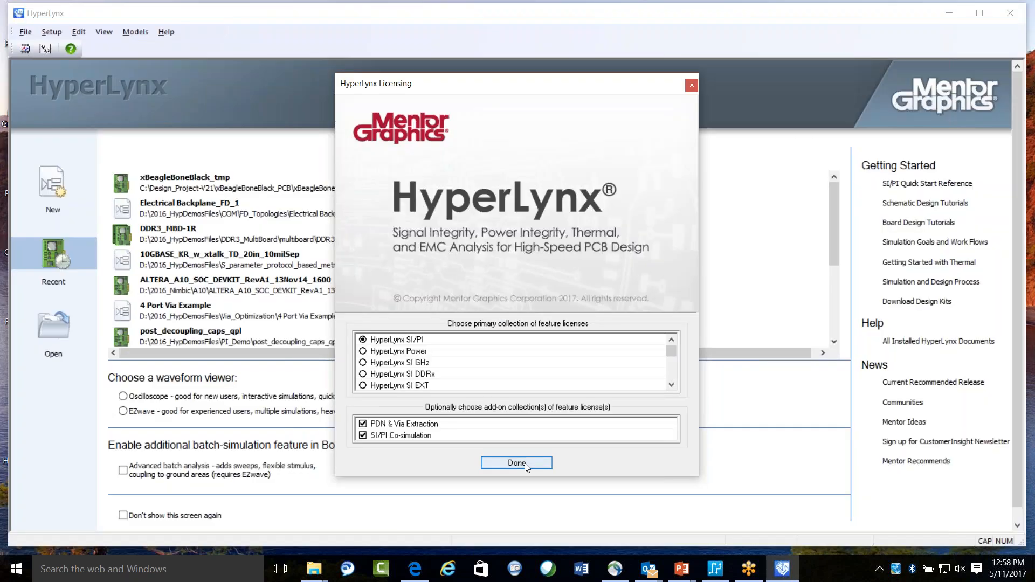
{"action": "left_click", "coordinate": [525, 465]}
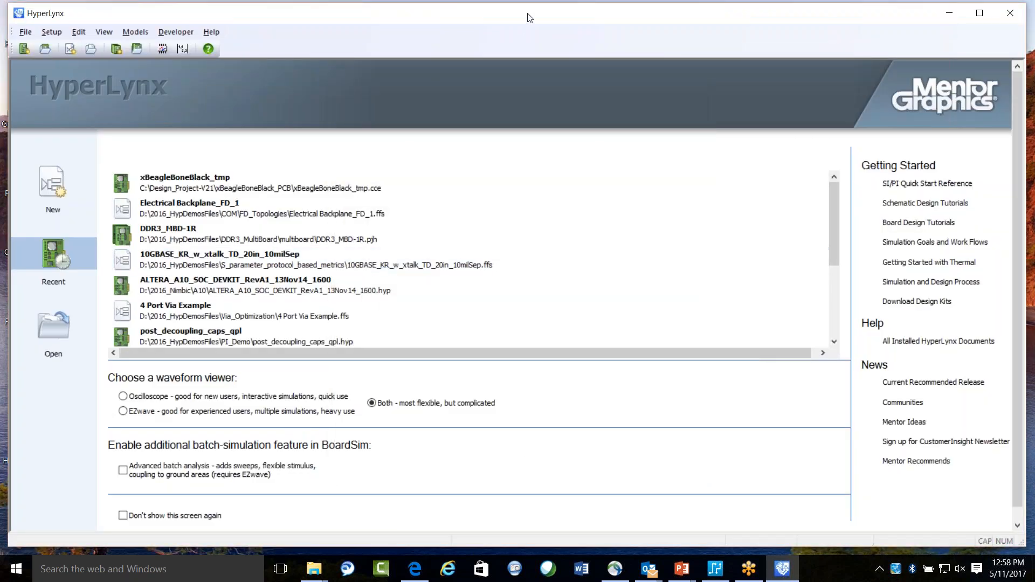
Open the recent board design xBeagleBoneBlack_tmp and dismiss the warning about clipped metal areas
{"action": "left_click_drag", "start_coordinate": [529, 14], "coordinate": [528, 11]}
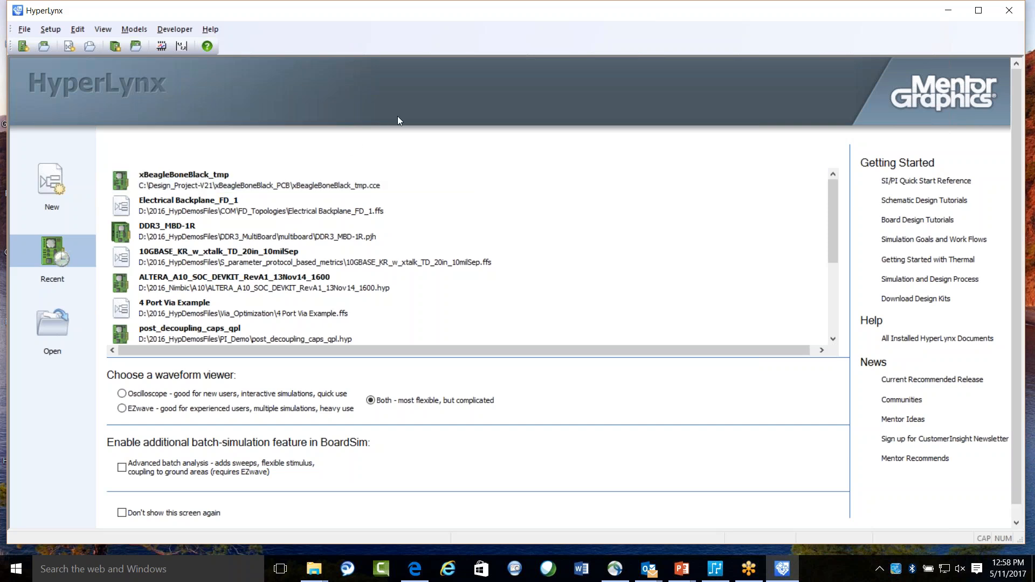
{"action": "double_click", "coordinate": [328, 185]}
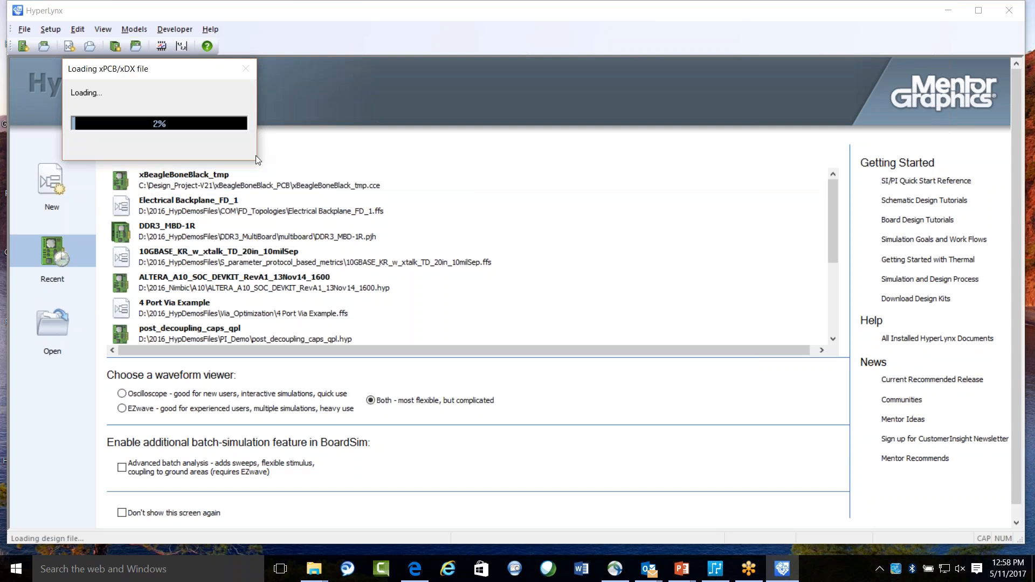
{"action": "left_click", "coordinate": [277, 173]}
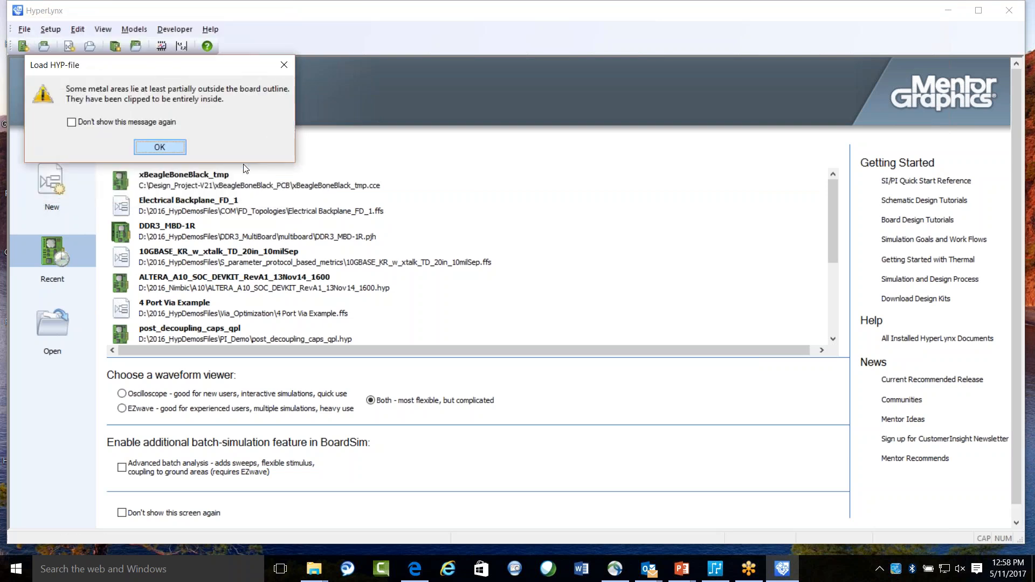
{"action": "key", "text": "Return"}
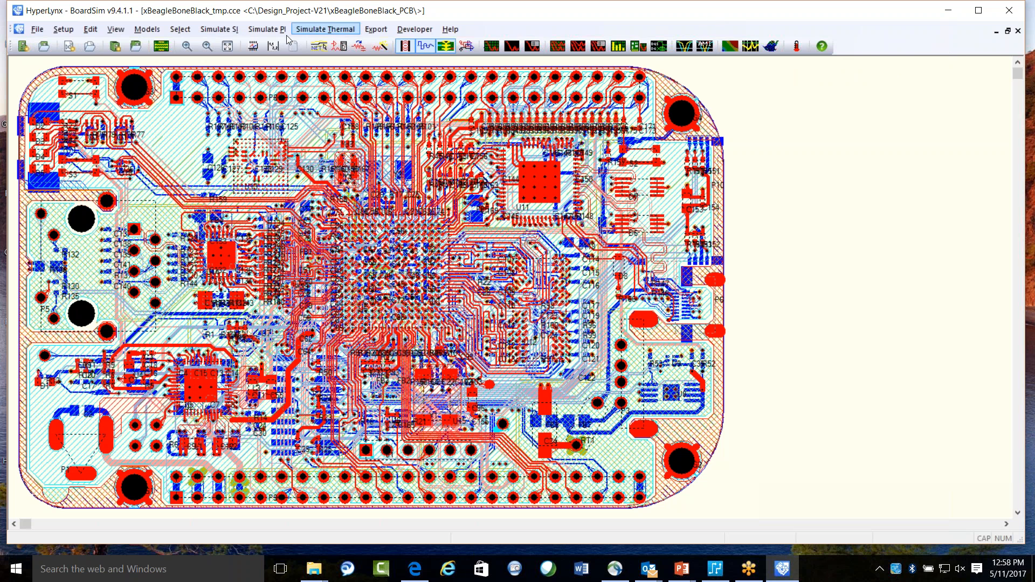
Launch the DDRx Batch Simulation wizard for the loaded board
{"action": "left_click", "coordinate": [224, 32]}
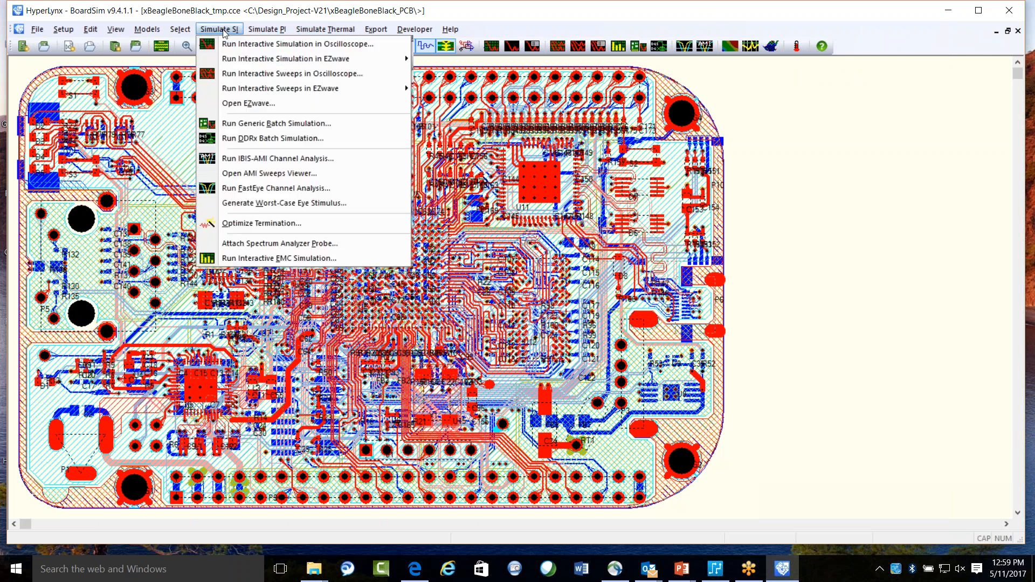
{"action": "left_click", "coordinate": [294, 139]}
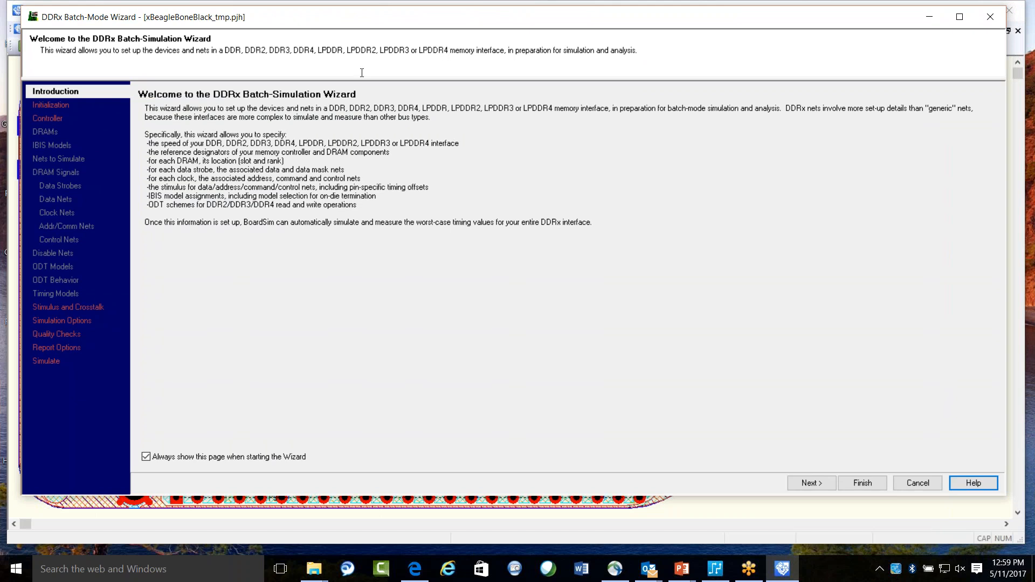
{"action": "left_click_drag", "start_coordinate": [361, 19], "coordinate": [361, 19]}
{"action": "left_click_drag", "start_coordinate": [431, 18], "coordinate": [431, 20]}
Initialize the wizard by importing the saved DDR setup file for HL9.4.1, and dismiss the differential pin mismatch report
{"action": "left_click", "coordinate": [54, 107]}
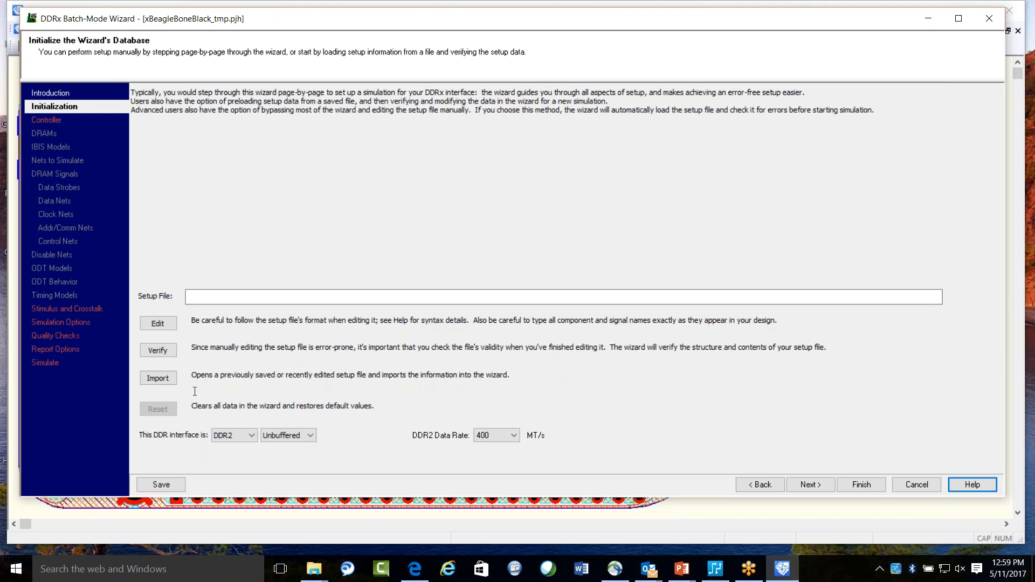
{"action": "left_click", "coordinate": [166, 379]}
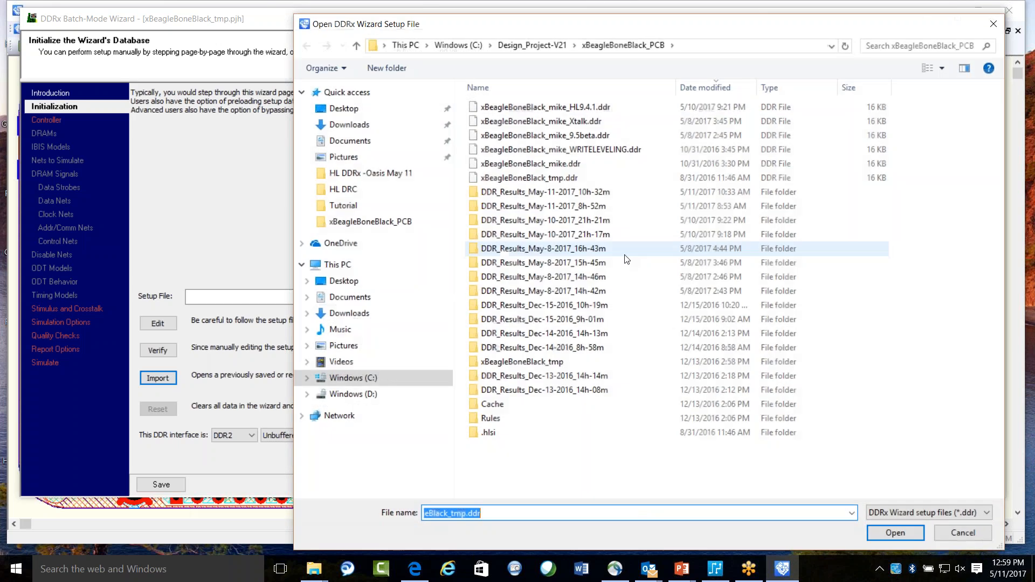
{"action": "left_click", "coordinate": [687, 119]}
{"action": "left_click", "coordinate": [584, 108]}
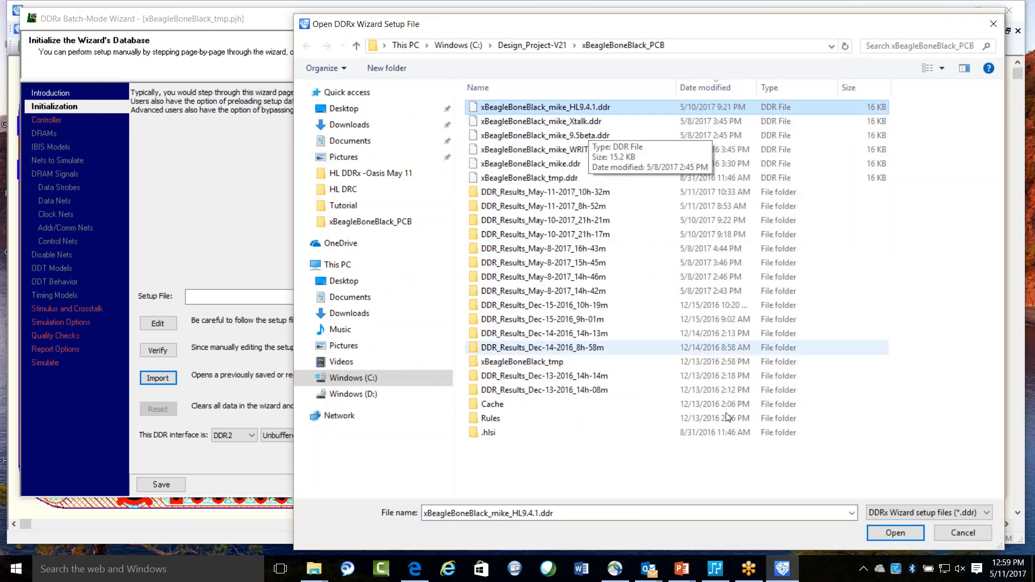
{"action": "left_click", "coordinate": [907, 532]}
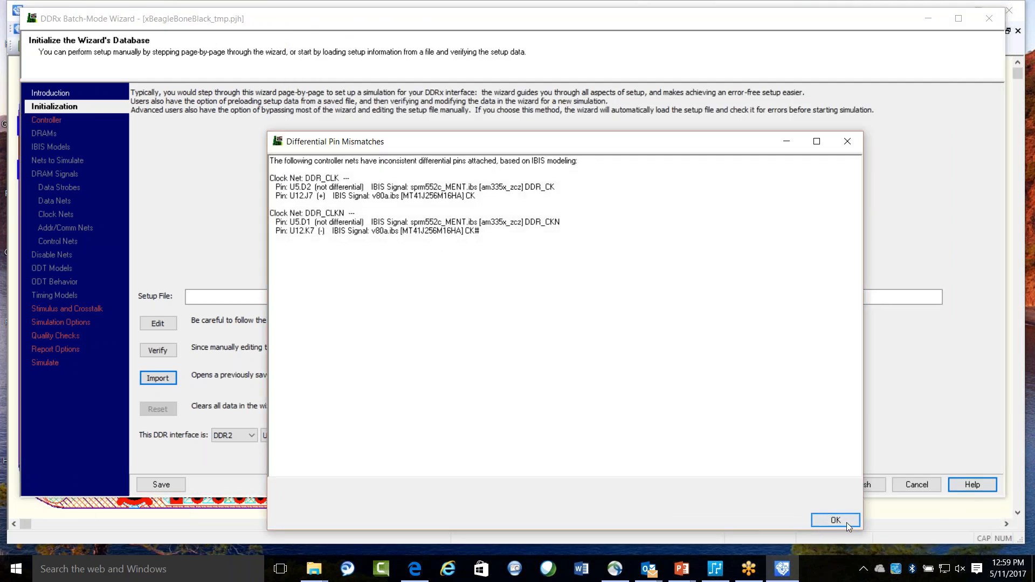
{"action": "left_click", "coordinate": [845, 520]}
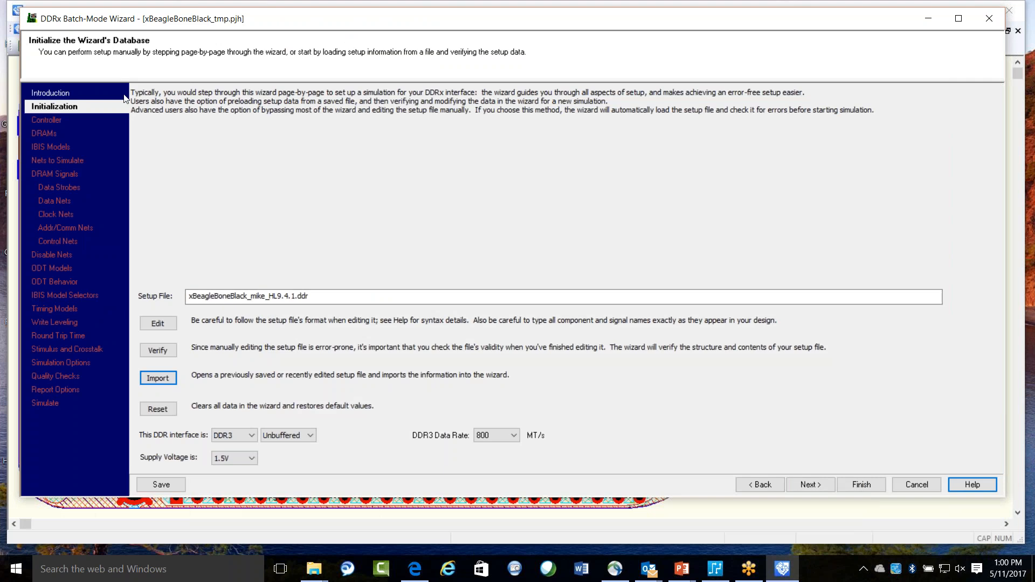
Review the imported DDR3 interface settings, the memory controller selection, and the DRAM slot and rank assignments
{"action": "left_click_drag", "start_coordinate": [295, 19], "coordinate": [290, 15]}
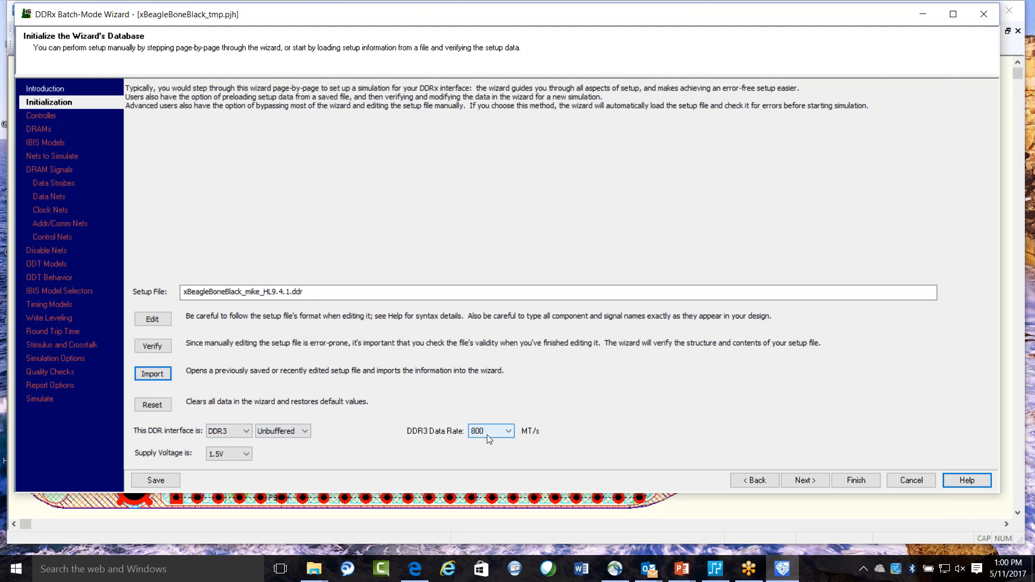
{"action": "left_click", "coordinate": [46, 116]}
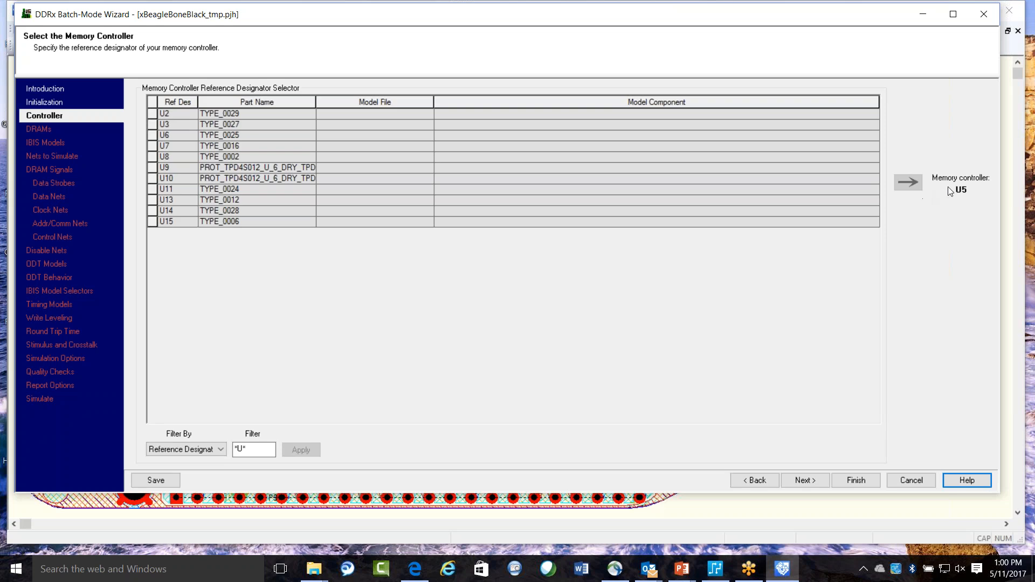
{"action": "left_click", "coordinate": [37, 128]}
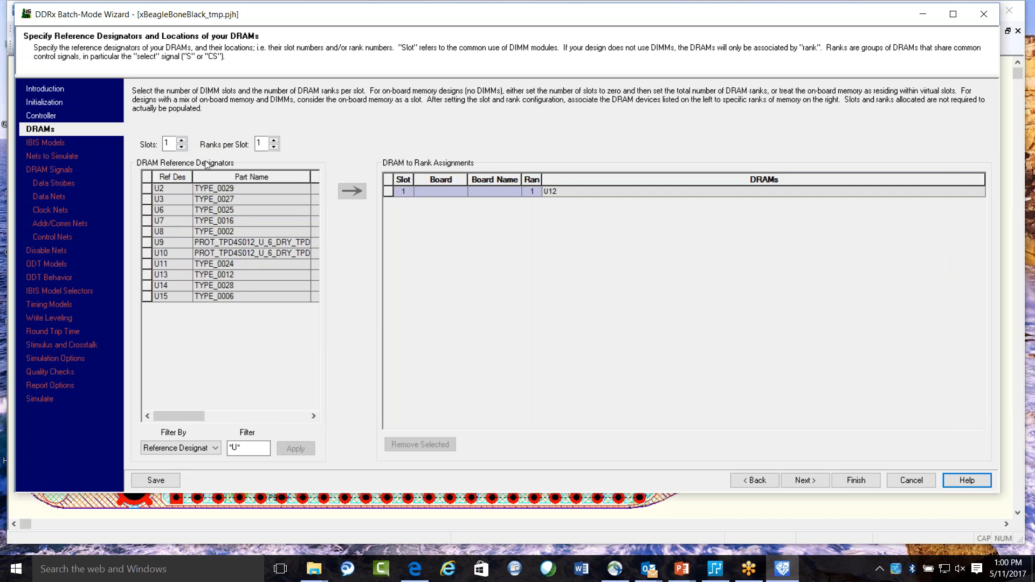
Examine the IBIS model assignments in the REF-File Editor, close it without changes, and dismiss the pin mismatch report
{"action": "left_click", "coordinate": [50, 142]}
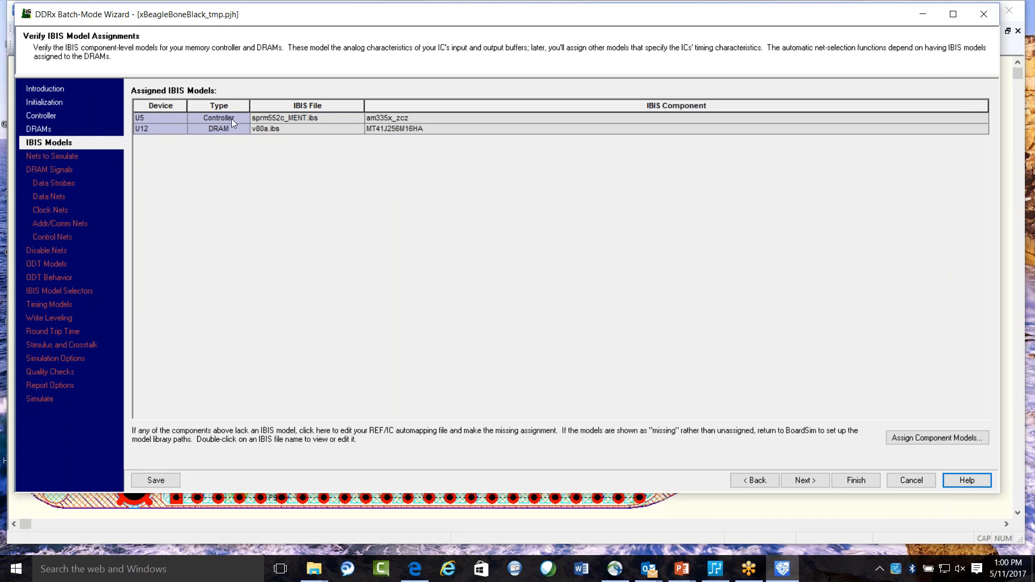
{"action": "left_click", "coordinate": [944, 437]}
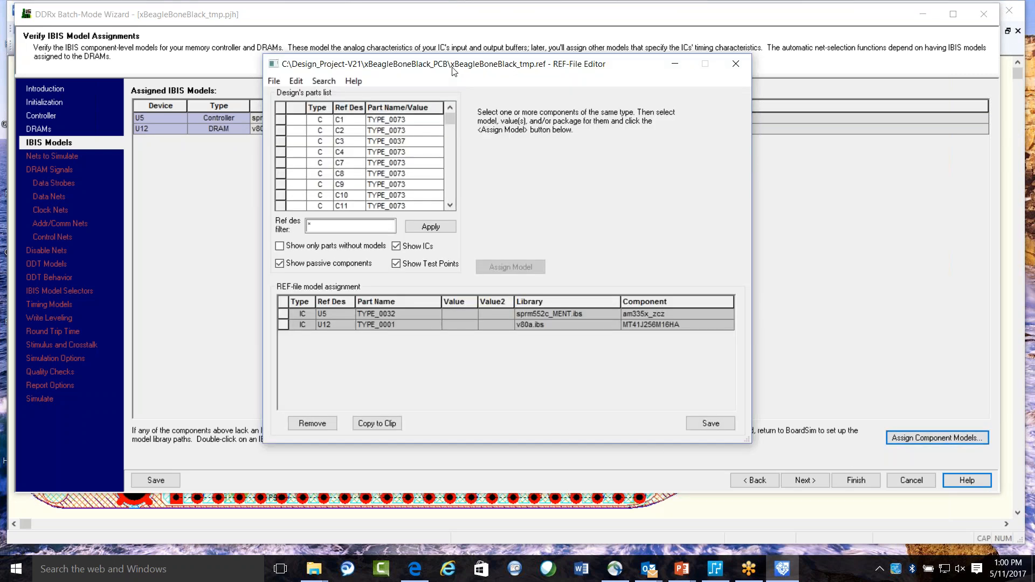
{"action": "left_click_drag", "start_coordinate": [452, 71], "coordinate": [510, 81]}
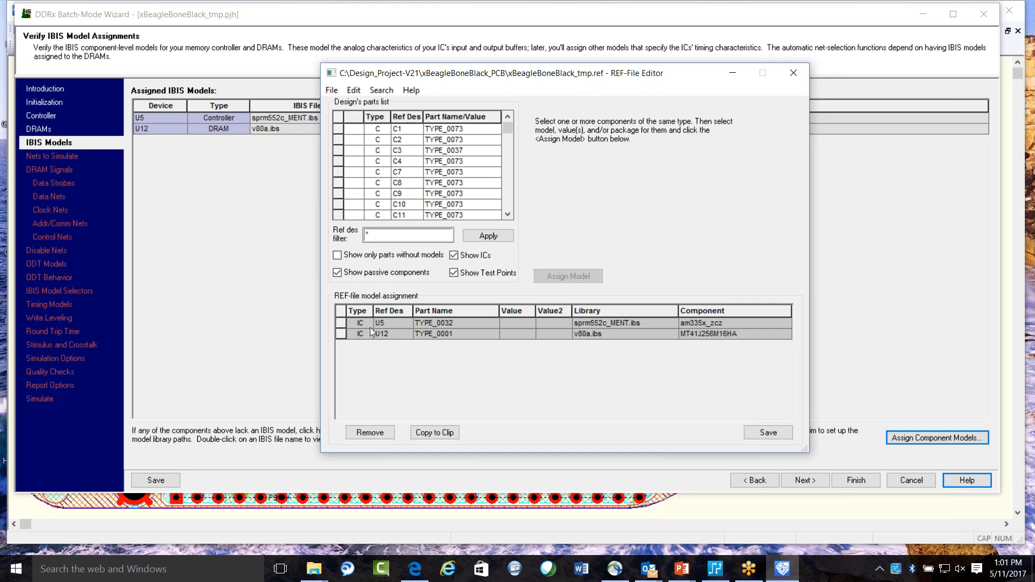
{"action": "left_click", "coordinate": [793, 73]}
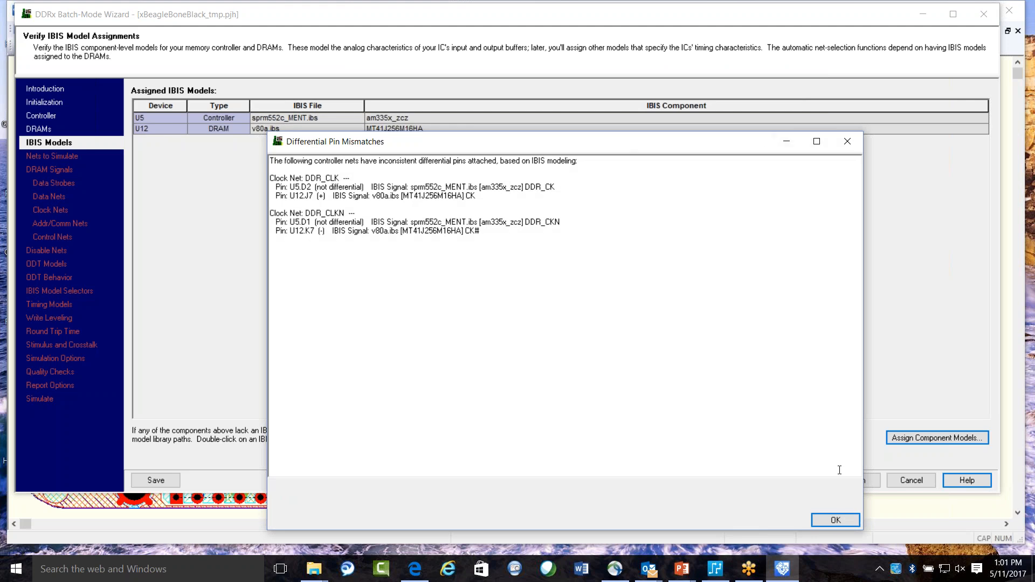
{"action": "left_click", "coordinate": [833, 520]}
Review which interface timings are simulated, the DRAM signal summary, and the data strobe, data, clock and address/command net assignments
{"action": "left_click", "coordinate": [49, 157]}
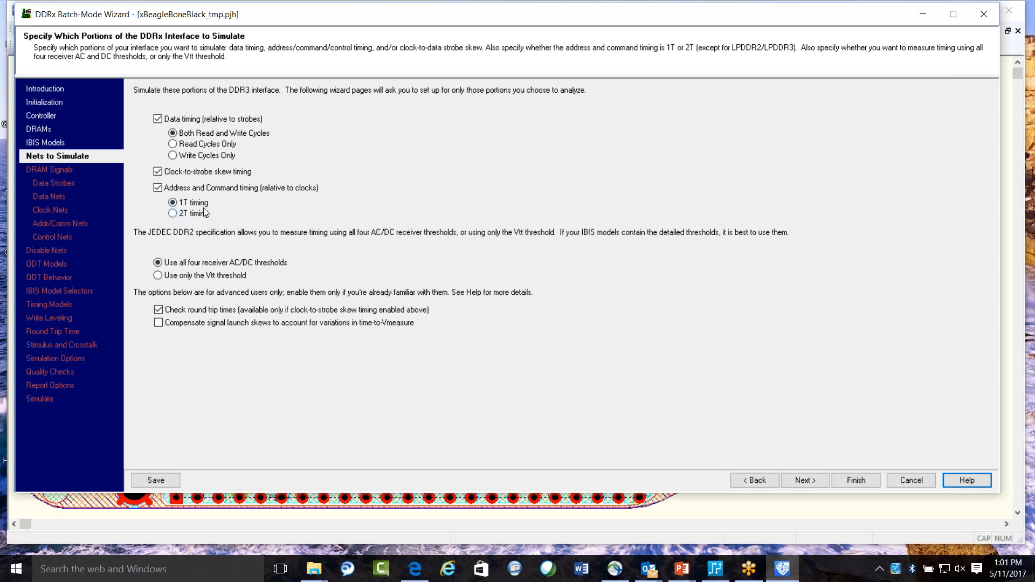
{"action": "left_click", "coordinate": [58, 170]}
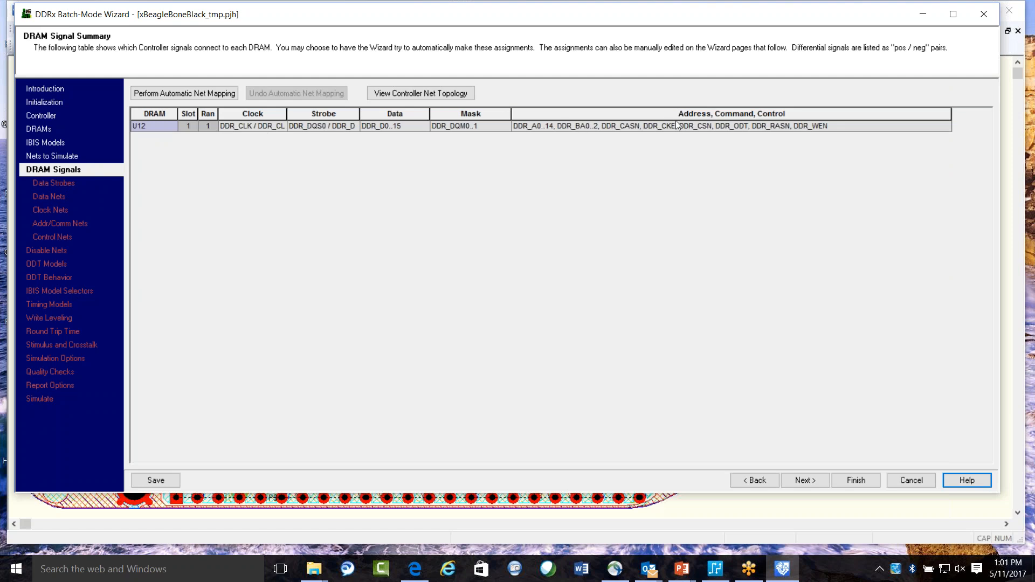
{"action": "left_click", "coordinate": [70, 184]}
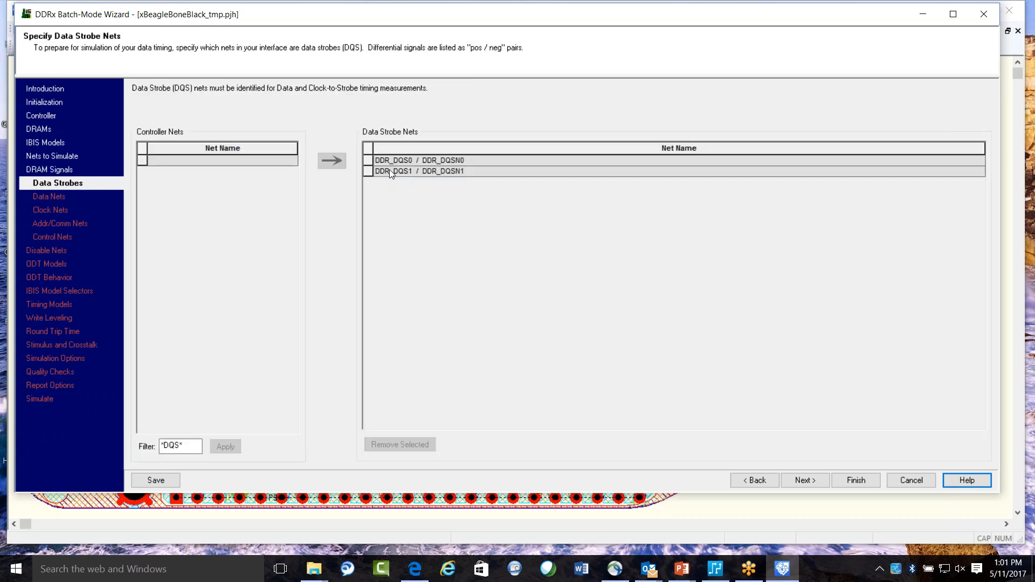
{"action": "left_click", "coordinate": [51, 196]}
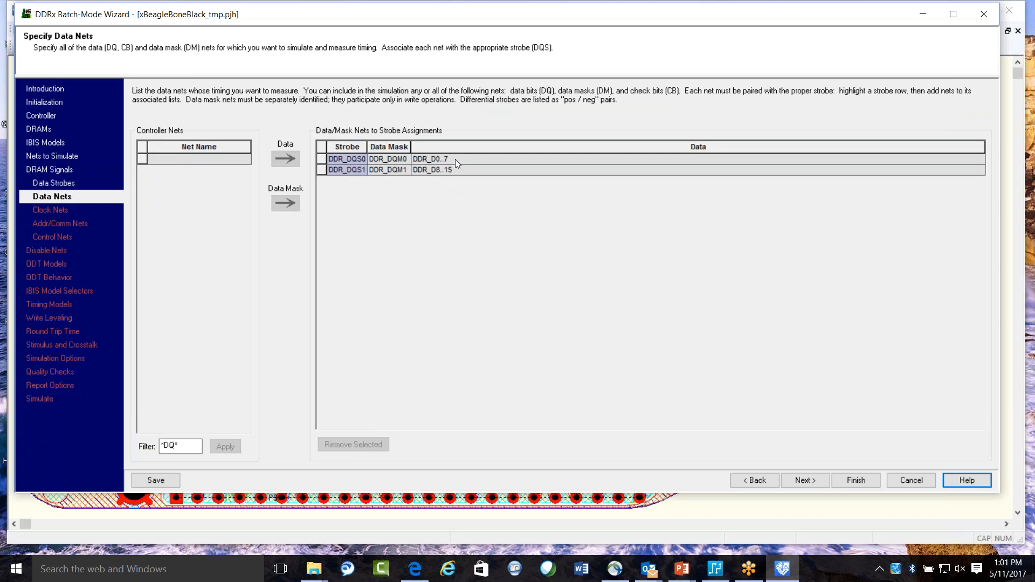
{"action": "left_click", "coordinate": [60, 211]}
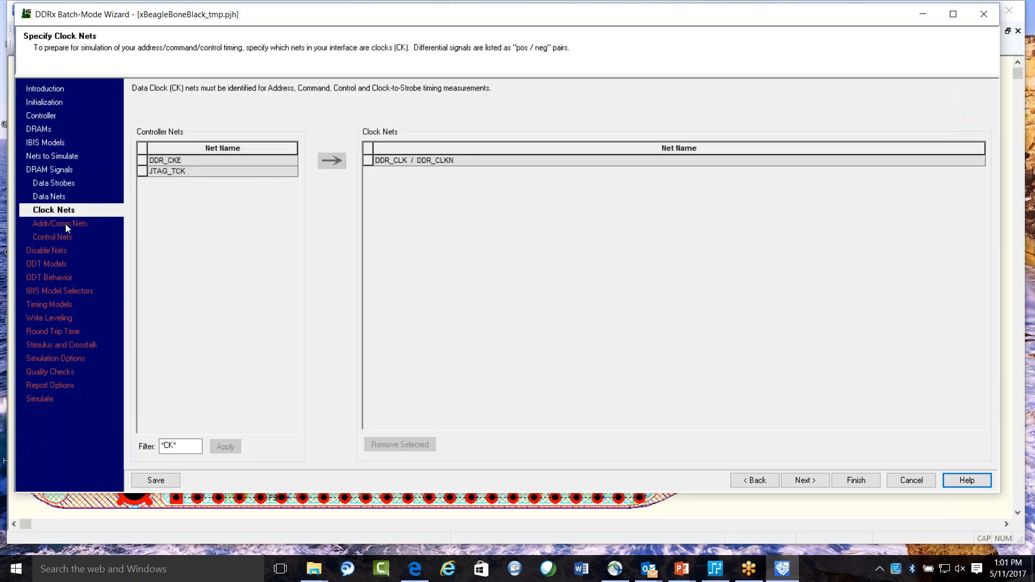
{"action": "left_click", "coordinate": [64, 223]}
Examine the full list of nets that can be disabled for simulation
{"action": "left_click", "coordinate": [59, 251]}
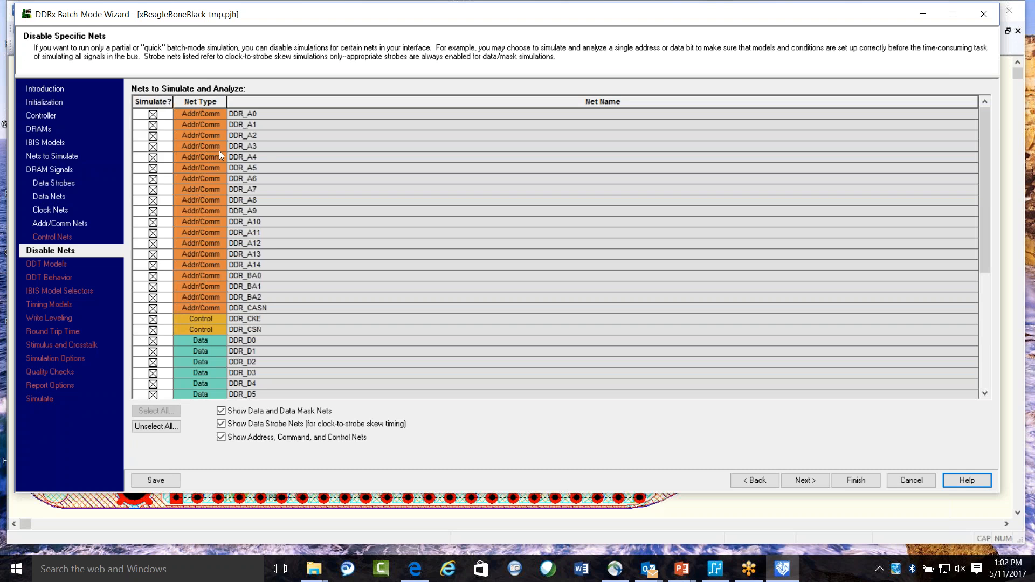
{"action": "scroll", "coordinate": [174, 132], "scroll_direction": "down", "scroll_amount": 6}
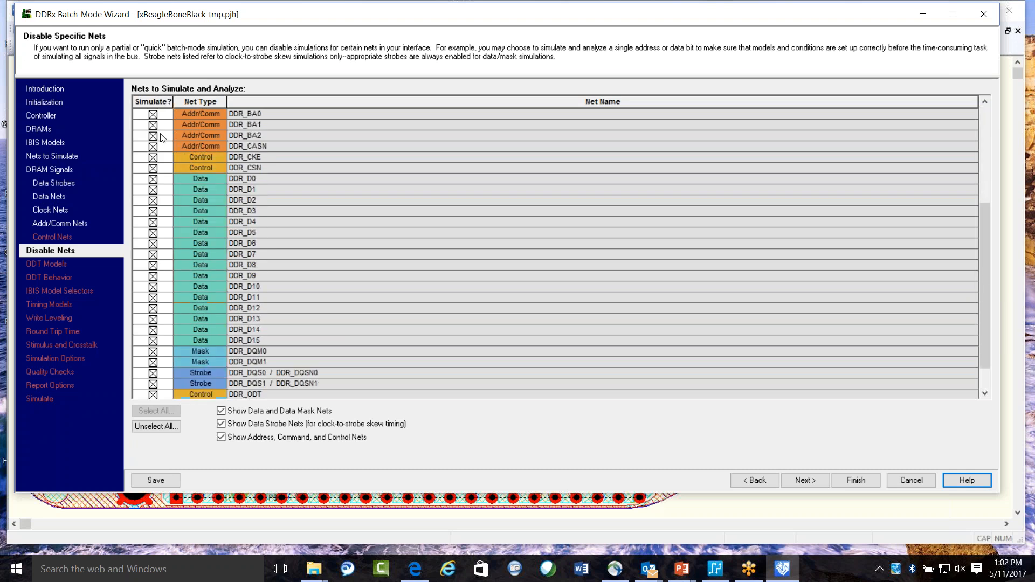
{"action": "scroll", "coordinate": [203, 234], "scroll_direction": "up", "scroll_amount": 6}
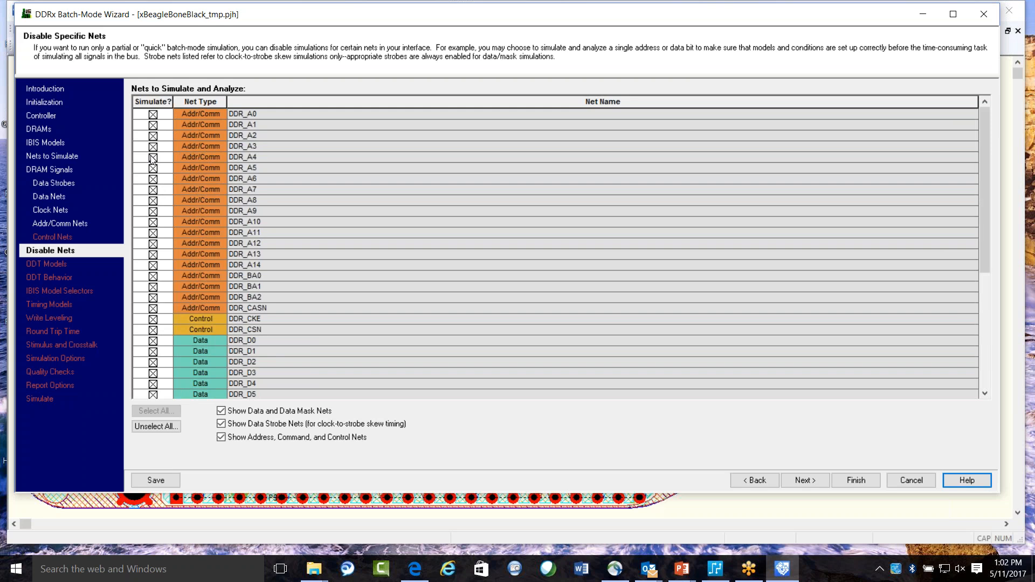
Examine the DQS ODT-disabled model choices for controller U5, the ODT read/write behavior, and the non-ODT IBIS model selectors
{"action": "left_click", "coordinate": [56, 266]}
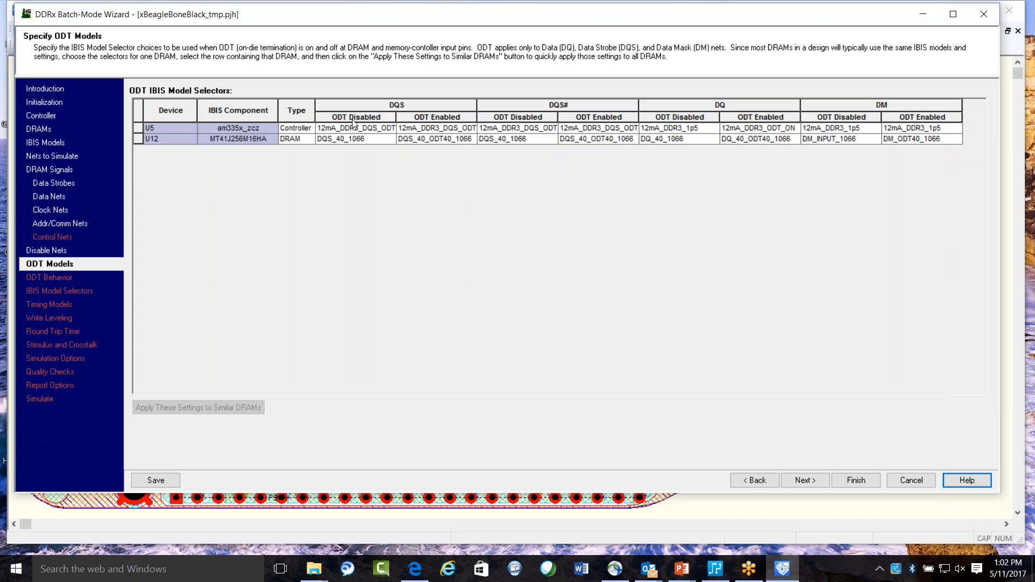
{"action": "left_click", "coordinate": [387, 130]}
{"action": "left_click", "coordinate": [389, 129]}
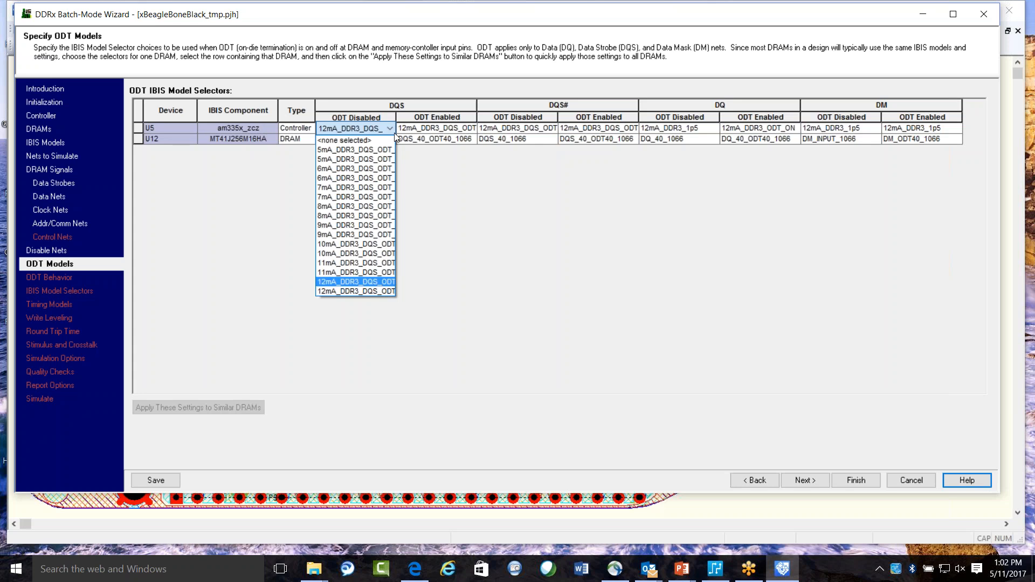
{"action": "left_click", "coordinate": [485, 224]}
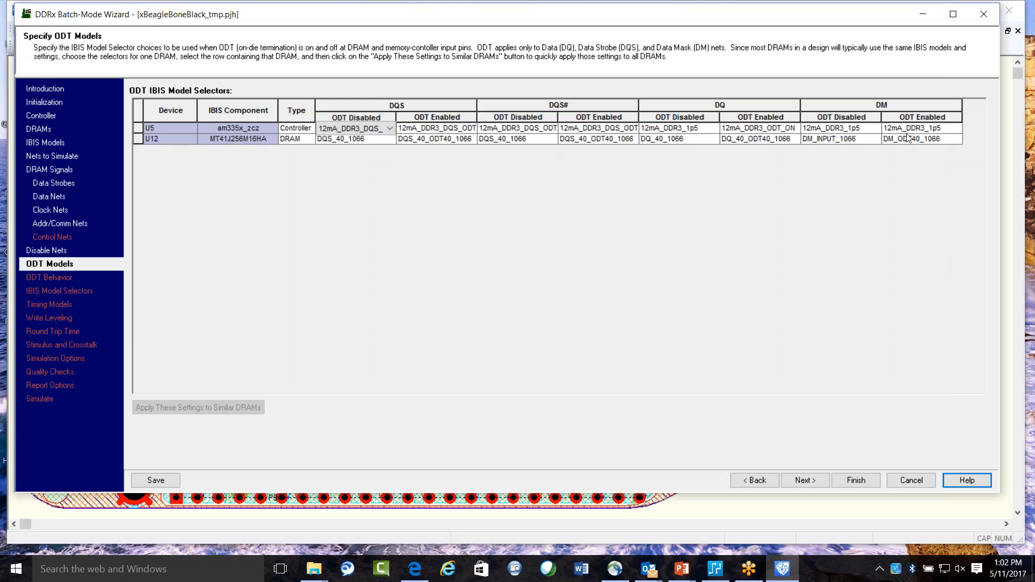
{"action": "left_click", "coordinate": [54, 276]}
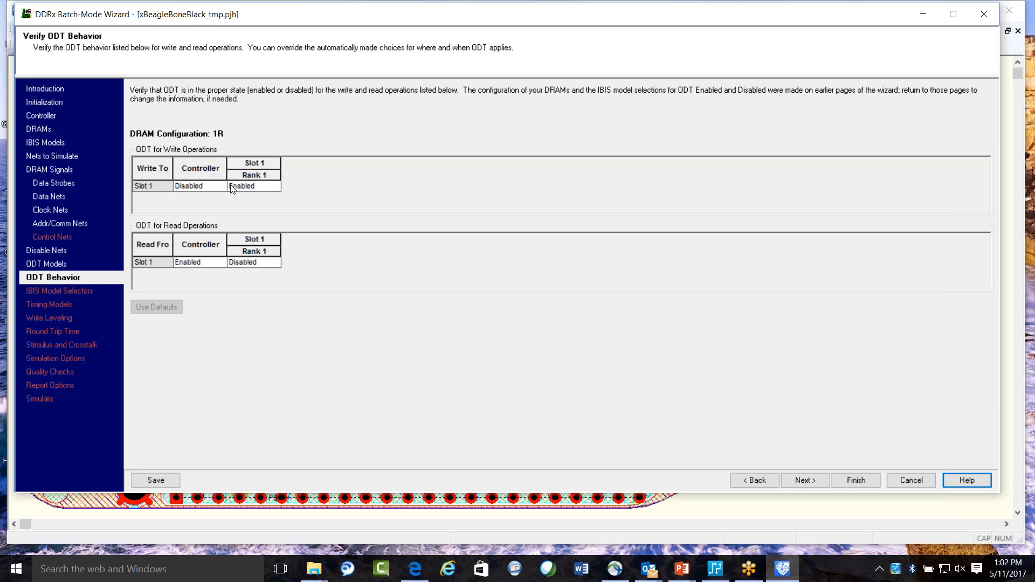
{"action": "left_click", "coordinate": [68, 291]}
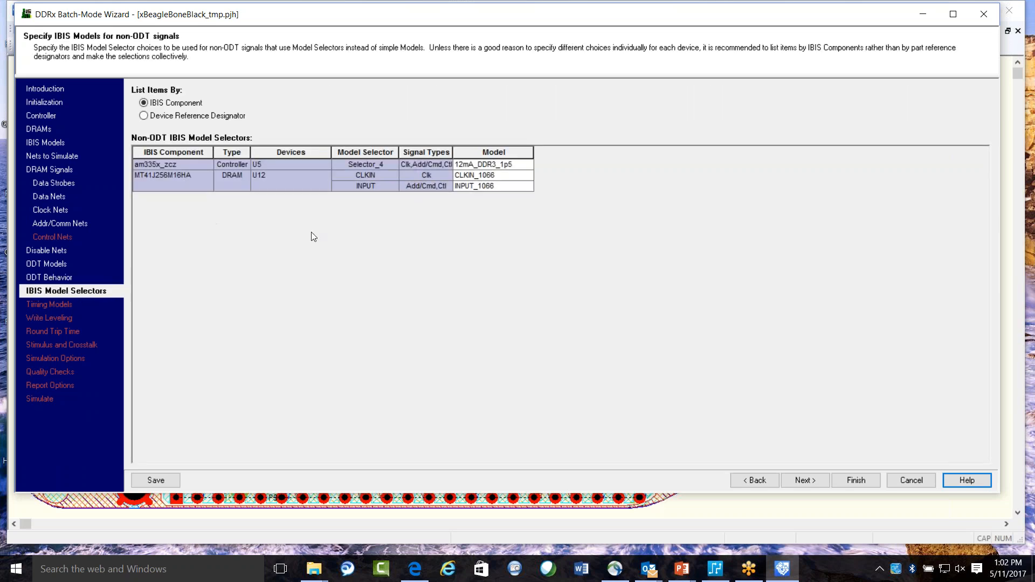
Launch the Timing Model Wizard for DDR2 and DDR3 from the wizard's timing model settings
{"action": "left_click", "coordinate": [59, 305]}
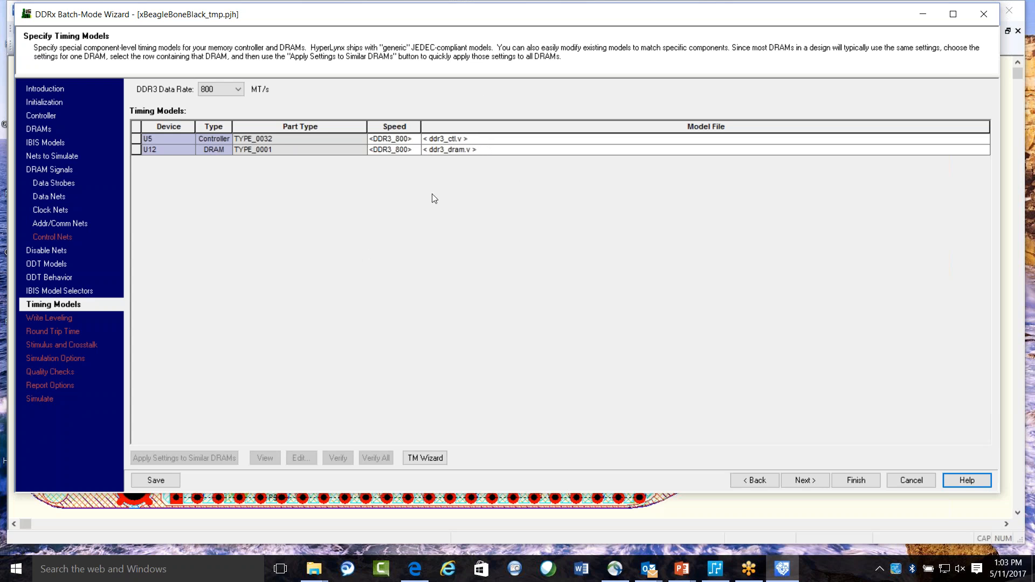
{"action": "left_click", "coordinate": [422, 458]}
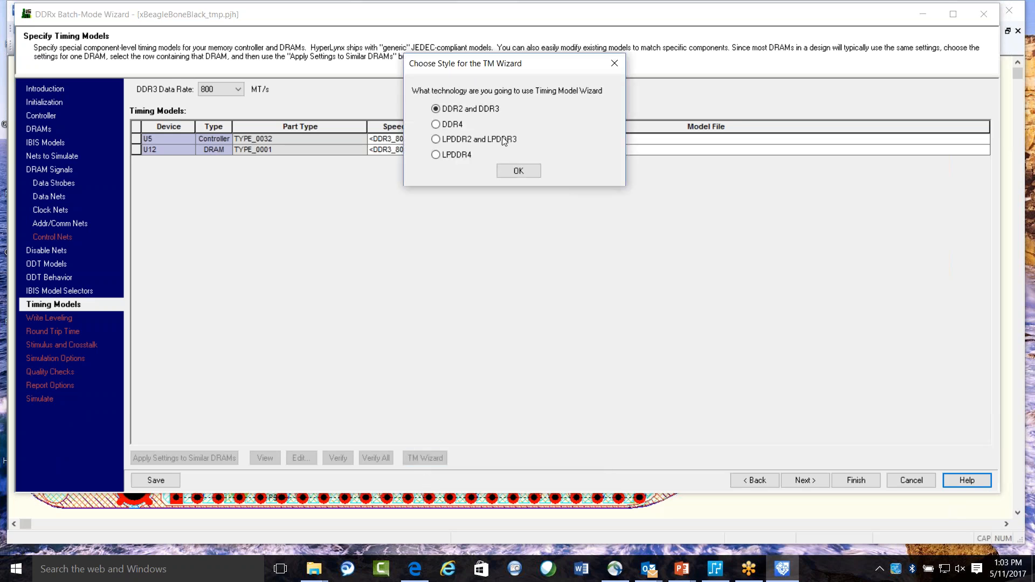
{"action": "left_click", "coordinate": [518, 171]}
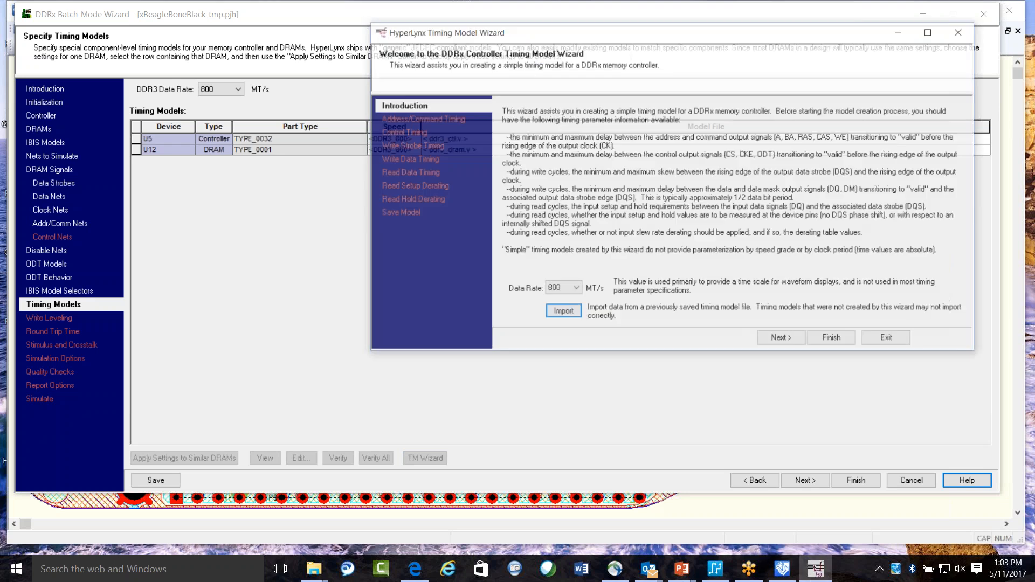
{"action": "left_click_drag", "start_coordinate": [520, 34], "coordinate": [328, 32]}
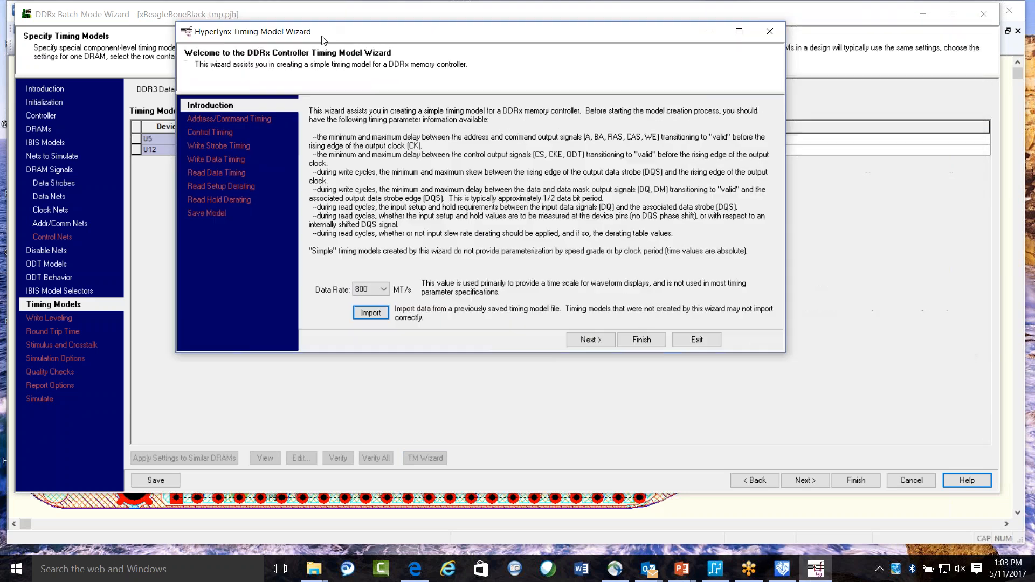
Review the Timing Model Wizard's address/command, control, write strobe and write data timing settings, and exit the wizard without saving a model
{"action": "left_click", "coordinate": [254, 117]}
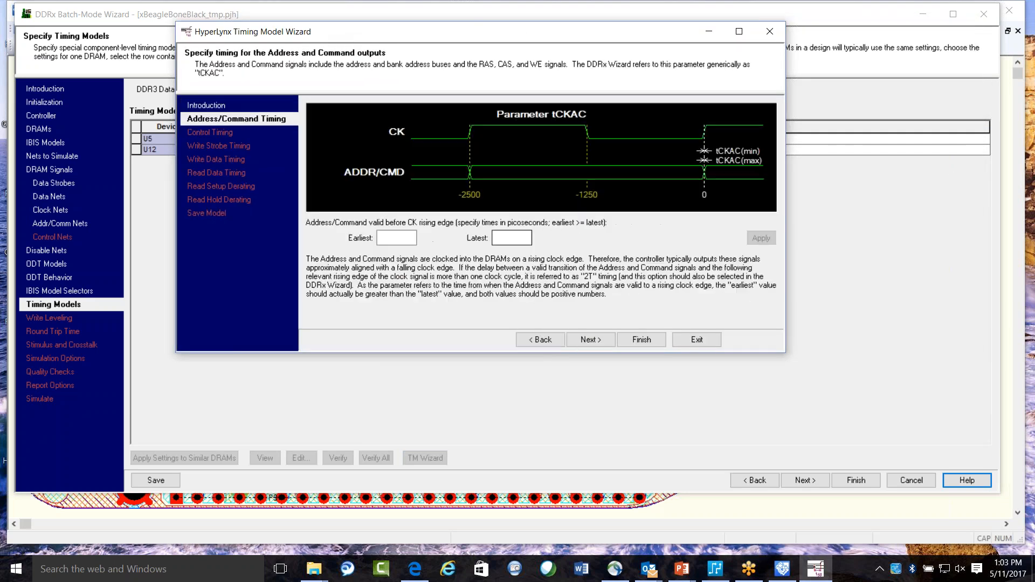
{"action": "left_click_drag", "start_coordinate": [786, 198], "coordinate": [989, 196]}
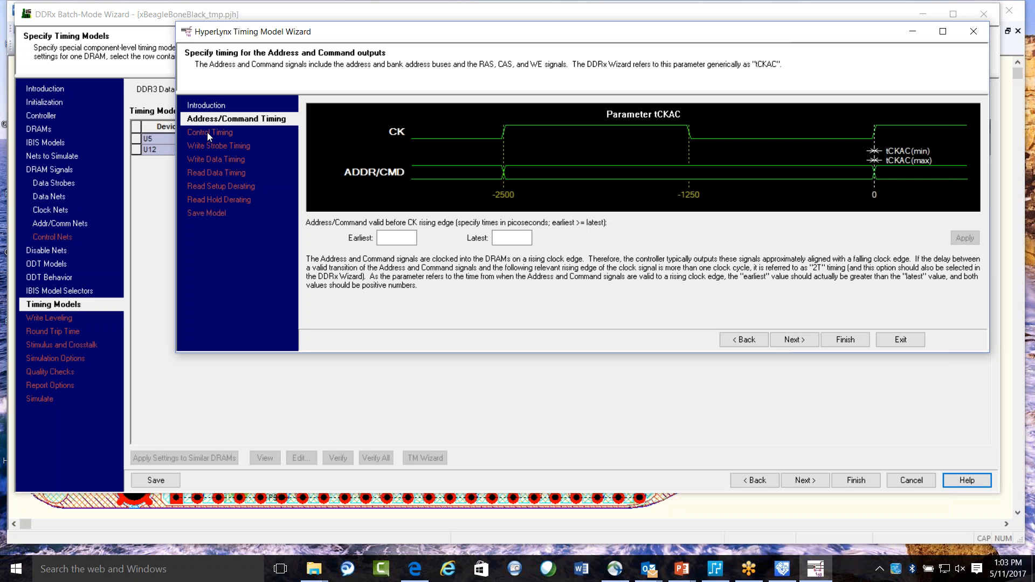
{"action": "left_click", "coordinate": [208, 133]}
{"action": "left_click", "coordinate": [210, 146]}
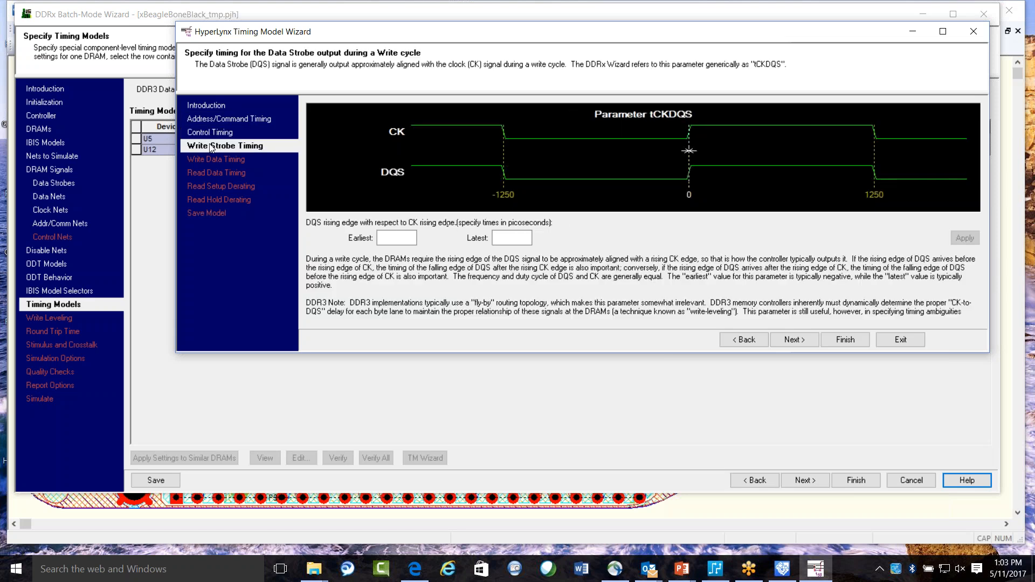
{"action": "left_click", "coordinate": [228, 161]}
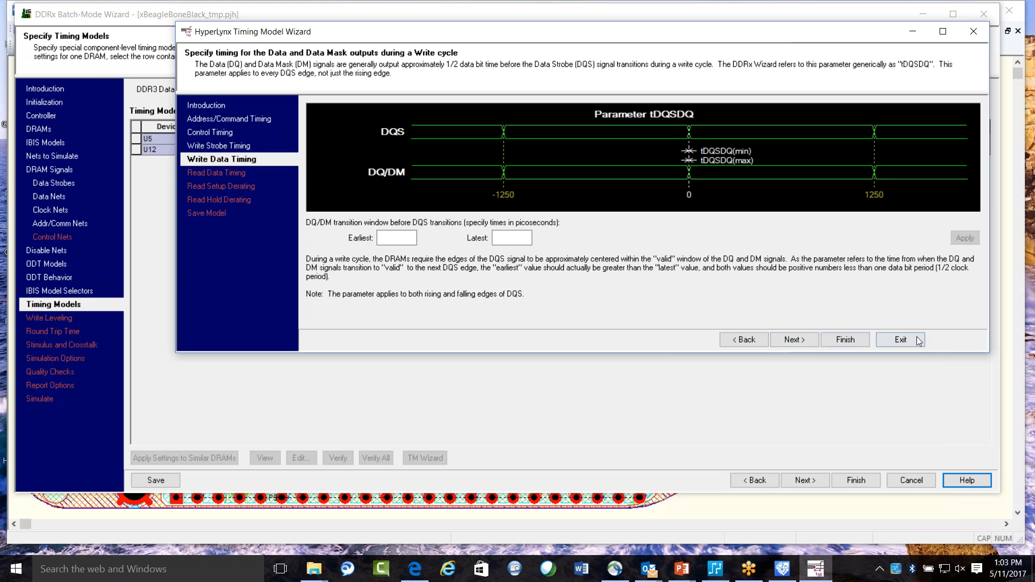
{"action": "left_click", "coordinate": [974, 31]}
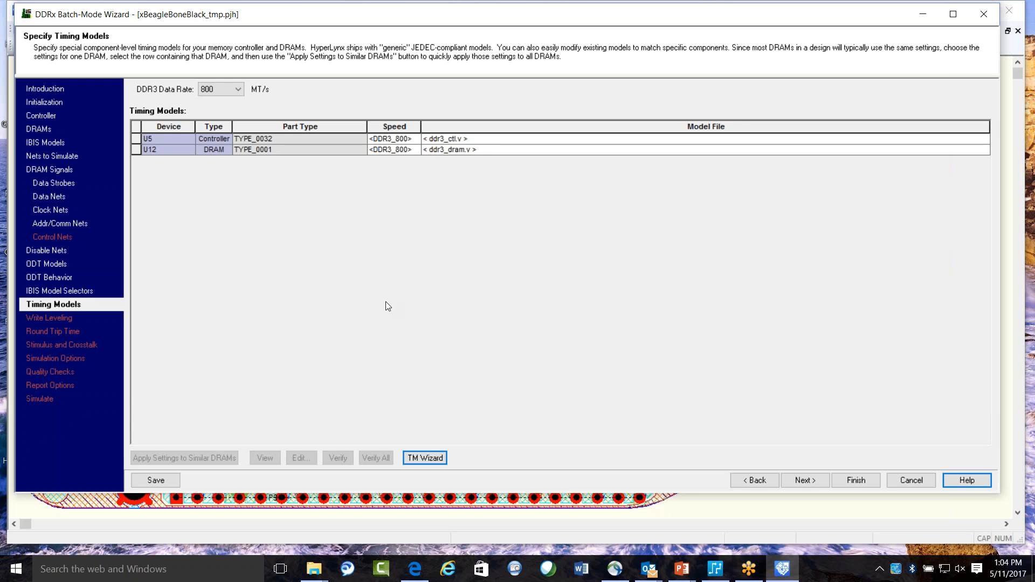
Review the write-leveling delay table and browse the external DDRx delay files without choosing one
{"action": "left_click", "coordinate": [70, 317]}
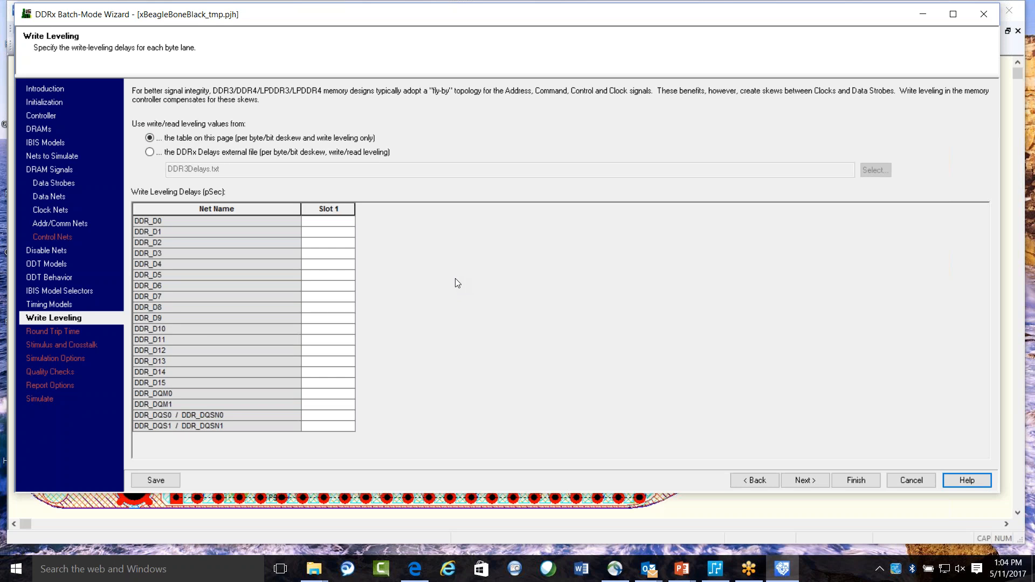
{"action": "left_click", "coordinate": [151, 152]}
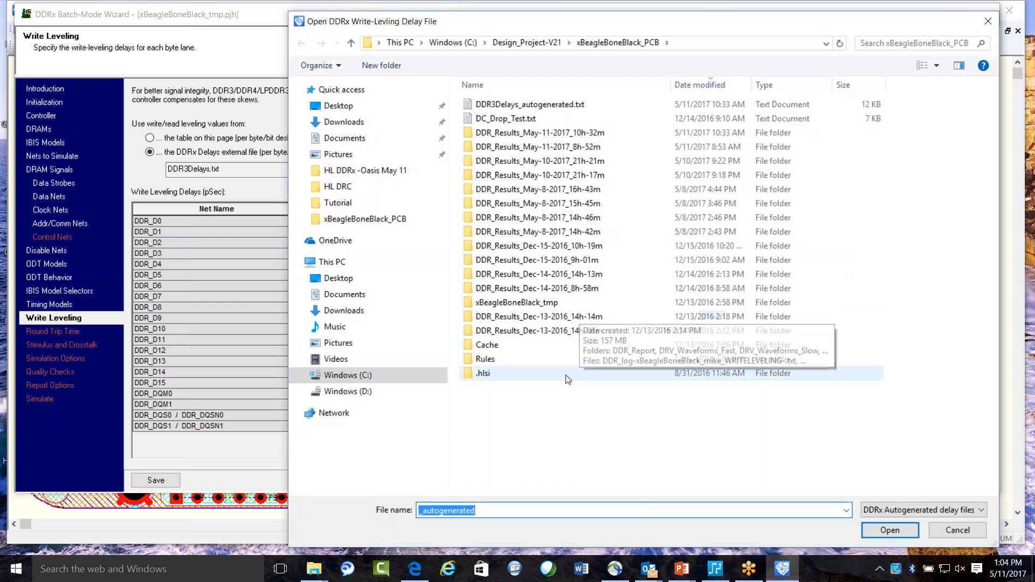
{"action": "left_click", "coordinate": [987, 21]}
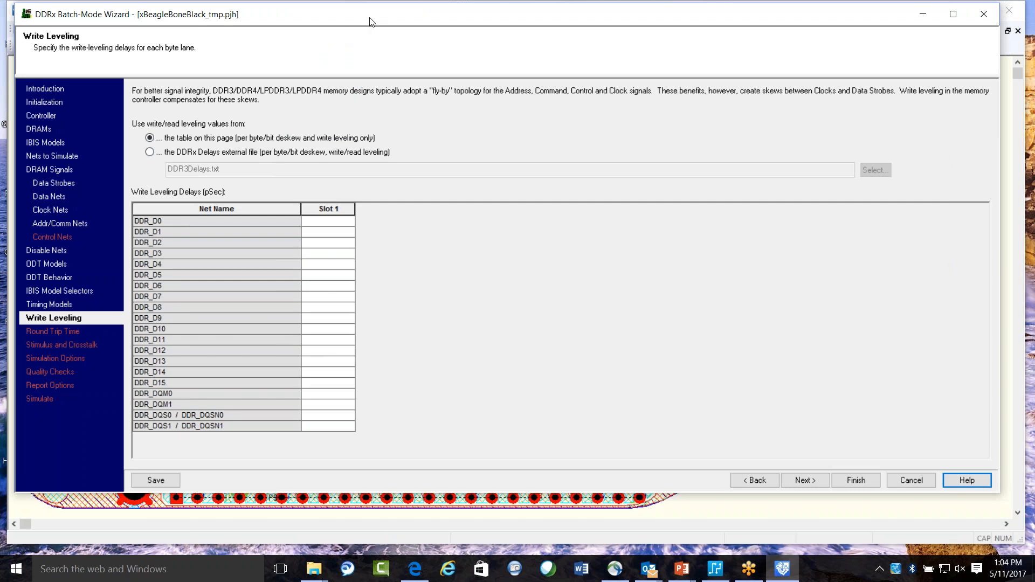
{"action": "left_click_drag", "start_coordinate": [362, 19], "coordinate": [358, 23]}
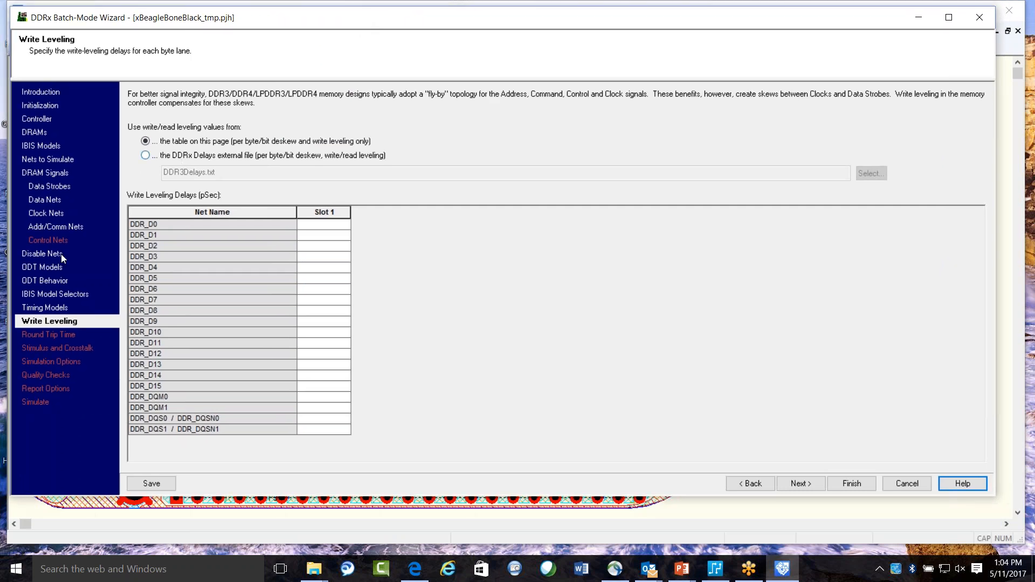
Review the round trip time limits, stimulus and crosstalk settings, additional simulation options, and report options
{"action": "left_click", "coordinate": [63, 334]}
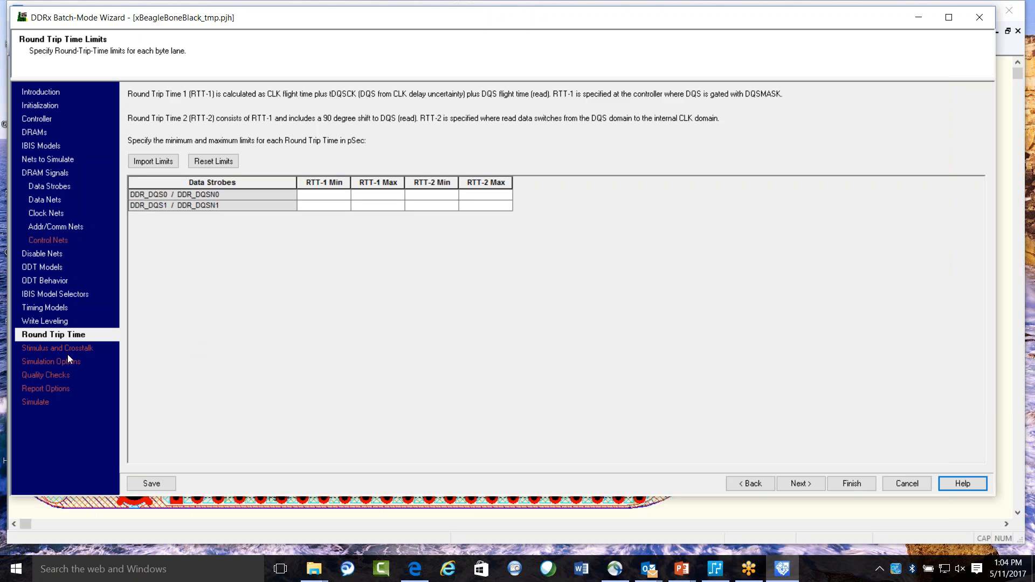
{"action": "left_click", "coordinate": [82, 348]}
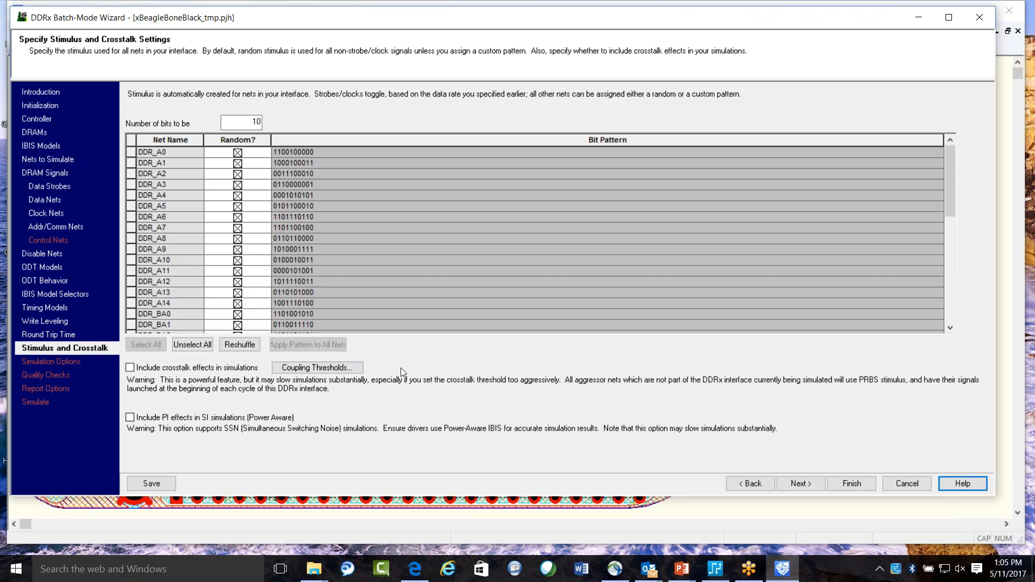
{"action": "left_click", "coordinate": [67, 361]}
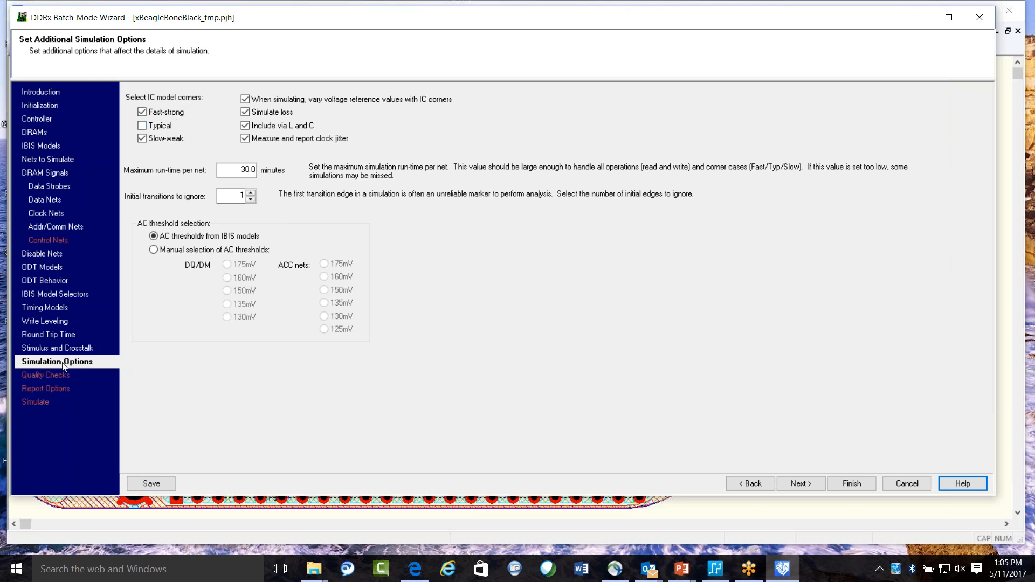
{"action": "left_click", "coordinate": [57, 390]}
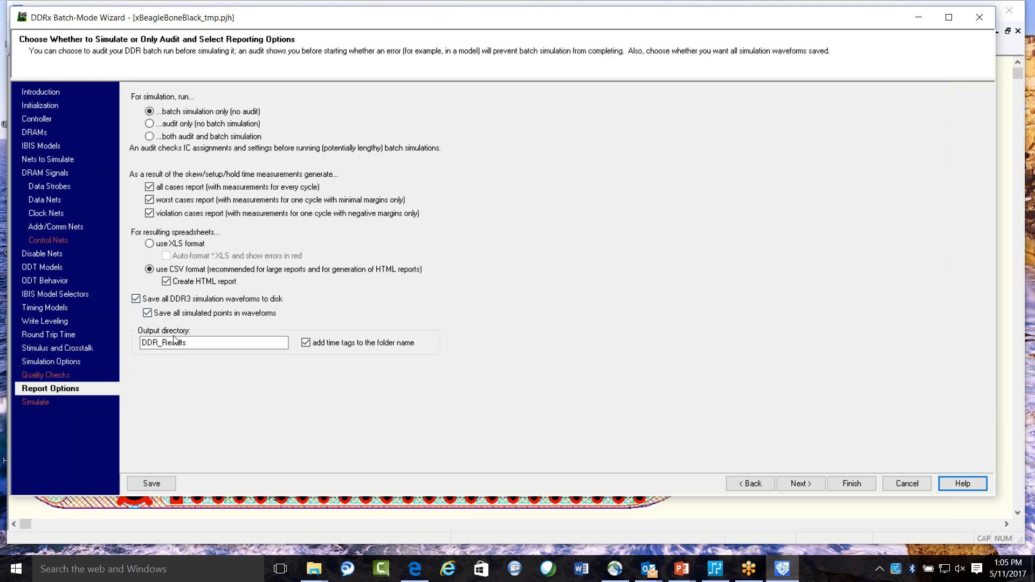
Run the DDR3 batch simulation from the completed wizard setup
{"action": "left_click", "coordinate": [40, 403]}
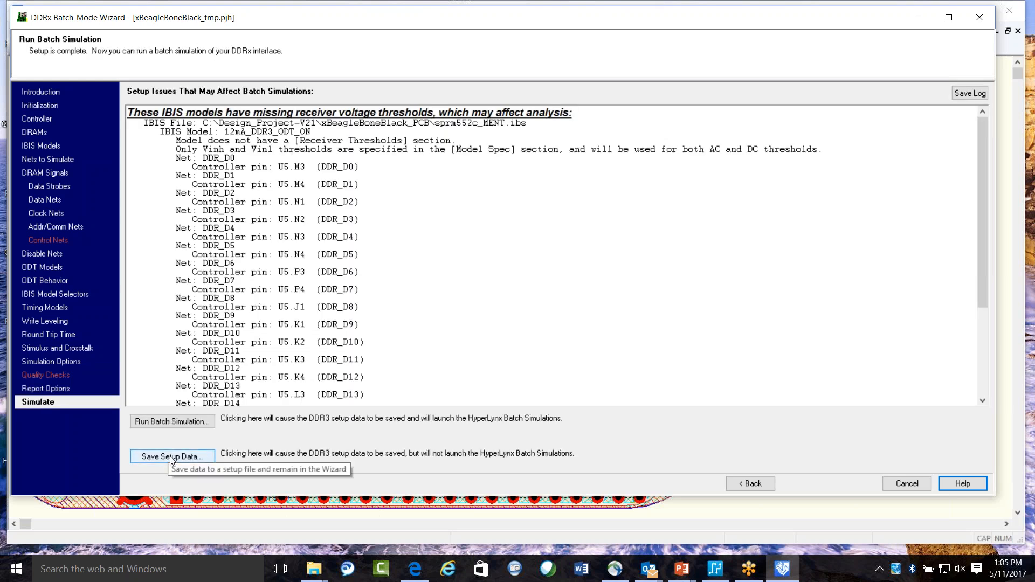
{"action": "left_click", "coordinate": [176, 420]}
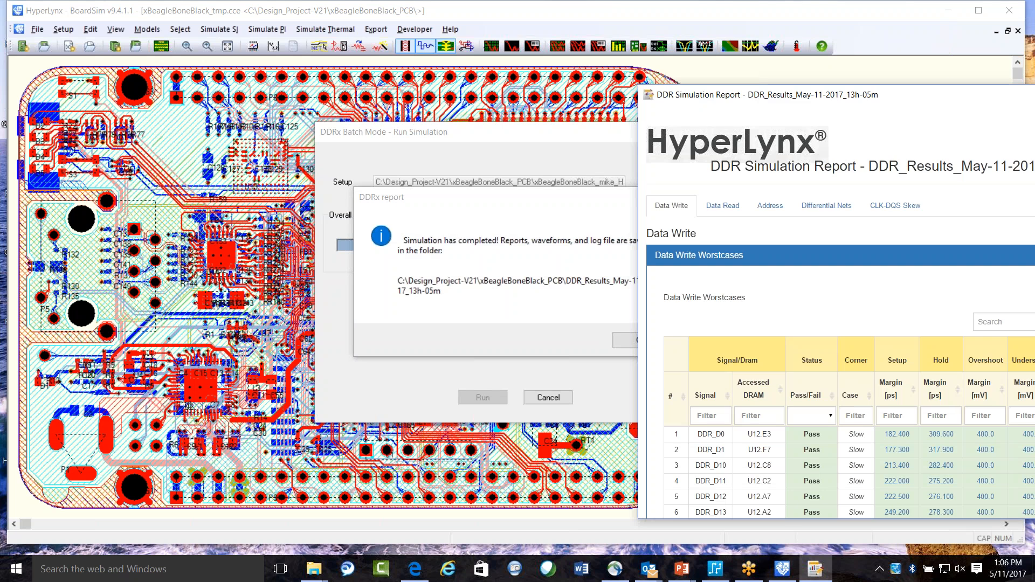
Enlarge the DDR simulation report window and examine the Data Write worst-case results
{"action": "left_click_drag", "start_coordinate": [923, 96], "coordinate": [333, 42]}
{"action": "left_click_drag", "start_coordinate": [598, 142], "coordinate": [978, 143]}
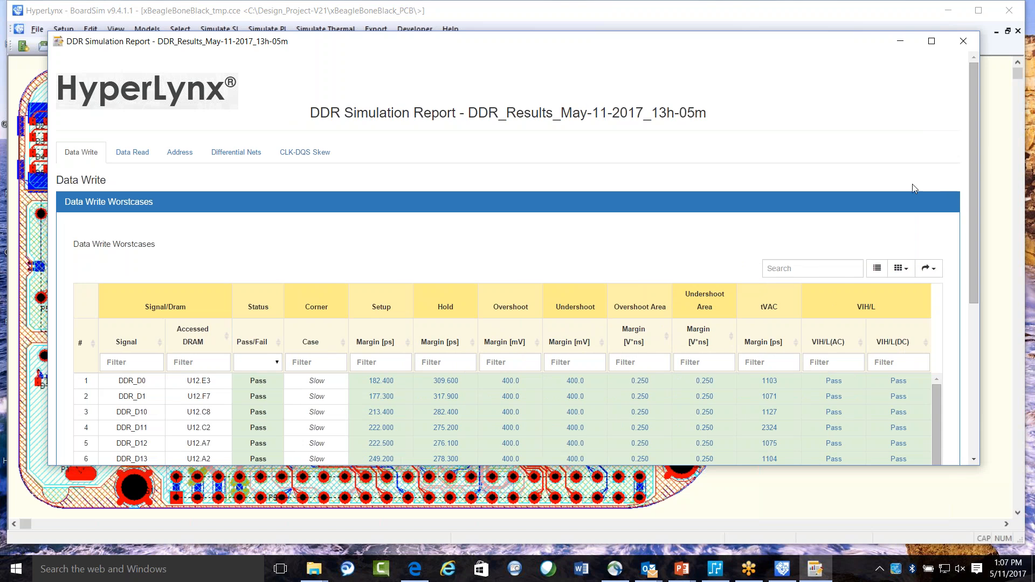
{"action": "left_click_drag", "start_coordinate": [721, 46], "coordinate": [703, 29]}
{"action": "left_click_drag", "start_coordinate": [932, 452], "coordinate": [930, 505]}
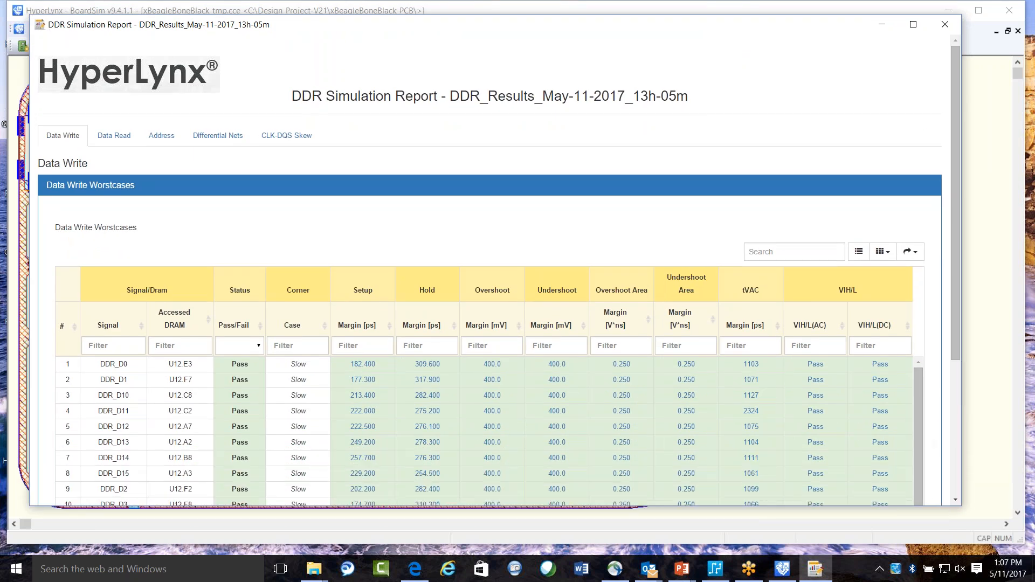
{"action": "left_click_drag", "start_coordinate": [425, 32], "coordinate": [446, 28]}
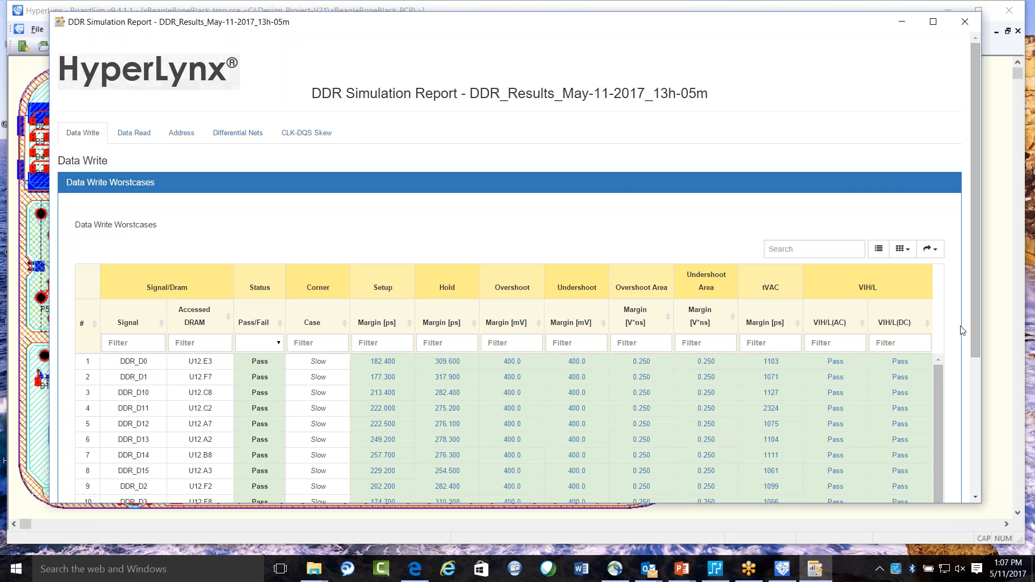
{"action": "left_click_drag", "start_coordinate": [974, 319], "coordinate": [972, 456]}
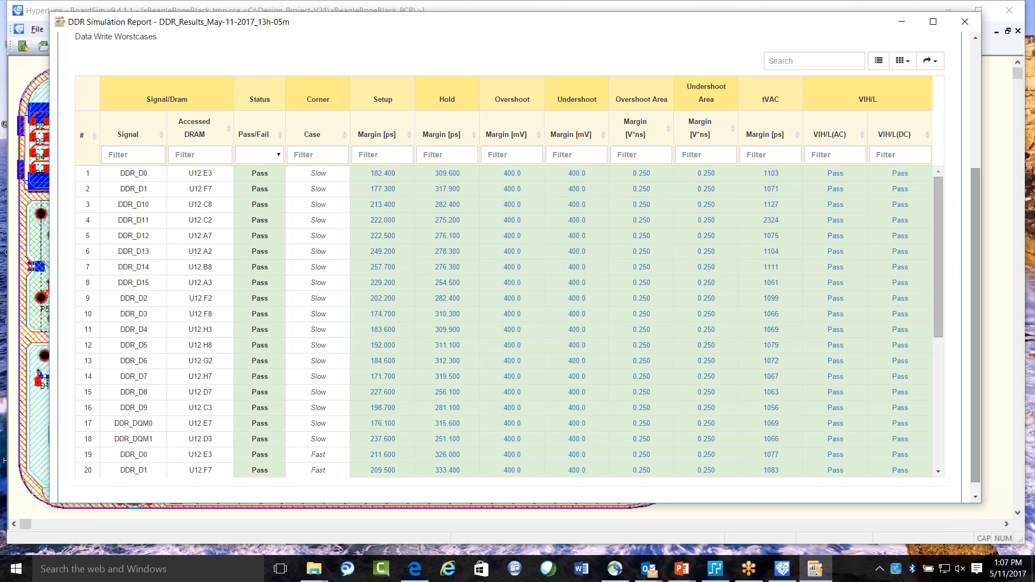
{"action": "left_click_drag", "start_coordinate": [976, 237], "coordinate": [980, 106]}
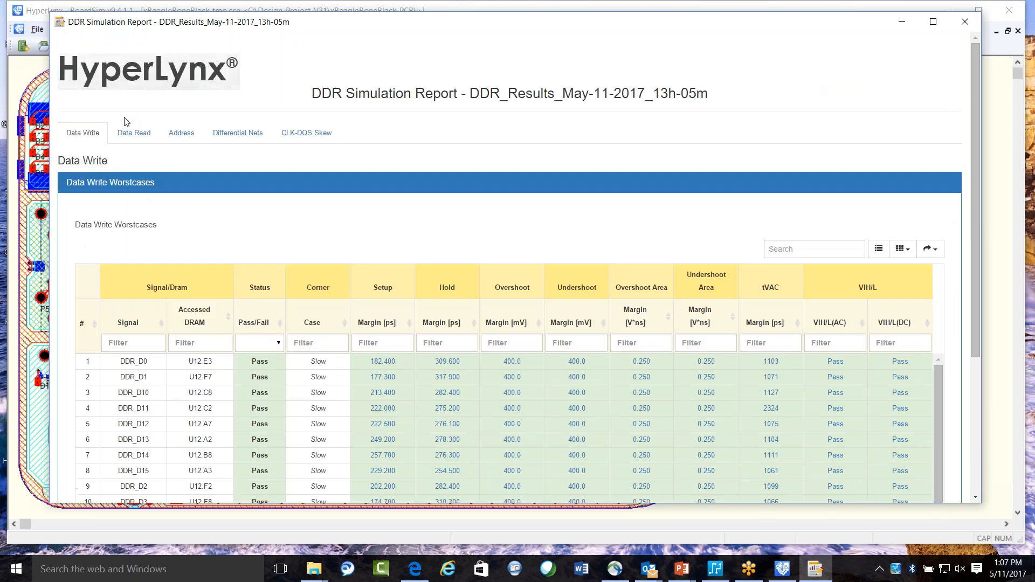
Show the setup Measurement, Output Variation, Base Requirement and Derating columns in the Data Read worst-case table
{"action": "left_click", "coordinate": [135, 133]}
{"action": "scroll", "coordinate": [318, 389], "scroll_direction": "down", "scroll_amount": 3}
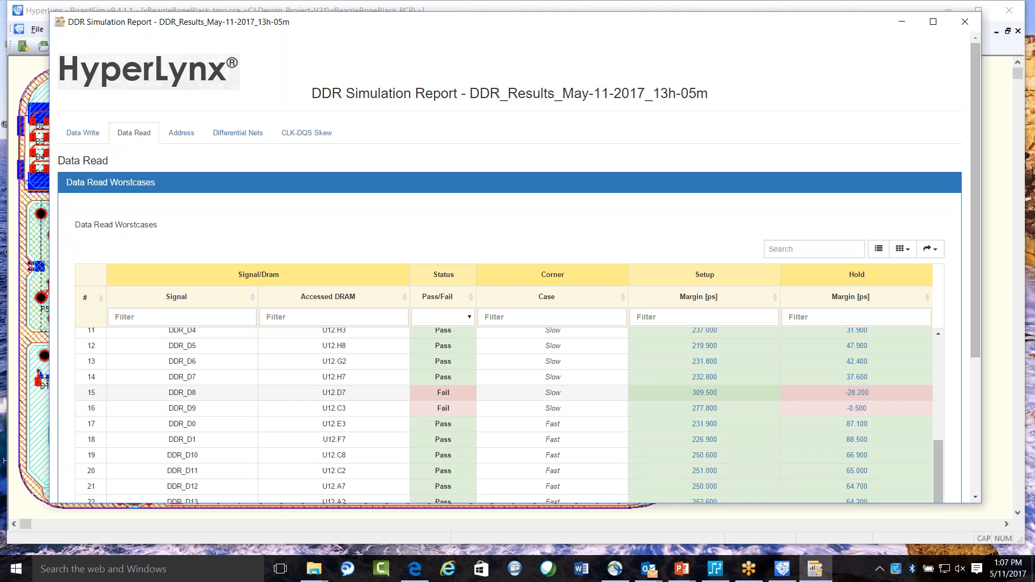
{"action": "left_click", "coordinate": [909, 250]}
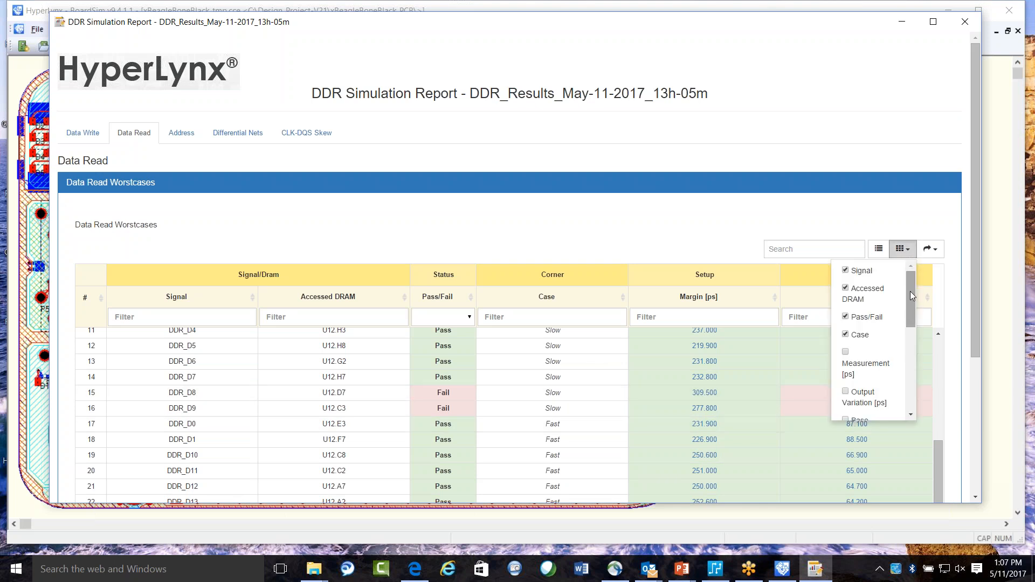
{"action": "left_click", "coordinate": [846, 352]}
{"action": "left_click_drag", "start_coordinate": [910, 315], "coordinate": [905, 342]}
{"action": "left_click", "coordinate": [845, 301]}
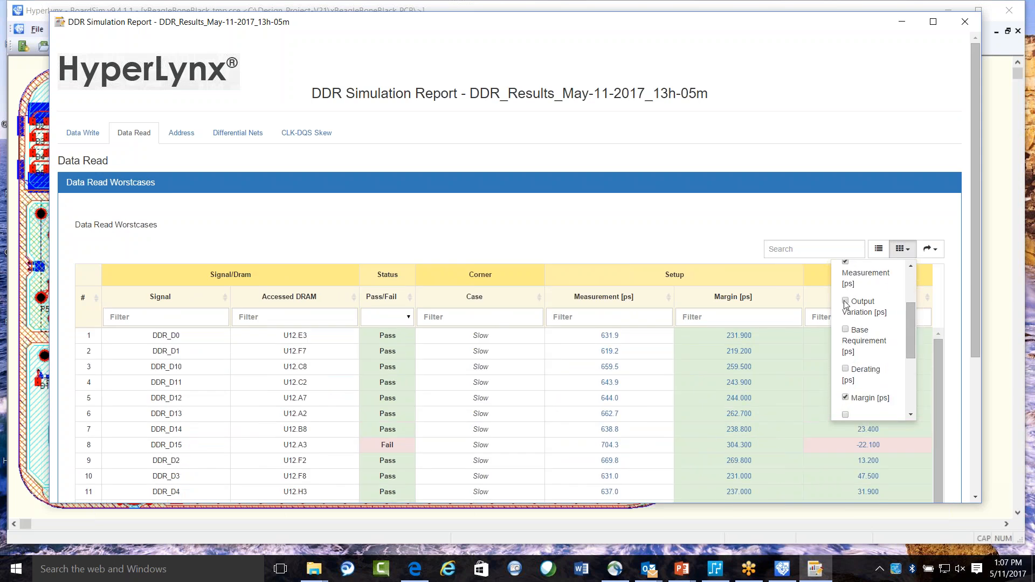
{"action": "left_click", "coordinate": [845, 330]}
{"action": "left_click", "coordinate": [845, 369]}
Show the hold Measurement, Output Variation, Base Requirement and Derating columns in the Data Read worst-case table
{"action": "left_click_drag", "start_coordinate": [908, 337], "coordinate": [911, 372]}
{"action": "left_click", "coordinate": [845, 271]}
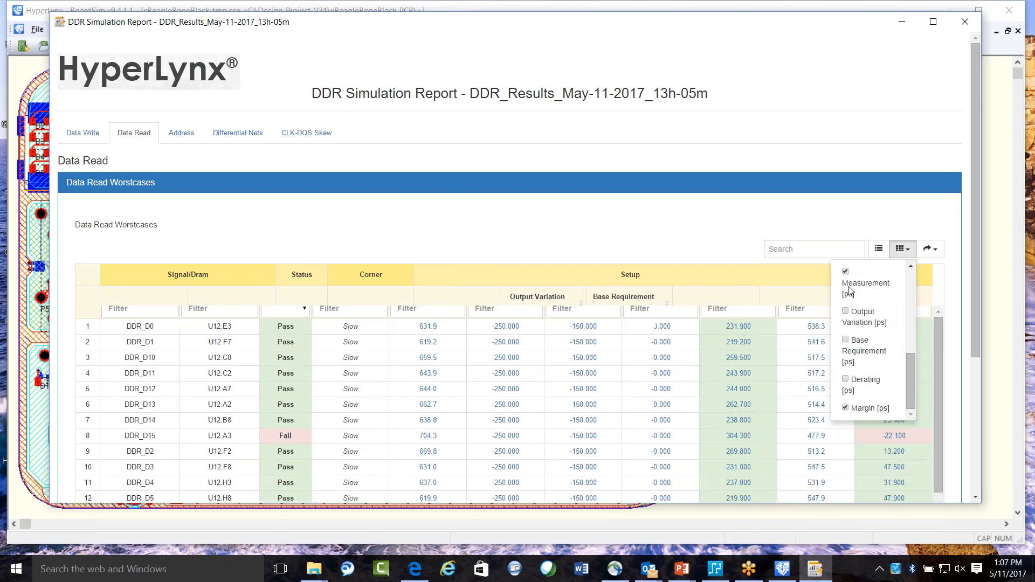
{"action": "left_click", "coordinate": [846, 311]}
{"action": "left_click", "coordinate": [845, 340]}
{"action": "left_click", "coordinate": [845, 379]}
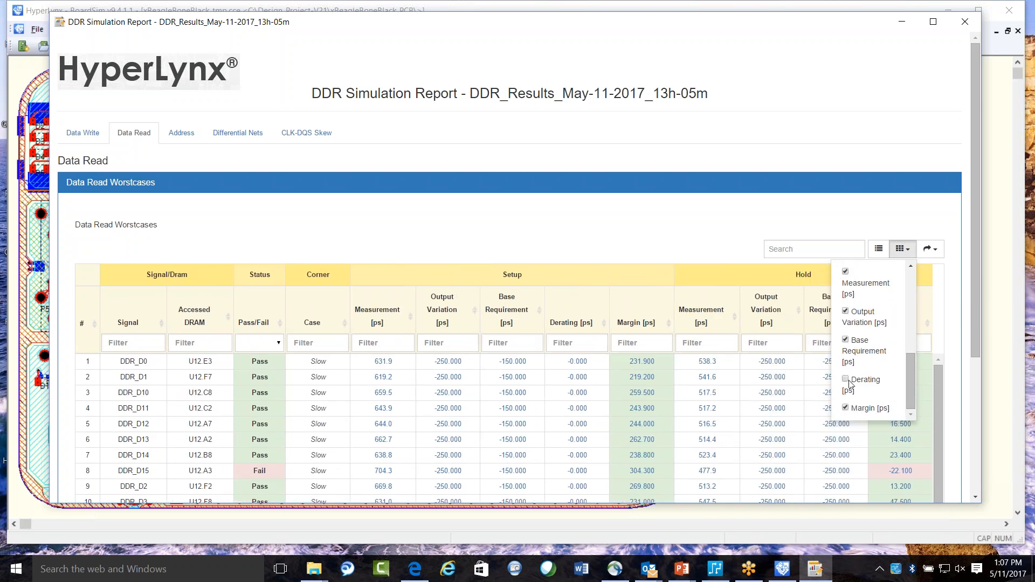
{"action": "left_click", "coordinate": [902, 249]}
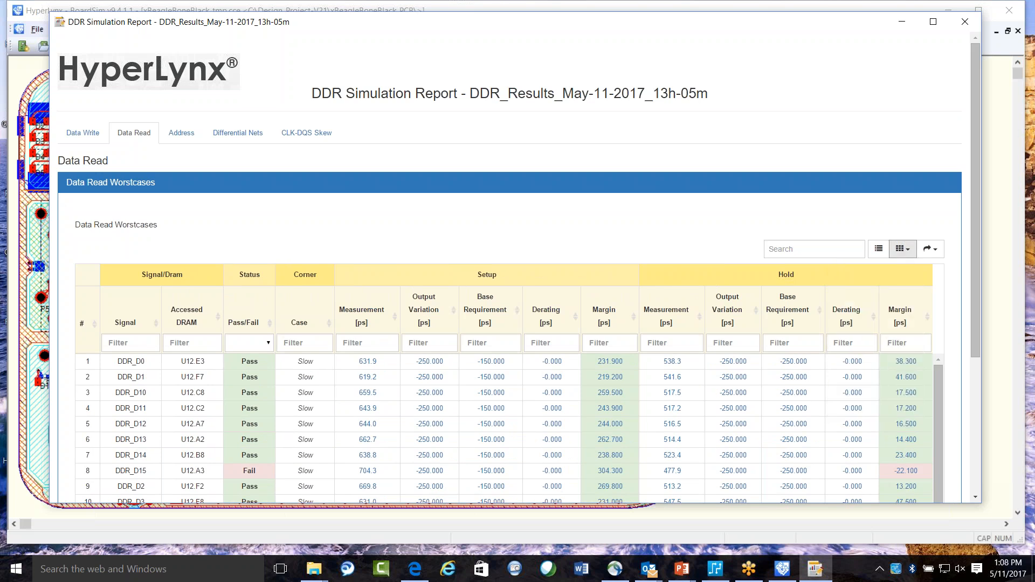
Examine the pass/fail status and the setup and hold margins across the Data Read worst-case rows
{"action": "left_click_drag", "start_coordinate": [939, 379], "coordinate": [942, 426]}
{"action": "scroll", "coordinate": [941, 424], "scroll_direction": "up", "scroll_amount": 3}
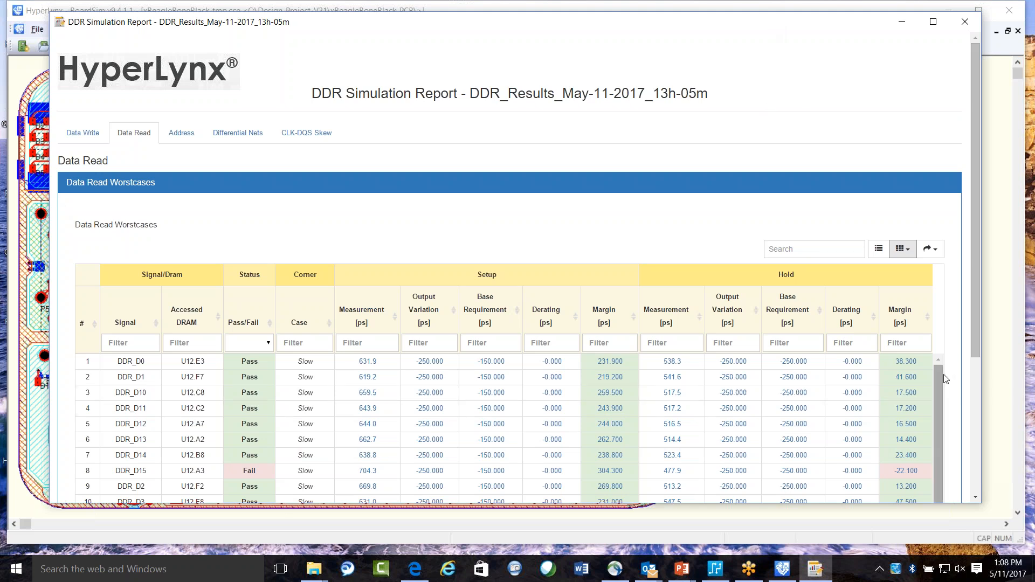
{"action": "left_click_drag", "start_coordinate": [975, 337], "coordinate": [981, 441]}
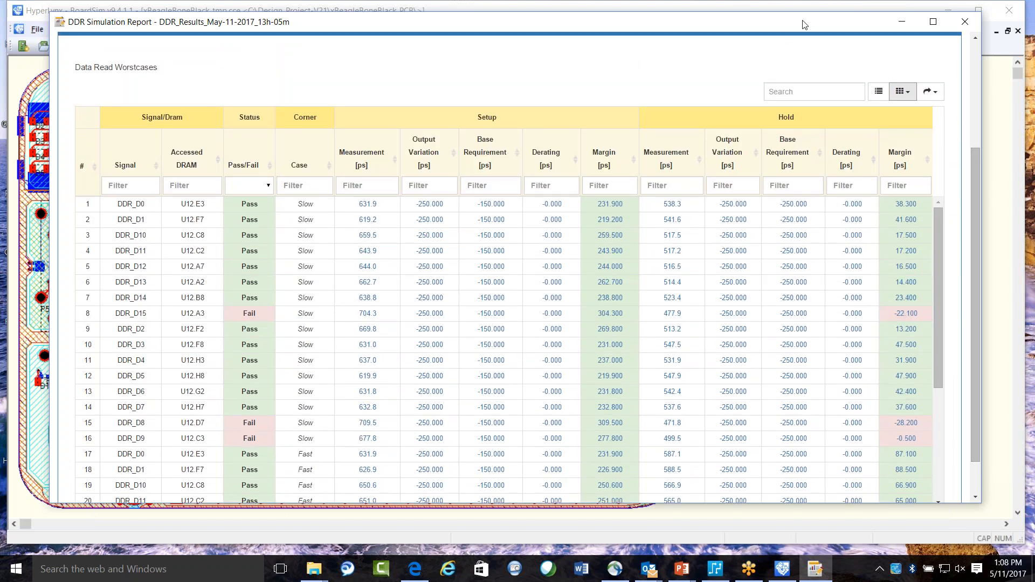
{"action": "left_click_drag", "start_coordinate": [801, 21], "coordinate": [786, 49]}
{"action": "scroll", "coordinate": [248, 313], "scroll_direction": "up", "scroll_amount": 3}
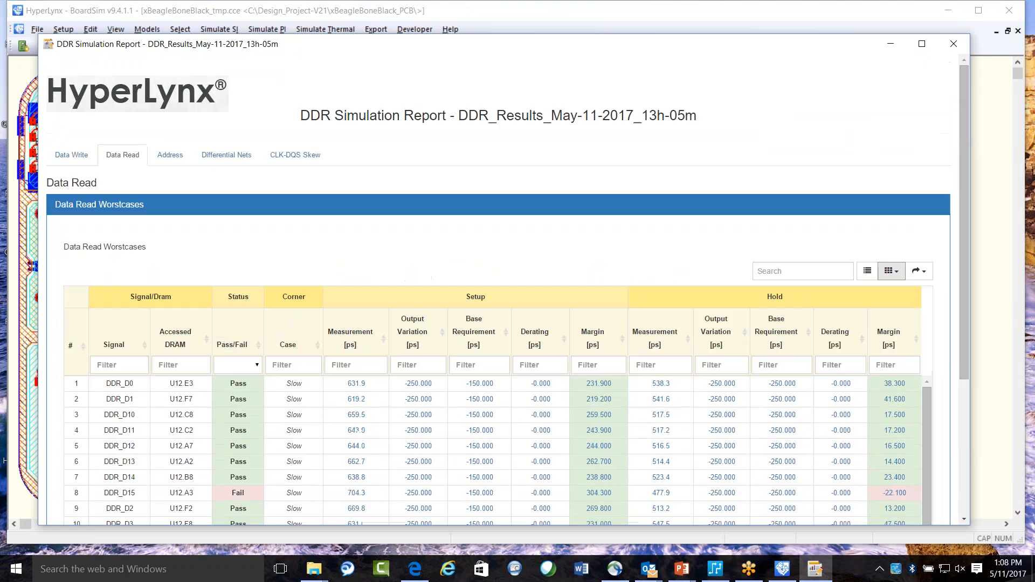
Review the worst-case results for the Address signals, Differential Nets and CLK-DQS Skew
{"action": "left_click", "coordinate": [171, 155]}
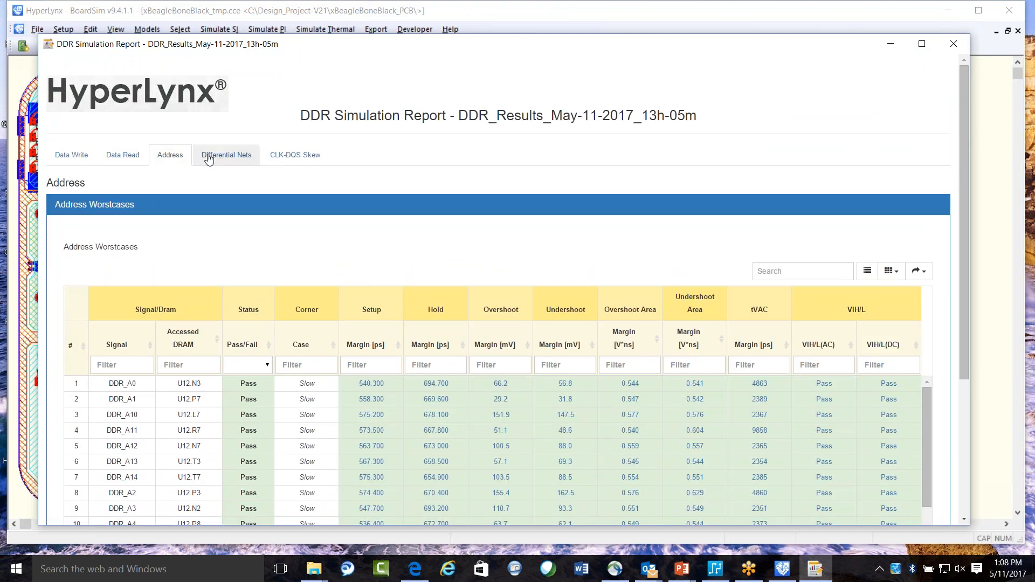
{"action": "left_click", "coordinate": [226, 155]}
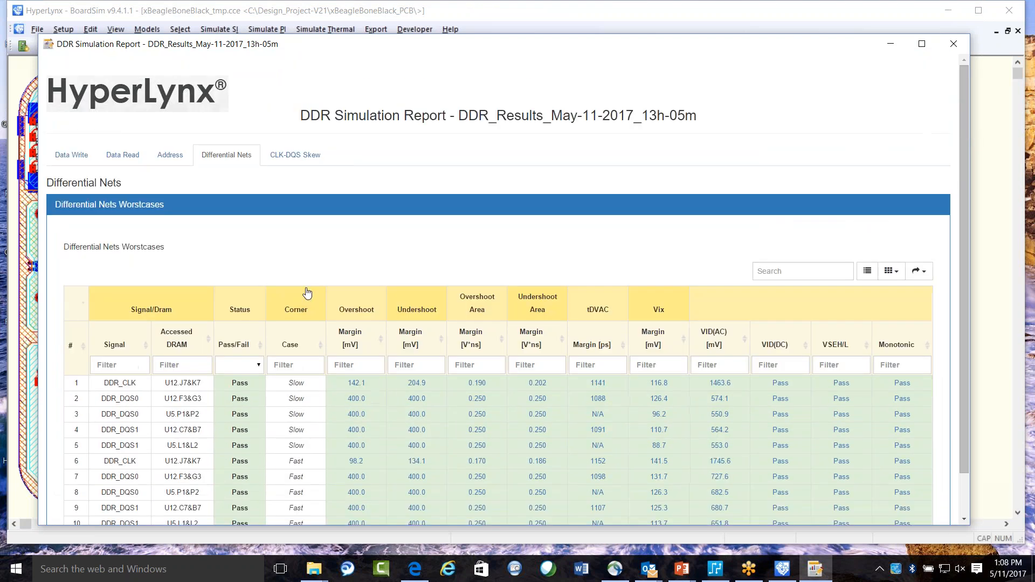
{"action": "left_click", "coordinate": [290, 157]}
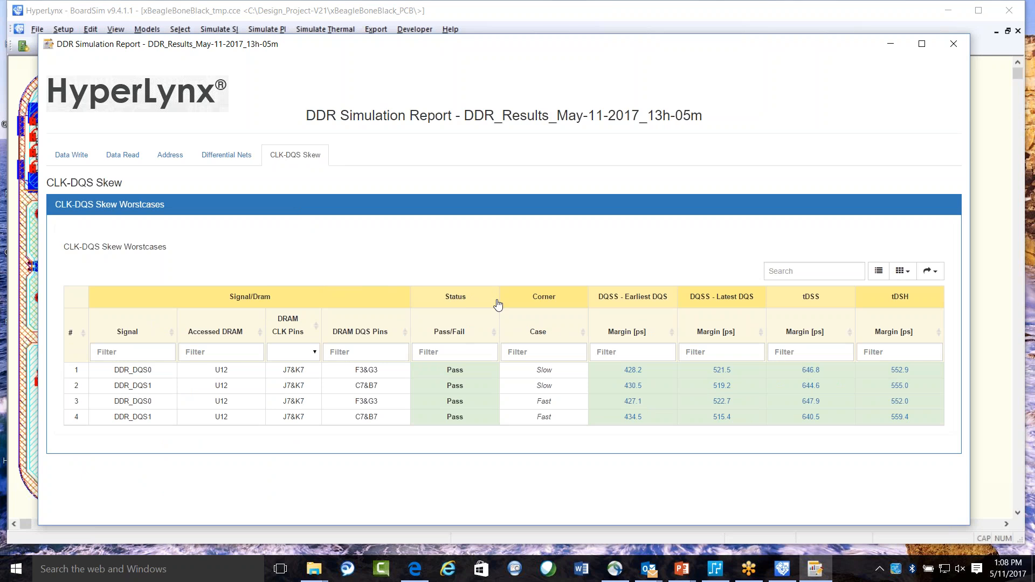
Open the clock and strobe waveforms in EZwave for the fast-corner tDSH margin of DDR_DQS0
{"action": "left_click_drag", "start_coordinate": [703, 51], "coordinate": [711, 44]}
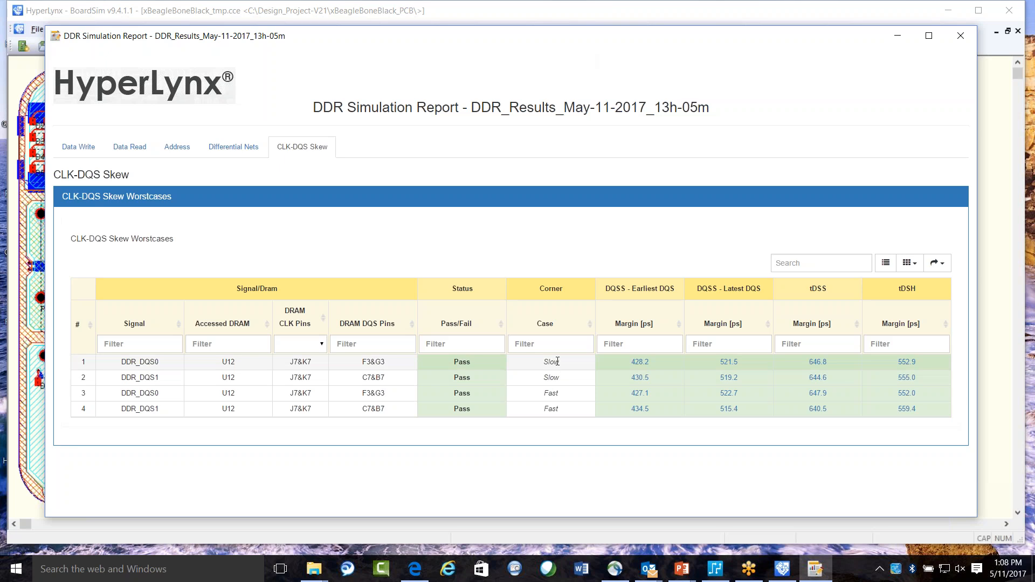
{"action": "left_click", "coordinate": [905, 395]}
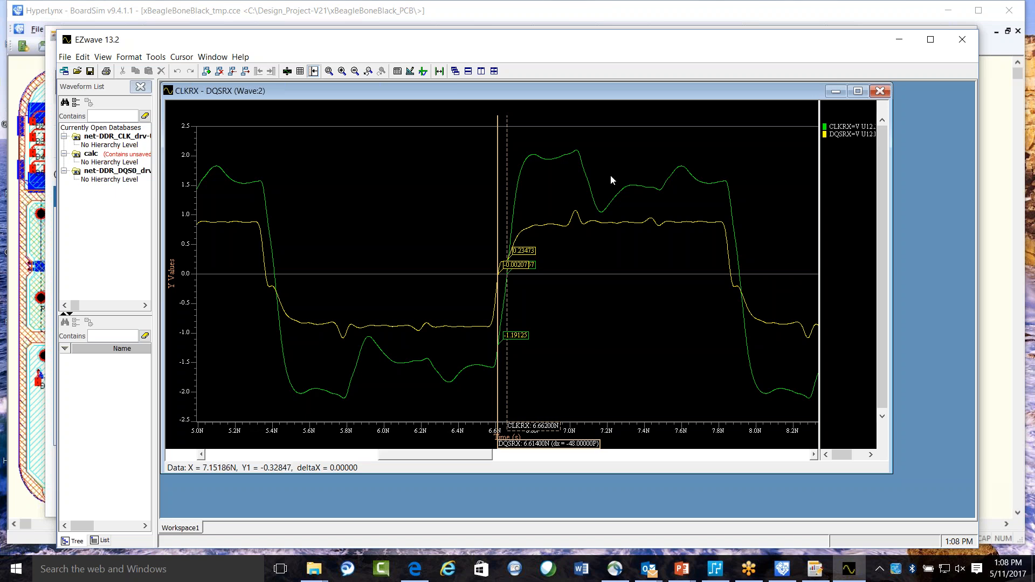
{"action": "left_click_drag", "start_coordinate": [651, 45], "coordinate": [660, 37]}
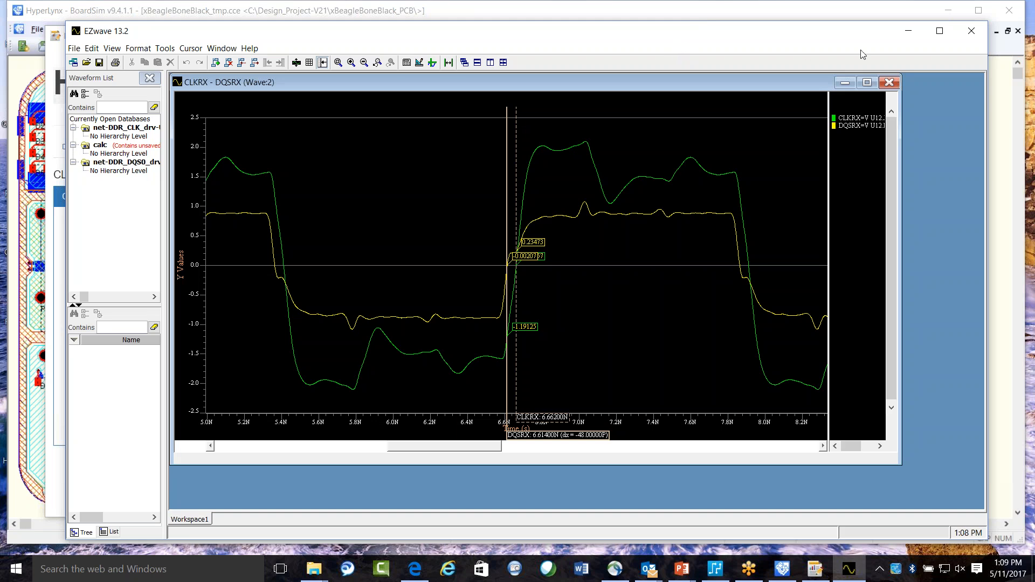
Close the waveform viewer without saving, close the DDR simulation report and dismiss the batch simulation's completion notice
{"action": "left_click", "coordinate": [972, 31]}
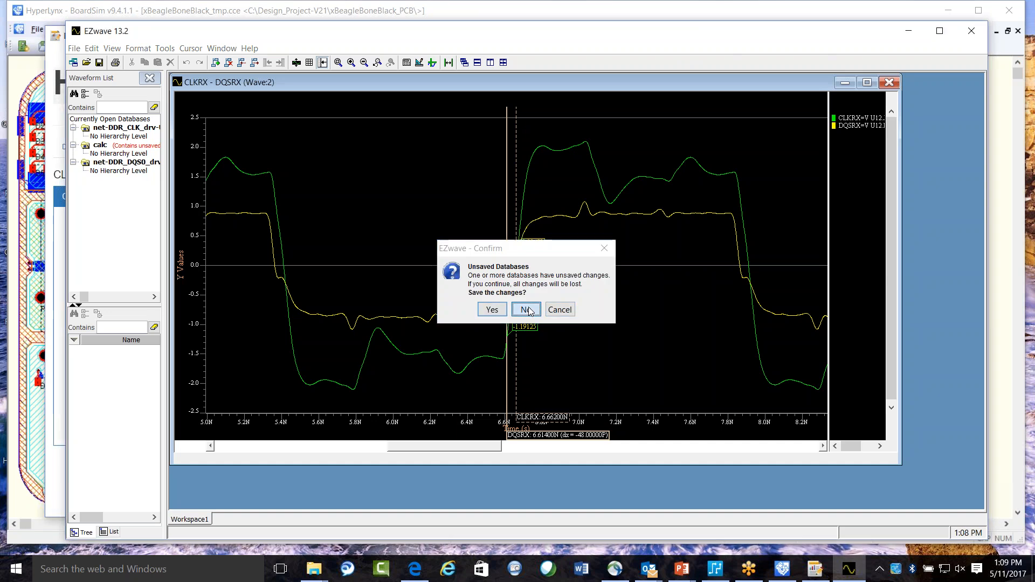
{"action": "left_click", "coordinate": [526, 310]}
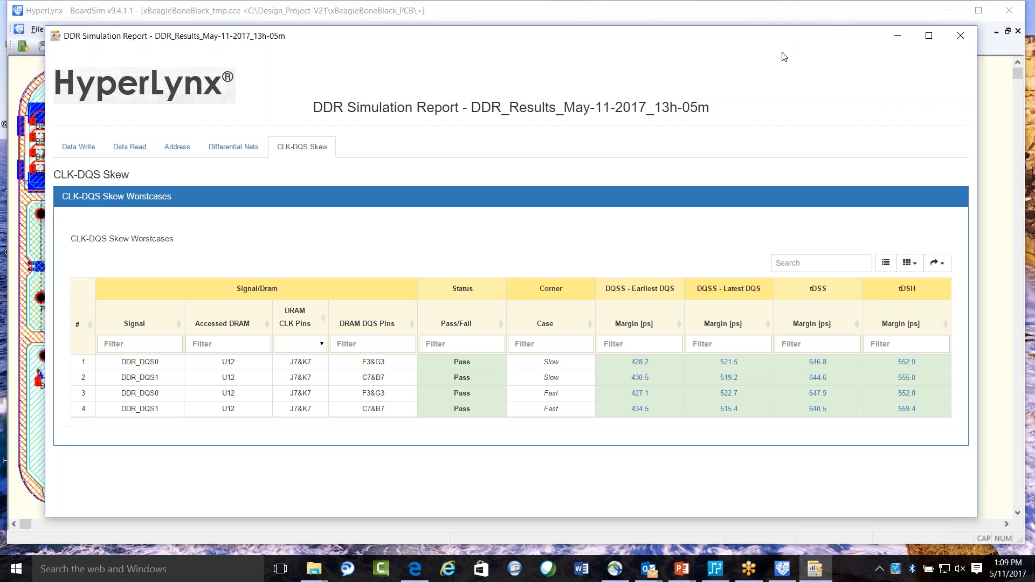
{"action": "left_click", "coordinate": [962, 37]}
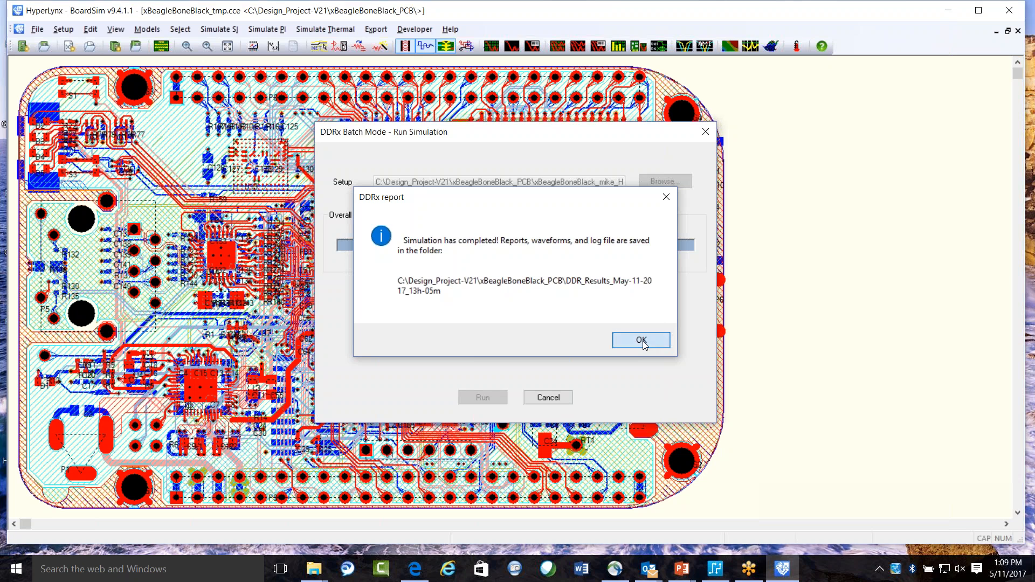
{"action": "left_click", "coordinate": [642, 340]}
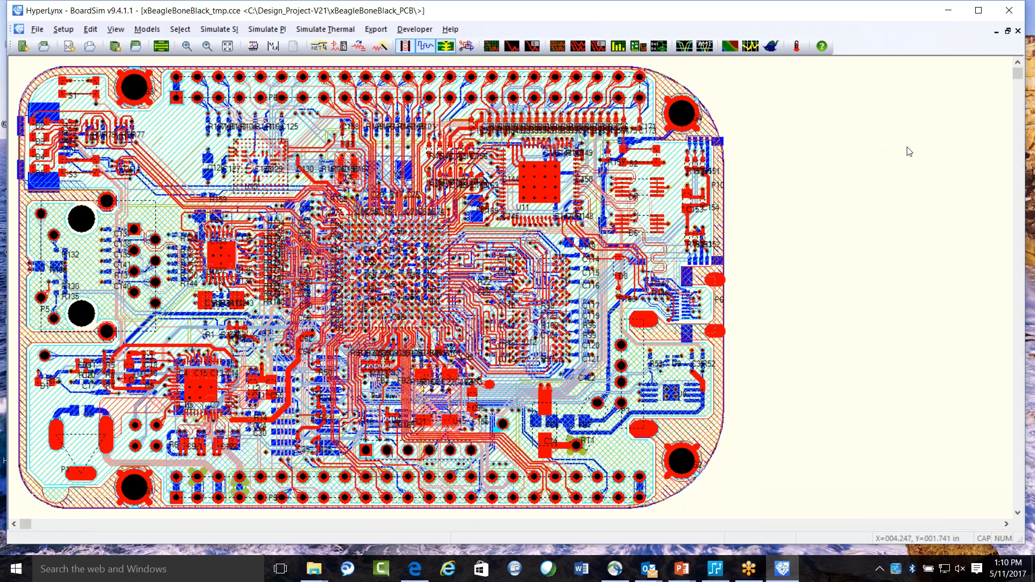
Begin selecting a net by name for SI analysis and filter the net list with *DDR*
{"action": "left_click", "coordinate": [180, 29]}
{"action": "left_click", "coordinate": [219, 29]}
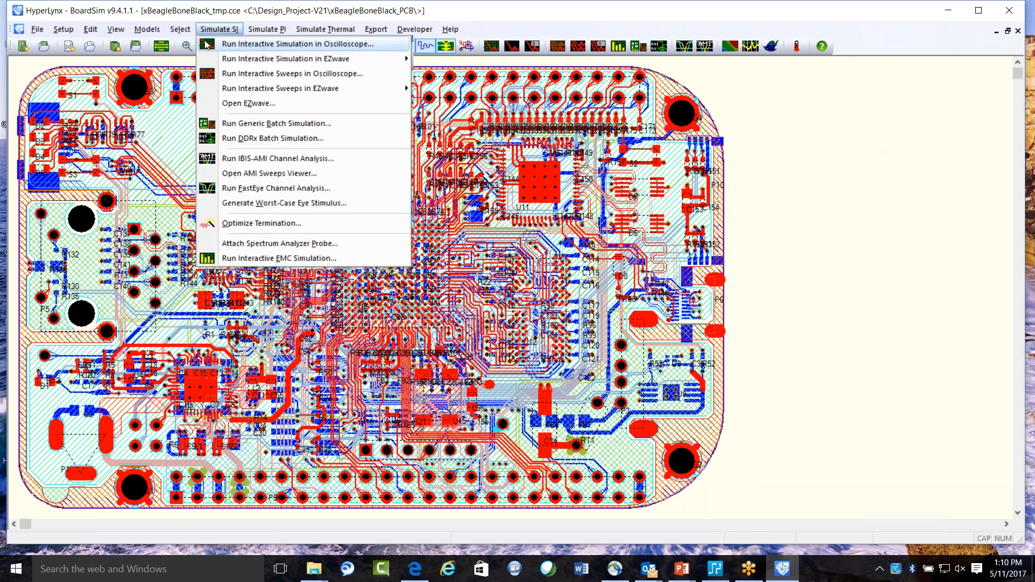
{"action": "left_click", "coordinate": [200, 44]}
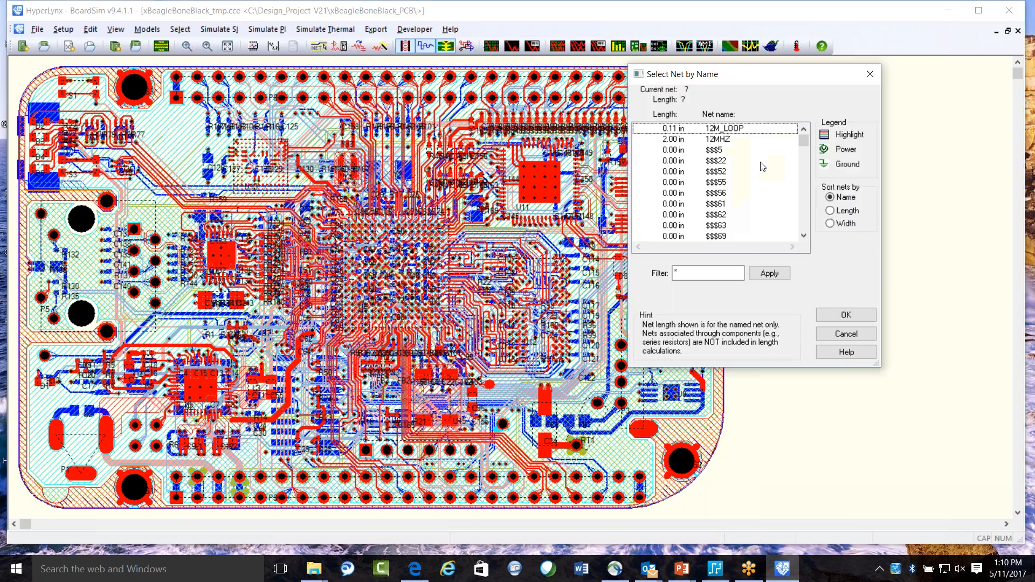
{"action": "left_click_drag", "start_coordinate": [743, 77], "coordinate": [759, 92]}
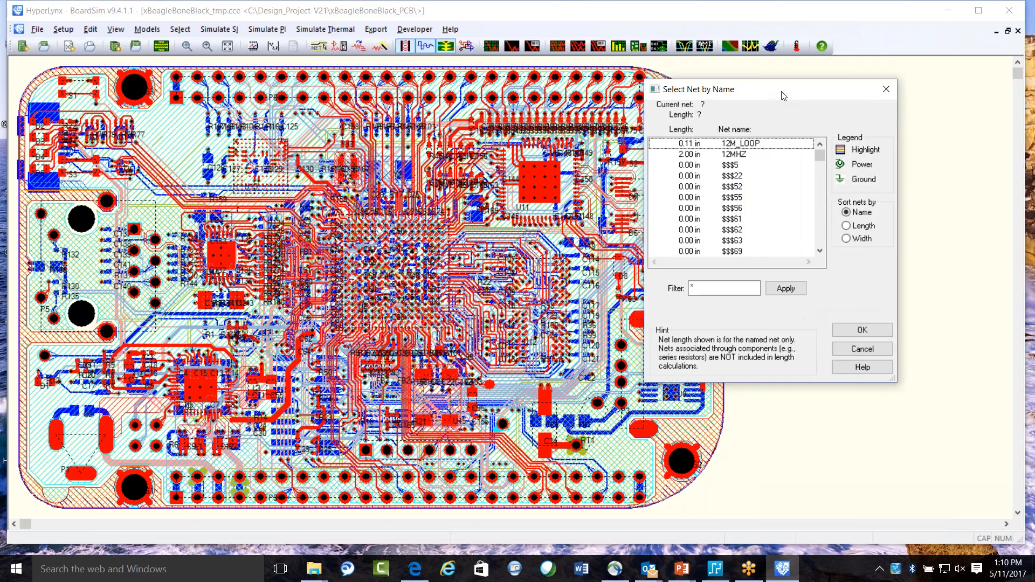
{"action": "left_click", "coordinate": [717, 288]}
{"action": "type", "text": "DDR"}
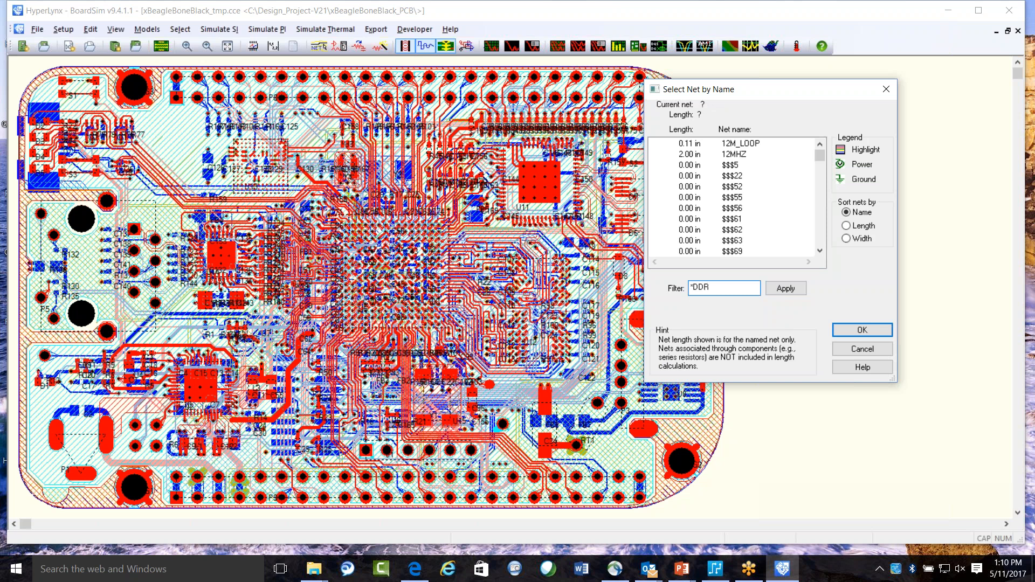
{"action": "type", "text": "*"}
{"action": "left_click", "coordinate": [785, 289]}
Select net DDR_D6 from the filtered list for SI analysis and accept the selection
{"action": "scroll", "coordinate": [823, 165], "scroll_direction": "down", "scroll_amount": 1}
{"action": "left_click_drag", "start_coordinate": [824, 165], "coordinate": [811, 210]}
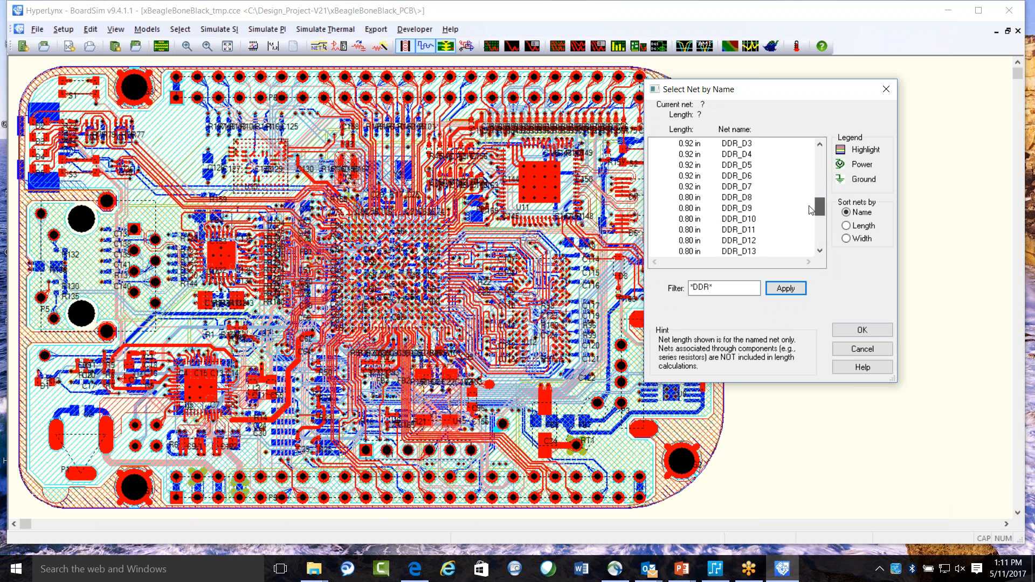
{"action": "left_click", "coordinate": [736, 177]}
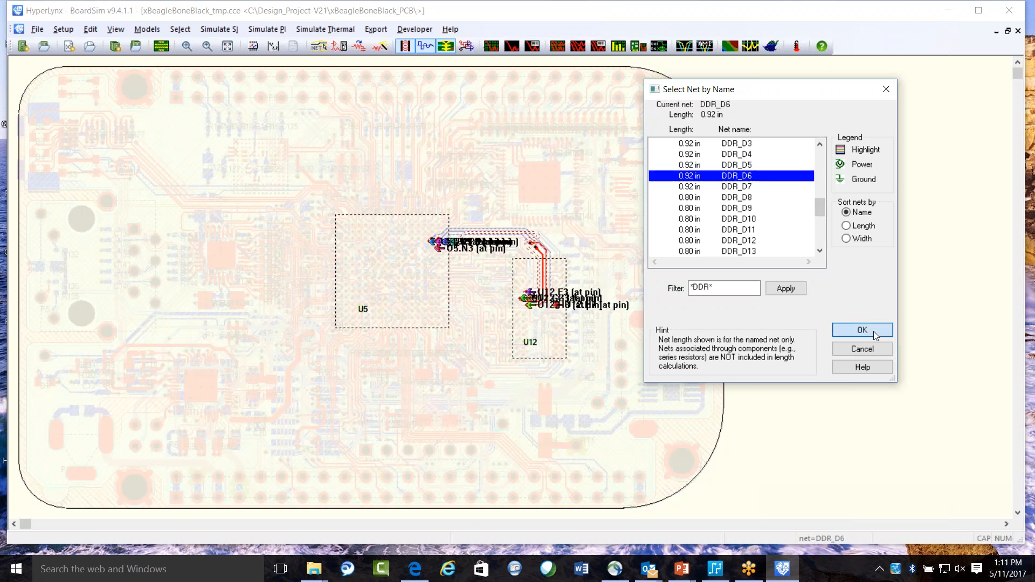
{"action": "left_click", "coordinate": [873, 333]}
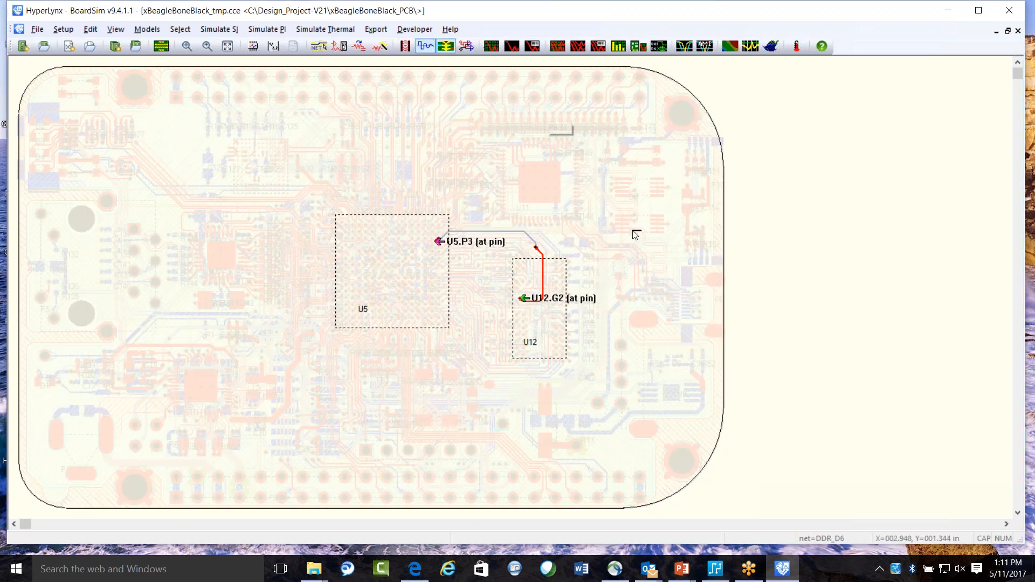
Check the IC model assigned to driver pin U5.P3 on net DDR_D6 and its model library, leaving the assignment as it is
{"action": "scroll", "coordinate": [619, 230], "scroll_direction": "up", "scroll_amount": 2}
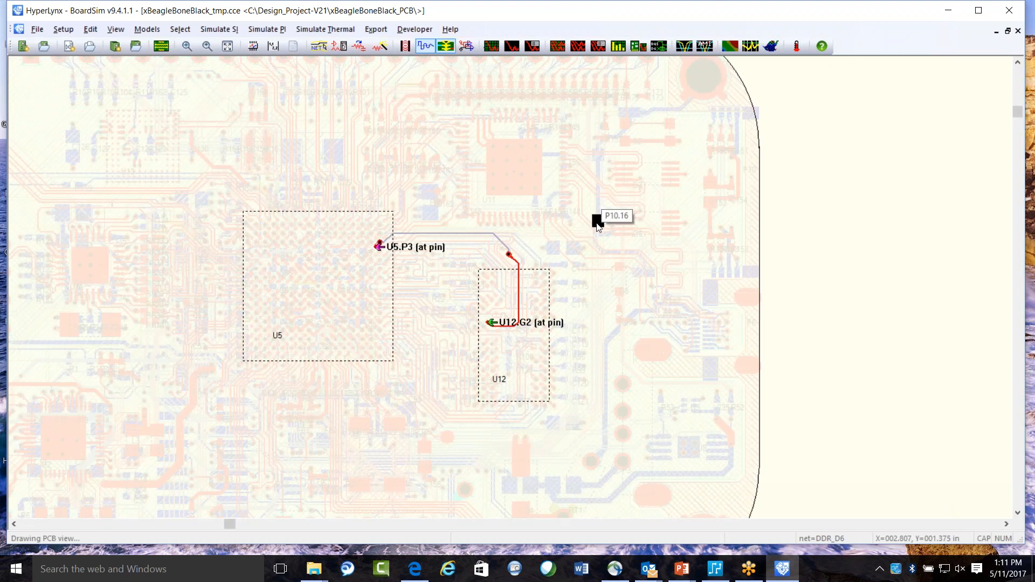
{"action": "scroll", "coordinate": [593, 225], "scroll_direction": "up", "scroll_amount": 2}
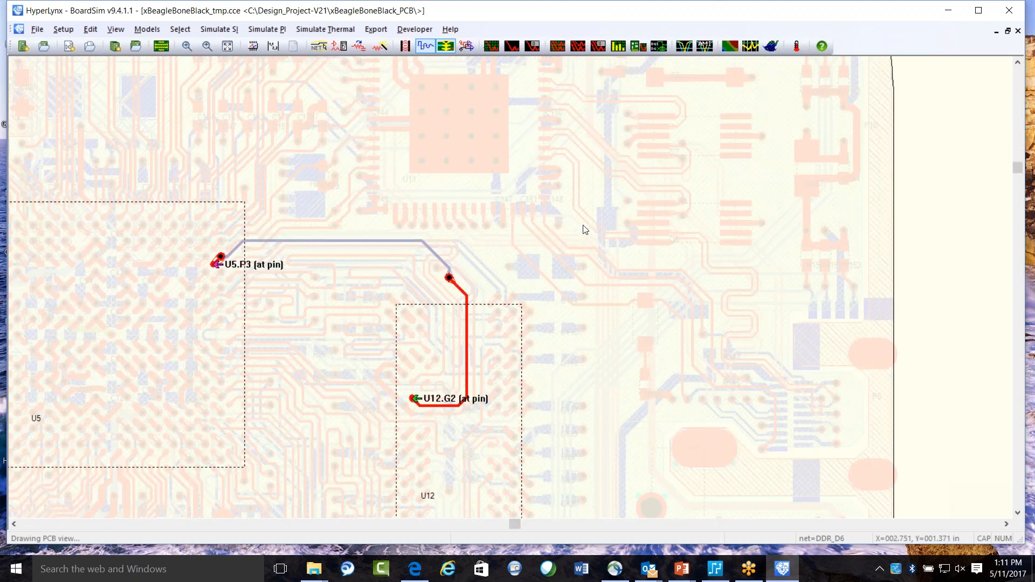
{"action": "scroll", "coordinate": [584, 226], "scroll_direction": "up", "scroll_amount": 1}
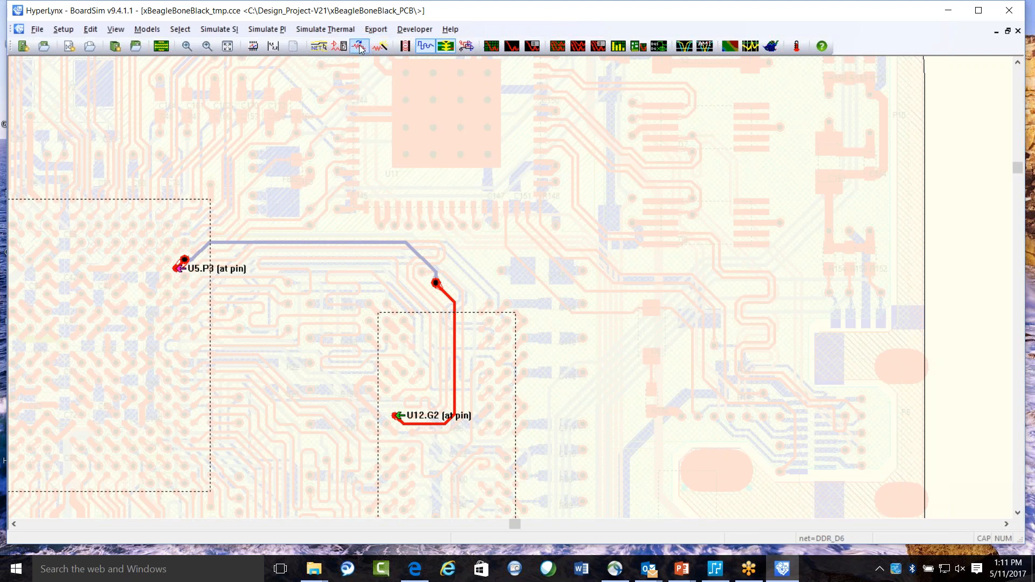
{"action": "left_click", "coordinate": [339, 47]}
{"action": "left_click_drag", "start_coordinate": [570, 109], "coordinate": [793, 99]}
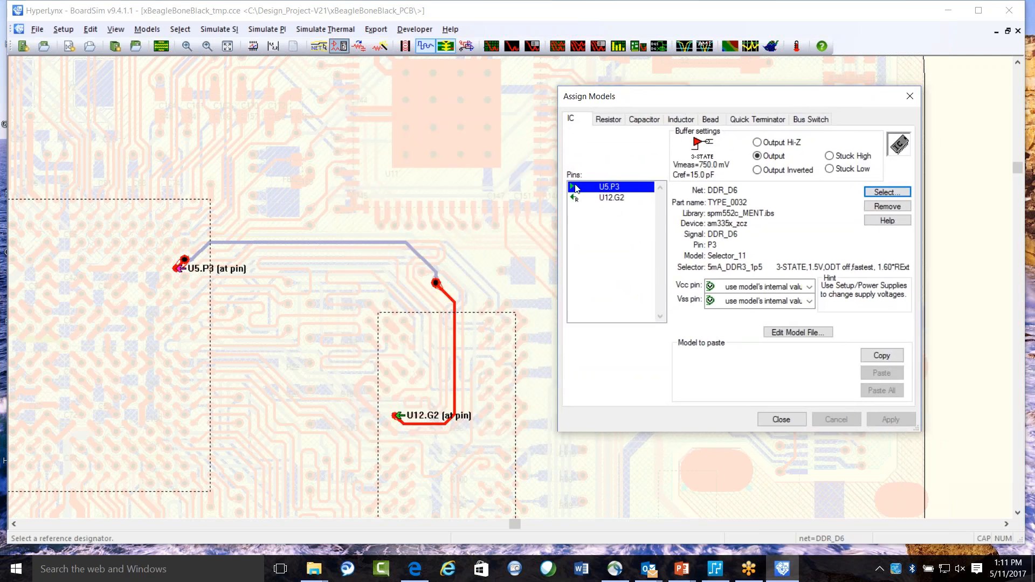
{"action": "left_click", "coordinate": [886, 193]}
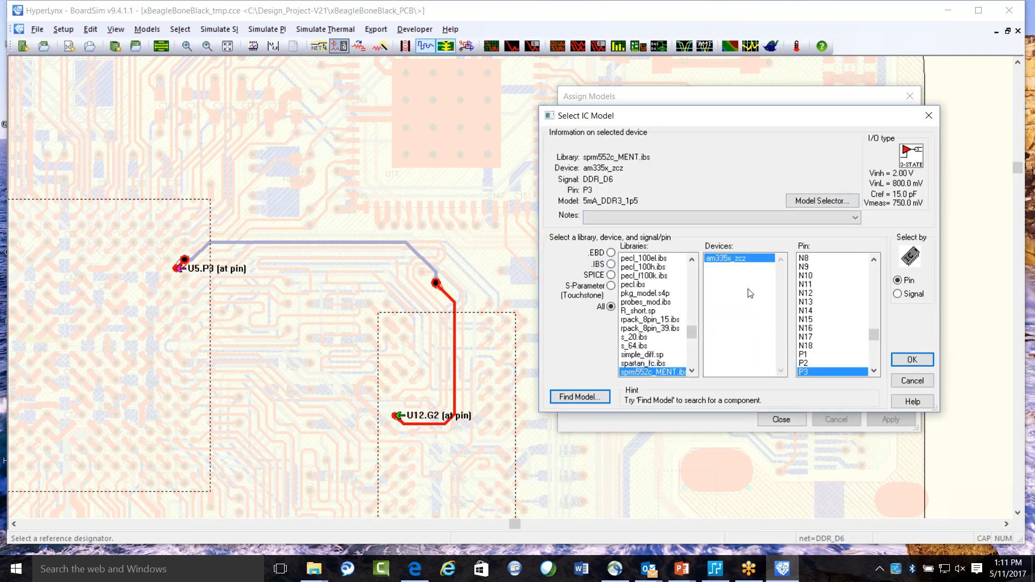
{"action": "left_click", "coordinate": [912, 380]}
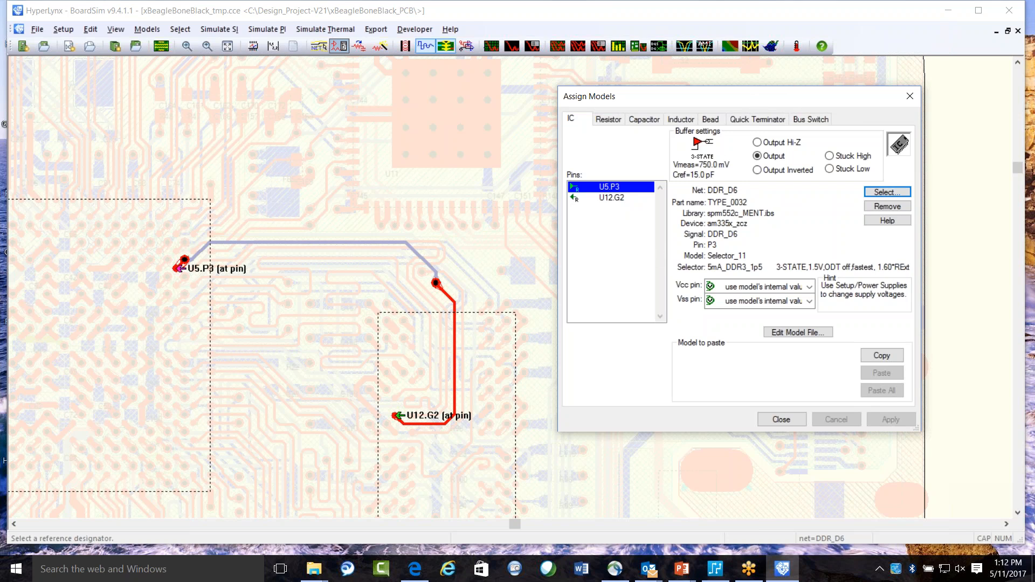
{"action": "left_click", "coordinate": [910, 96]}
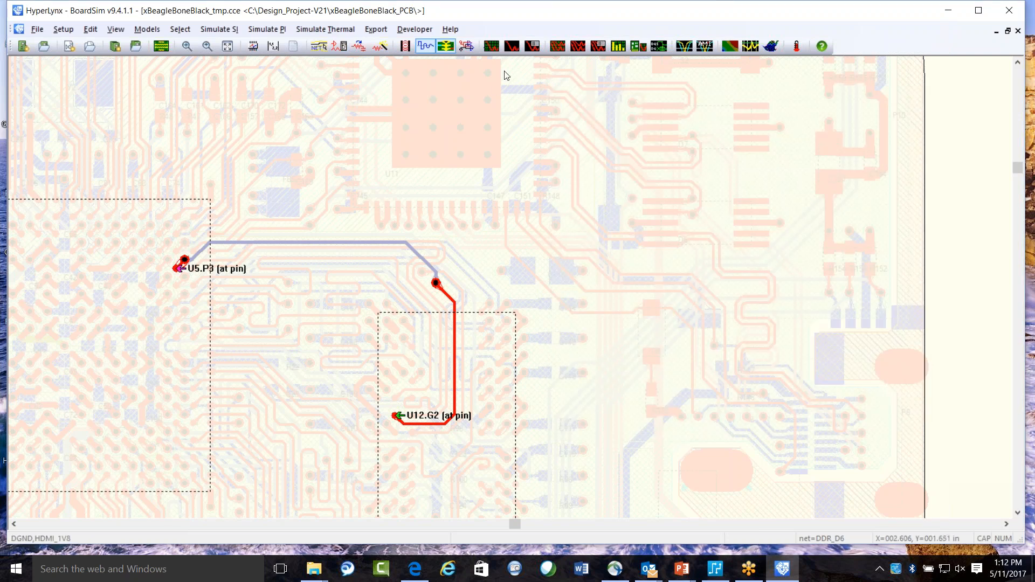
Simulate net DDR_D6 in the digital oscilloscope with Standard operation and a falling-edge stimulus, and fit the waveforms to the display
{"action": "left_click", "coordinate": [496, 48]}
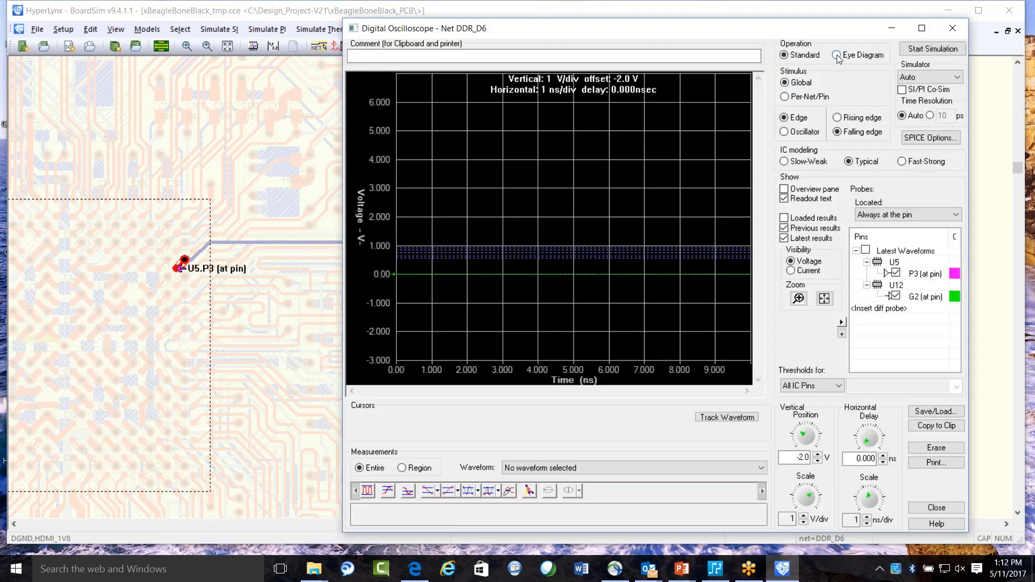
{"action": "left_click", "coordinate": [836, 54]}
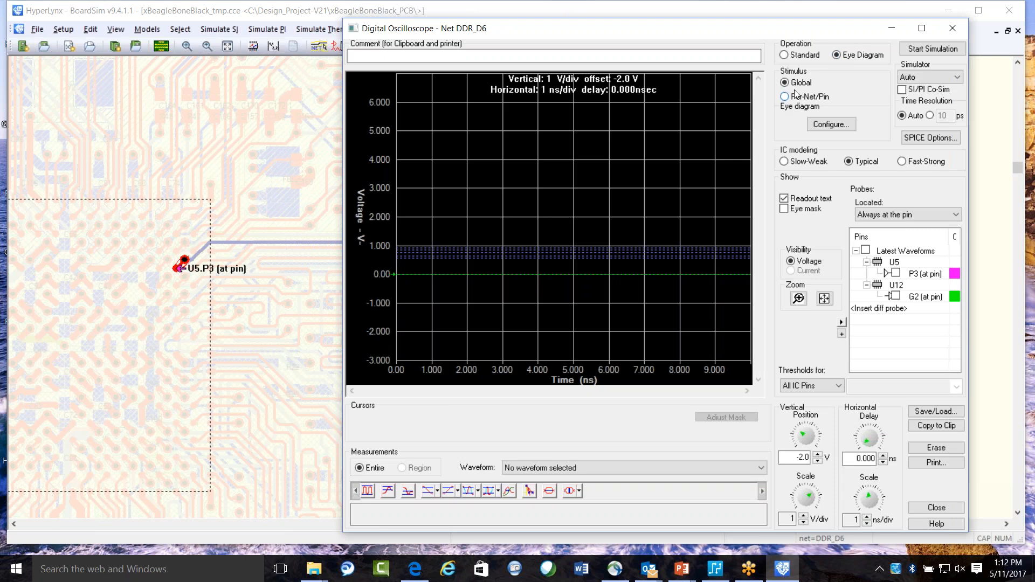
{"action": "left_click", "coordinate": [783, 54]}
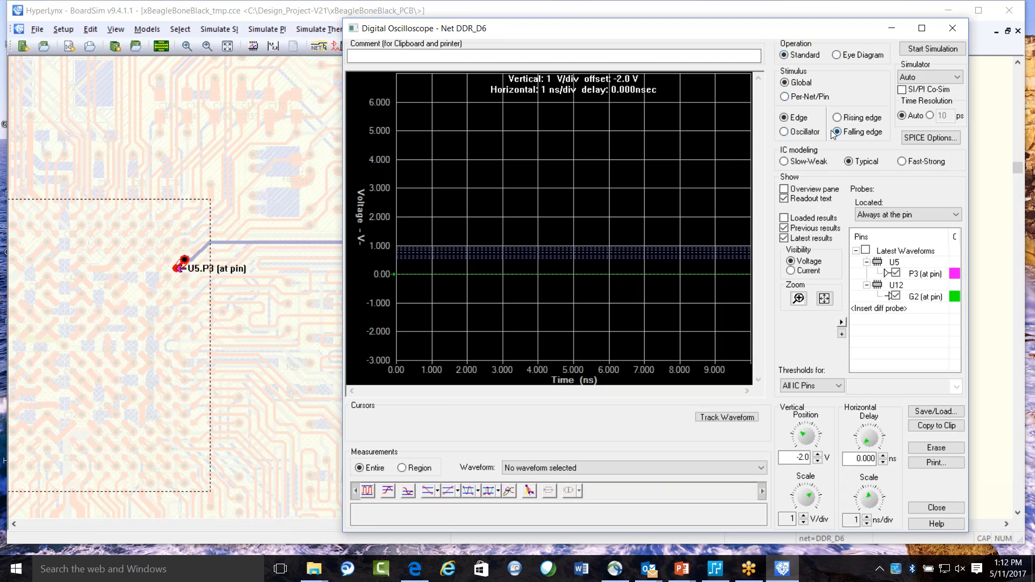
{"action": "left_click", "coordinate": [934, 50]}
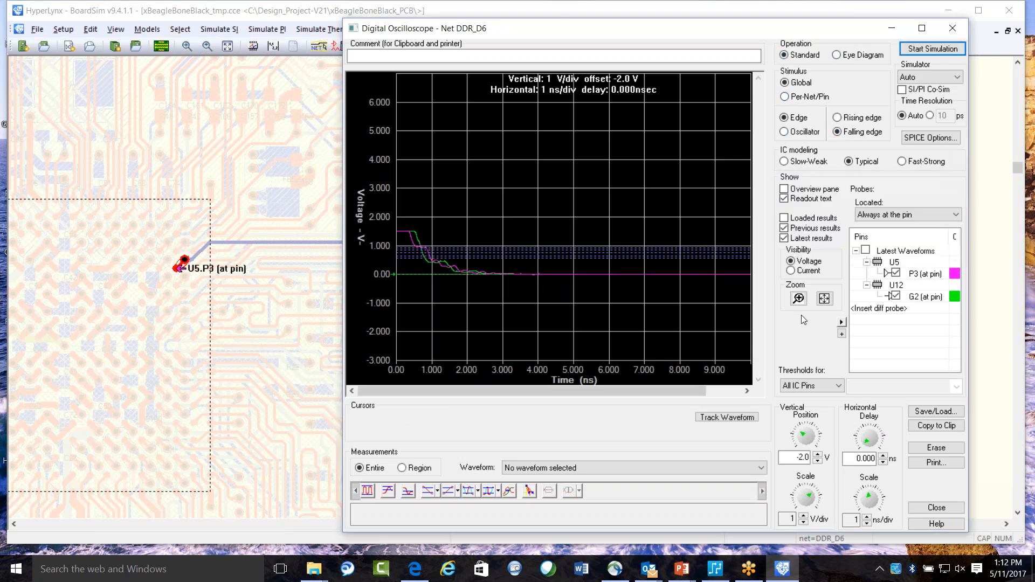
{"action": "left_click", "coordinate": [823, 300]}
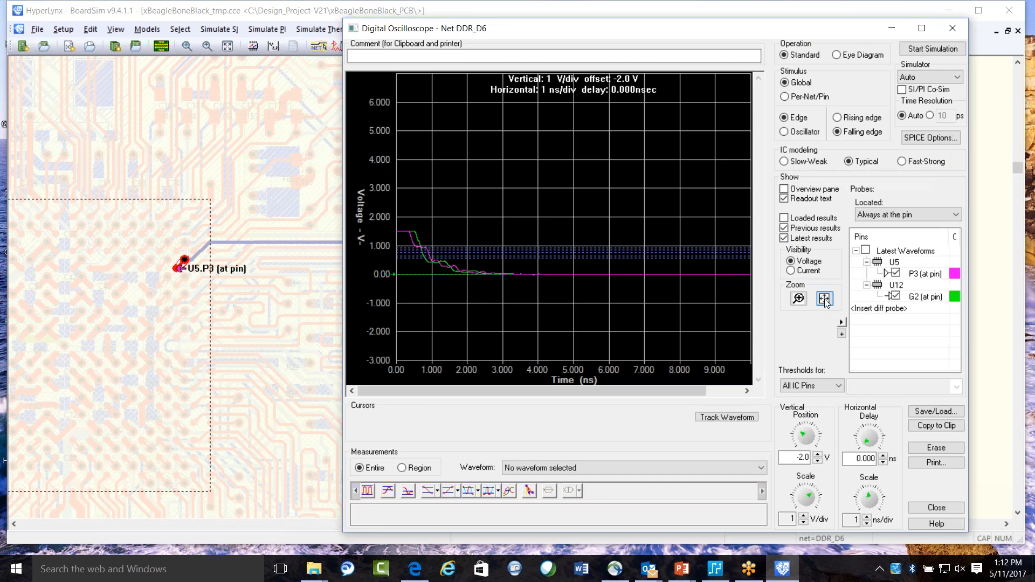
Rerun the DDR_D6 simulation with an Oscillator stimulus and minimize the oscilloscope
{"action": "left_click", "coordinate": [784, 132]}
{"action": "left_click", "coordinate": [930, 50]}
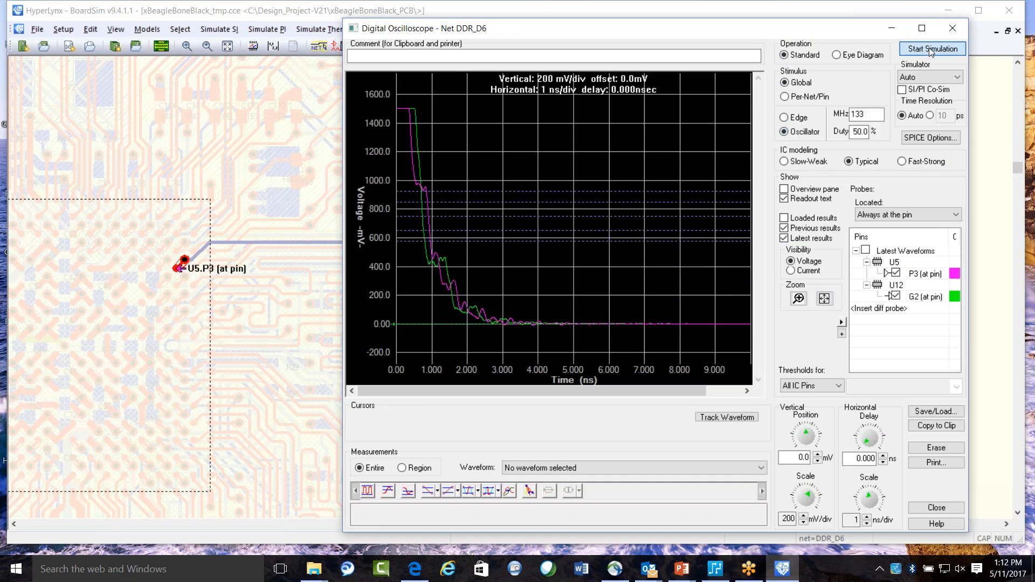
{"action": "left_click", "coordinate": [932, 49]}
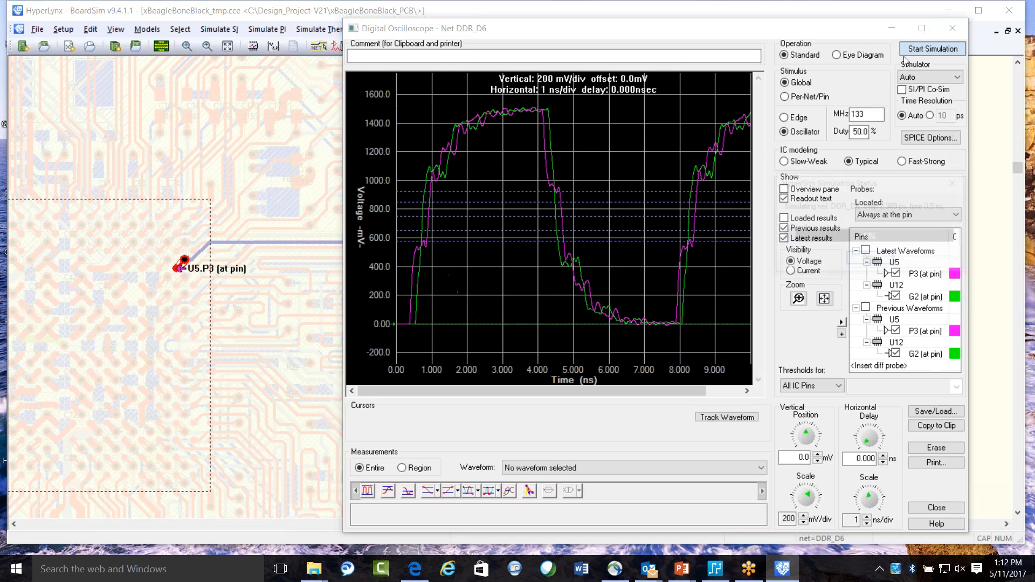
{"action": "left_click", "coordinate": [894, 27]}
{"action": "left_click", "coordinate": [894, 29]}
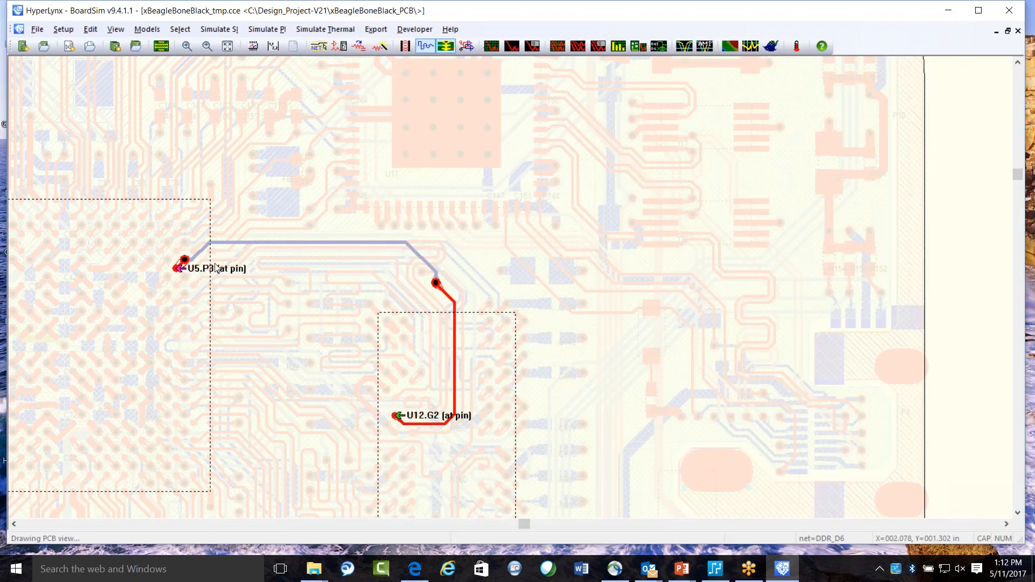
Add nets DDR_D7 and DDR_D4 to the DDR_D6 selection for SI analysis
{"action": "scroll", "coordinate": [215, 268], "scroll_direction": "up", "scroll_amount": 1}
{"action": "scroll", "coordinate": [216, 268], "scroll_direction": "up", "scroll_amount": 2}
{"action": "left_click", "coordinate": [180, 29]}
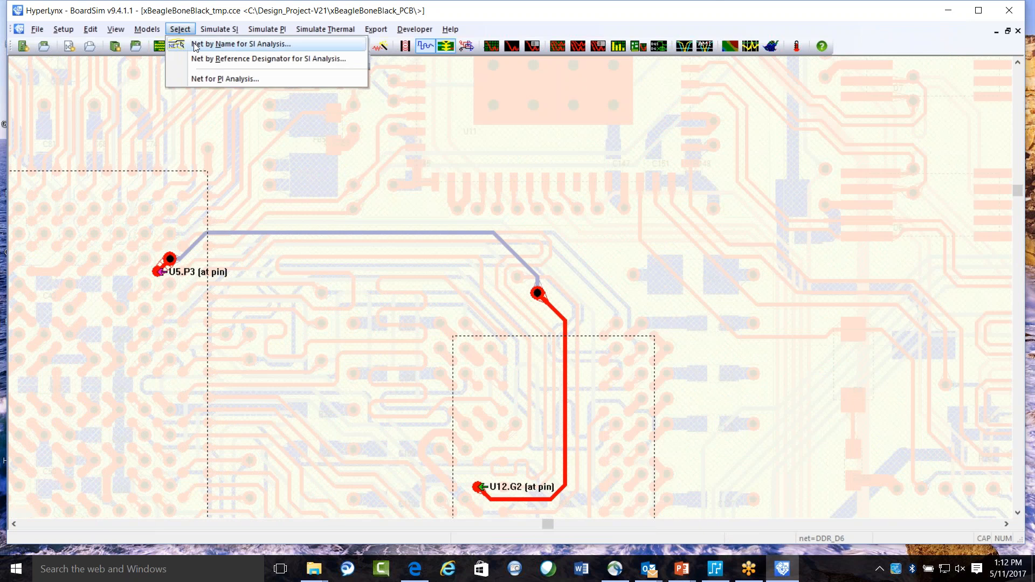
{"action": "left_click", "coordinate": [241, 43]}
{"action": "left_click", "coordinate": [820, 249]}
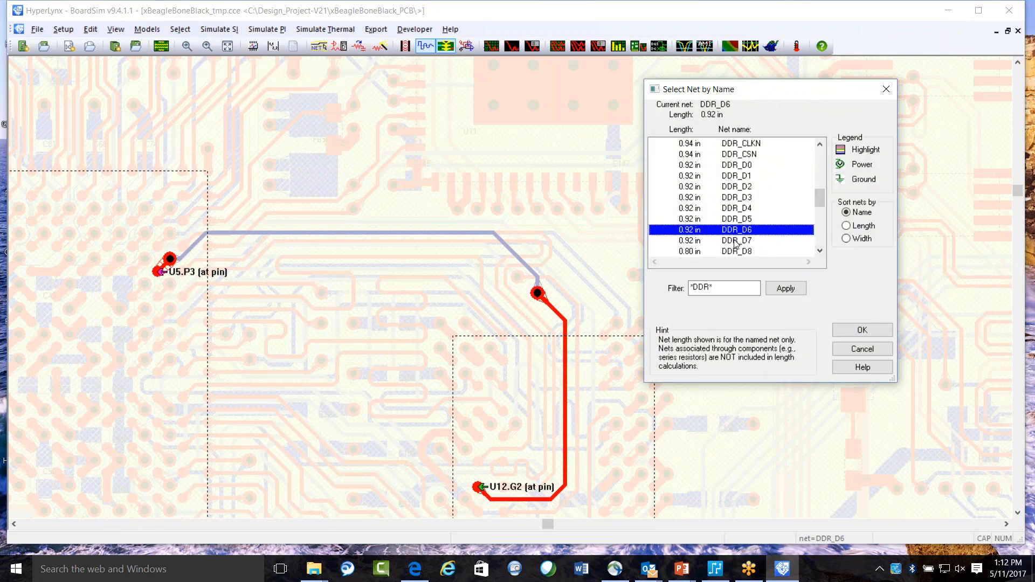
{"action": "left_click", "coordinate": [736, 240]}
{"action": "left_click", "coordinate": [736, 208], "text": "ctrl"}
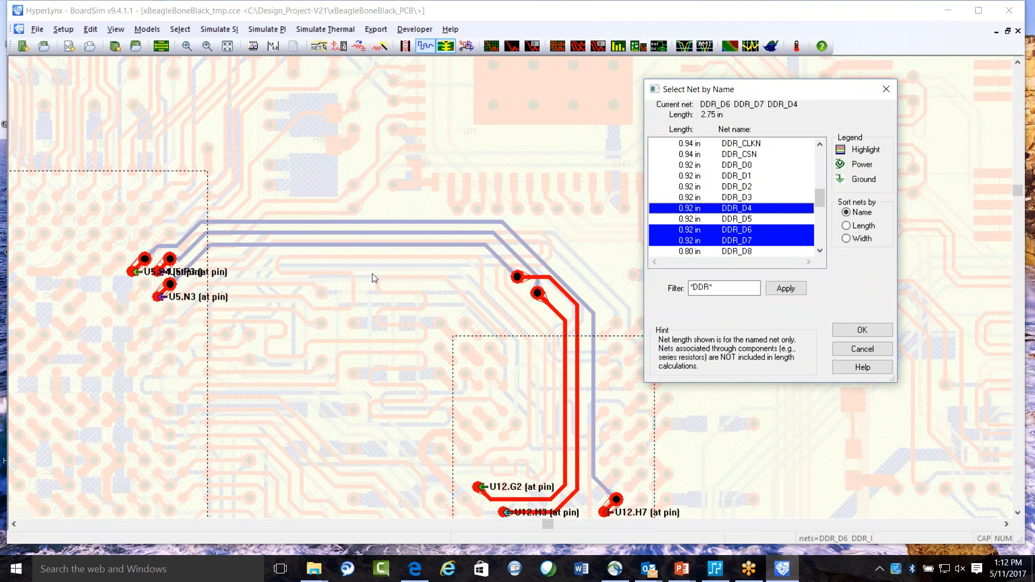
{"action": "left_click", "coordinate": [862, 329]}
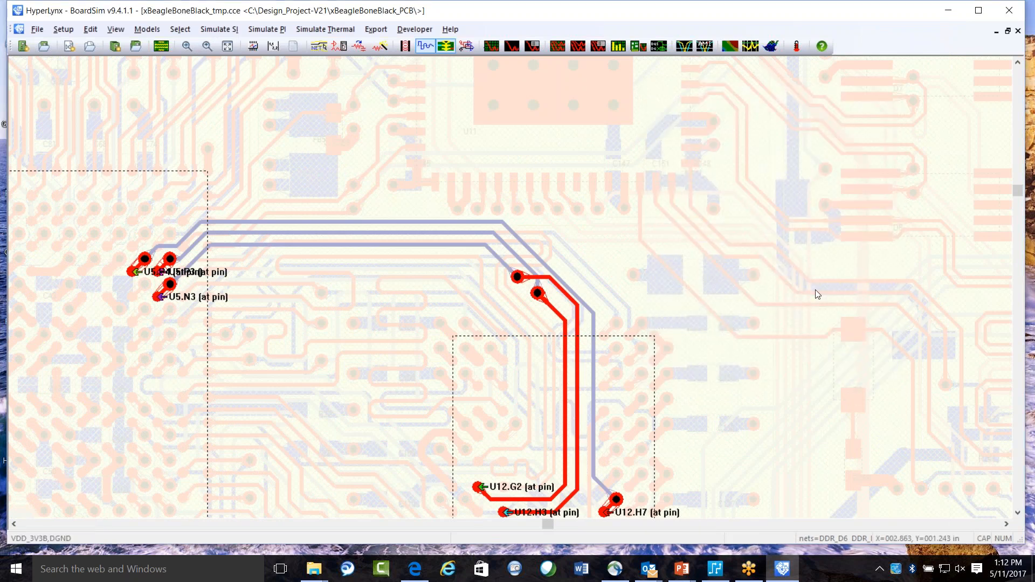
Review the assigned models, model selectors and buffer directions for the pins of the three selected nets
{"action": "left_click", "coordinate": [144, 30]}
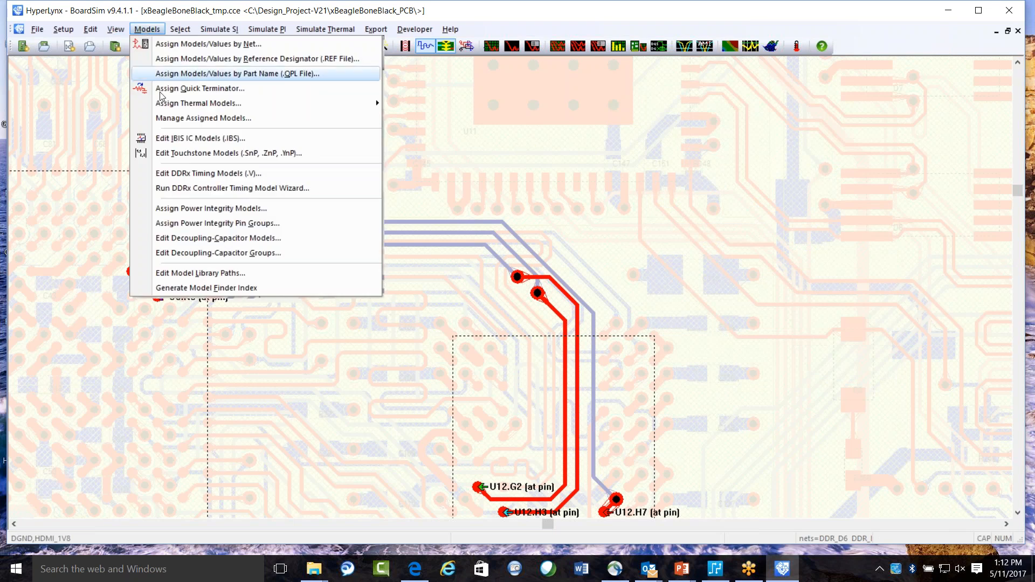
{"action": "left_click", "coordinate": [216, 118]}
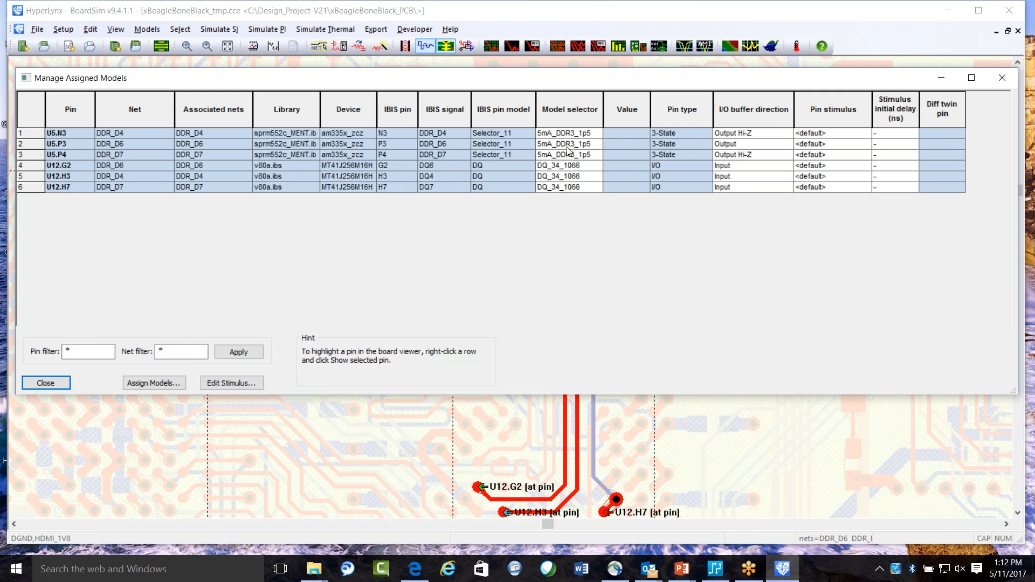
{"action": "left_click", "coordinate": [1002, 79]}
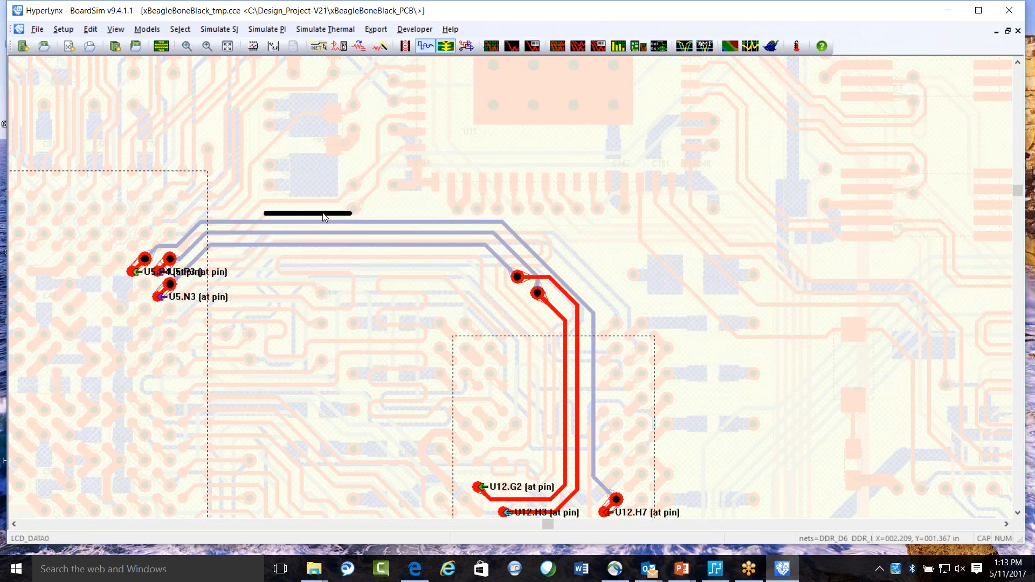
{"action": "scroll", "coordinate": [295, 249], "scroll_direction": "up", "scroll_amount": 1}
{"action": "scroll", "coordinate": [295, 249], "scroll_direction": "up", "scroll_amount": 1}
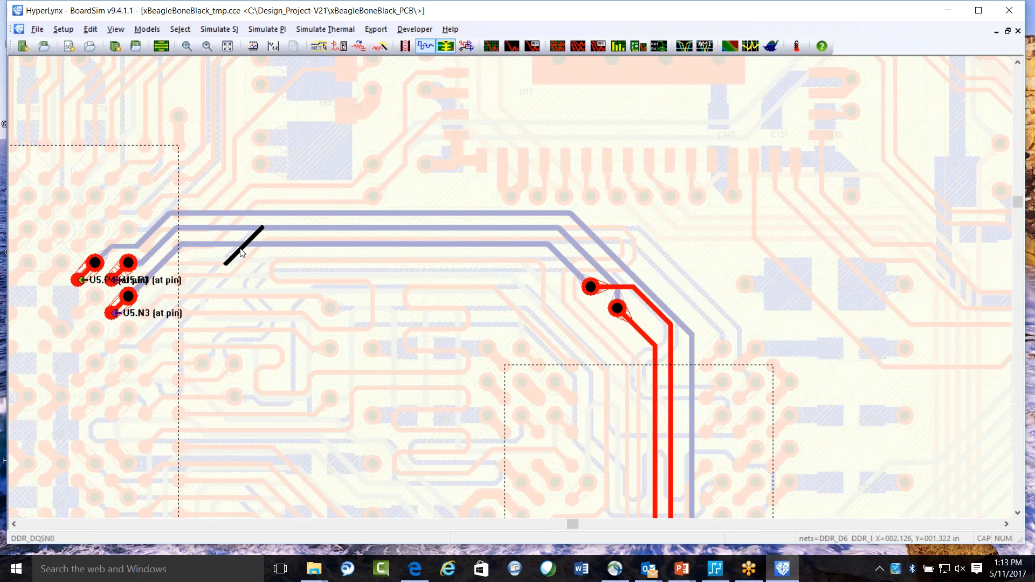
{"action": "right_click", "coordinate": [251, 260]}
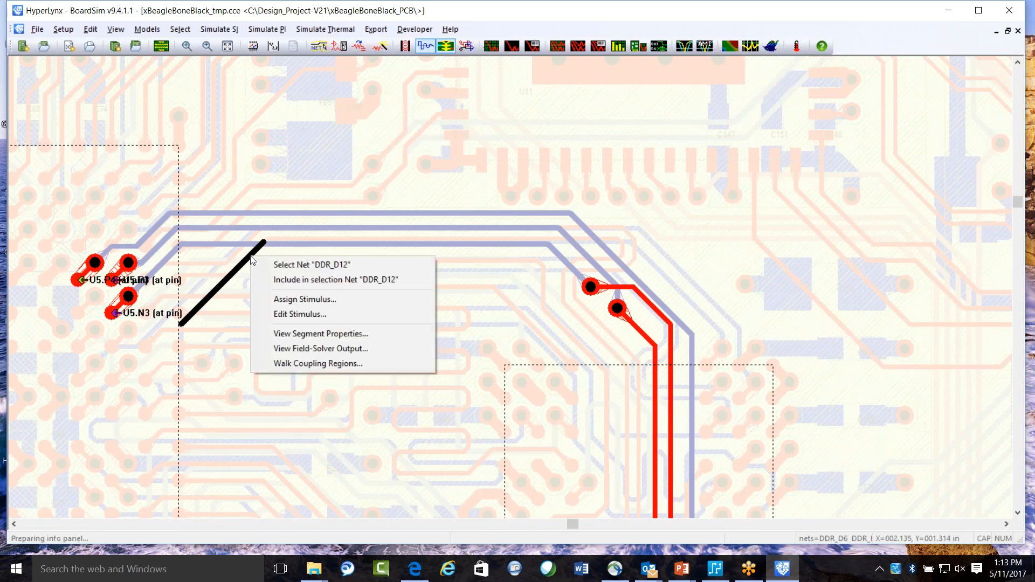
{"action": "left_click", "coordinate": [315, 280]}
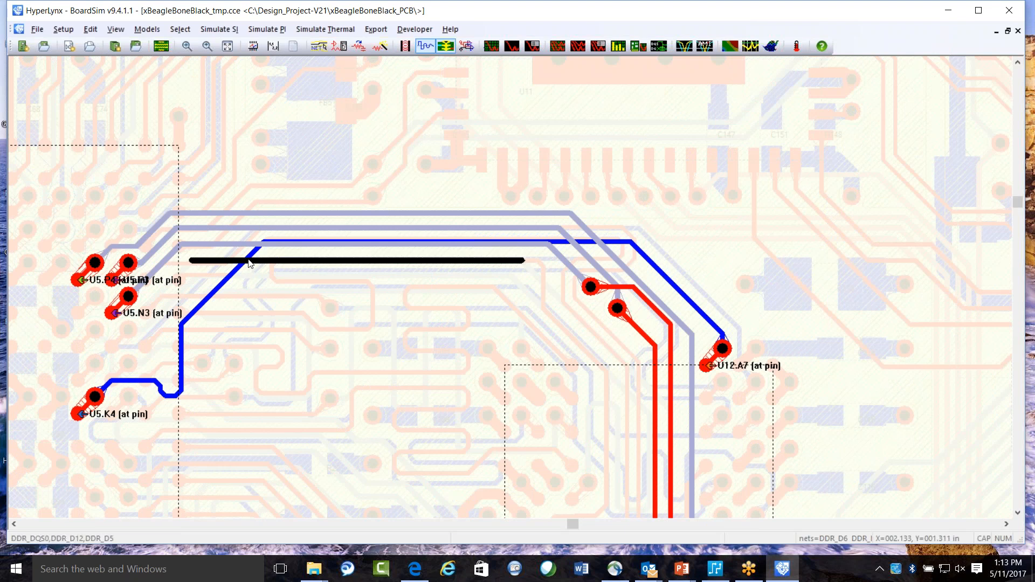
{"action": "right_click", "coordinate": [250, 260]}
{"action": "left_click", "coordinate": [229, 281]}
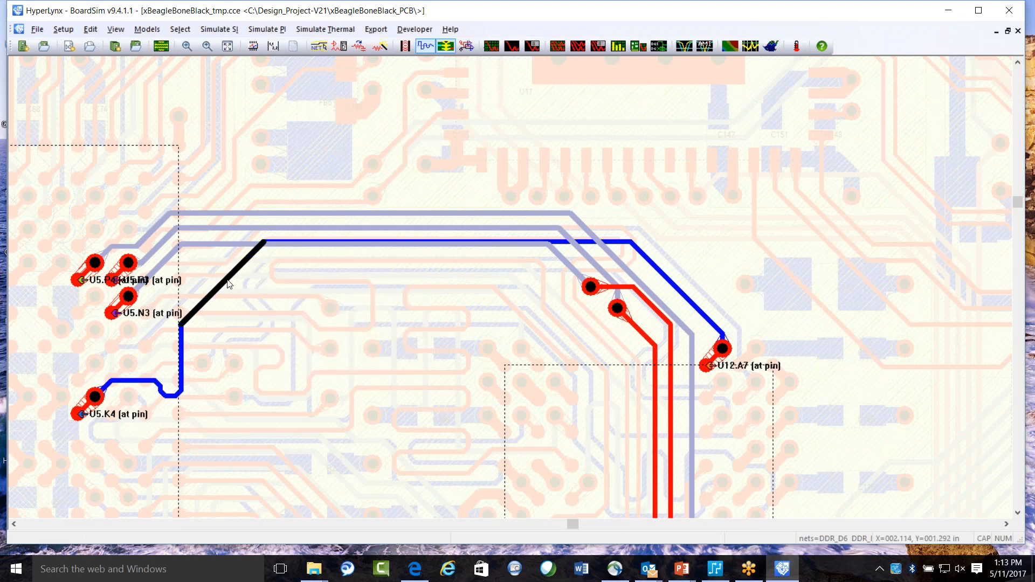
{"action": "right_click", "coordinate": [228, 281]}
{"action": "left_click", "coordinate": [263, 302]}
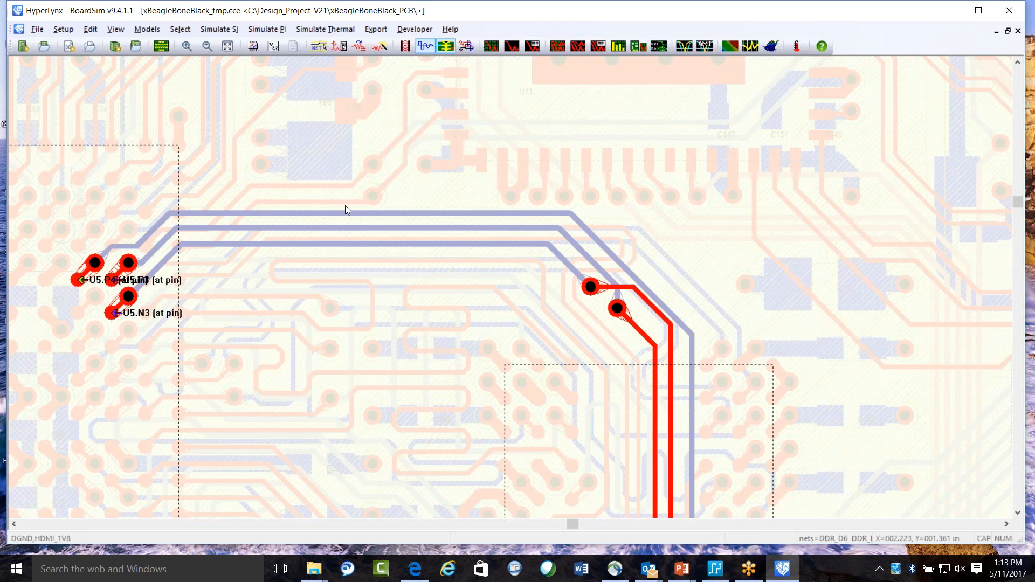
Select only net DDR_D6 for analysis, dropping the other nets from the selection
{"action": "right_click", "coordinate": [344, 232]}
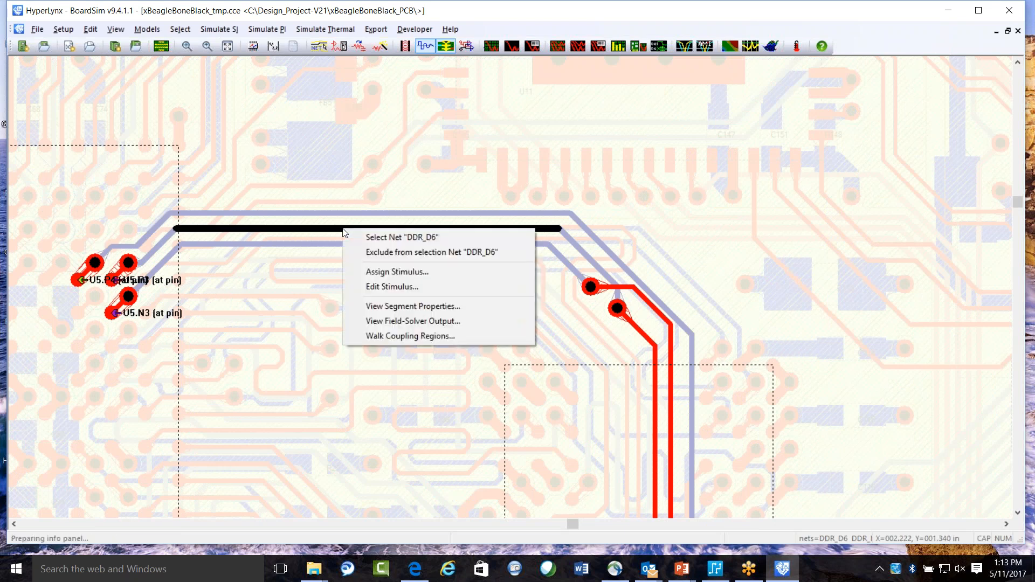
{"action": "left_click", "coordinate": [376, 238]}
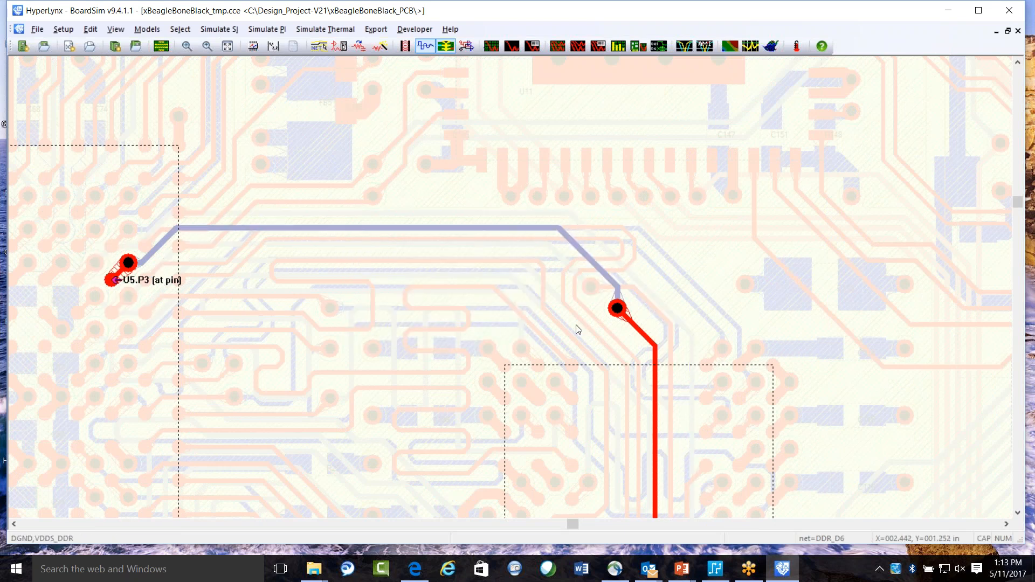
{"action": "scroll", "coordinate": [575, 329], "scroll_direction": "down", "scroll_amount": 2}
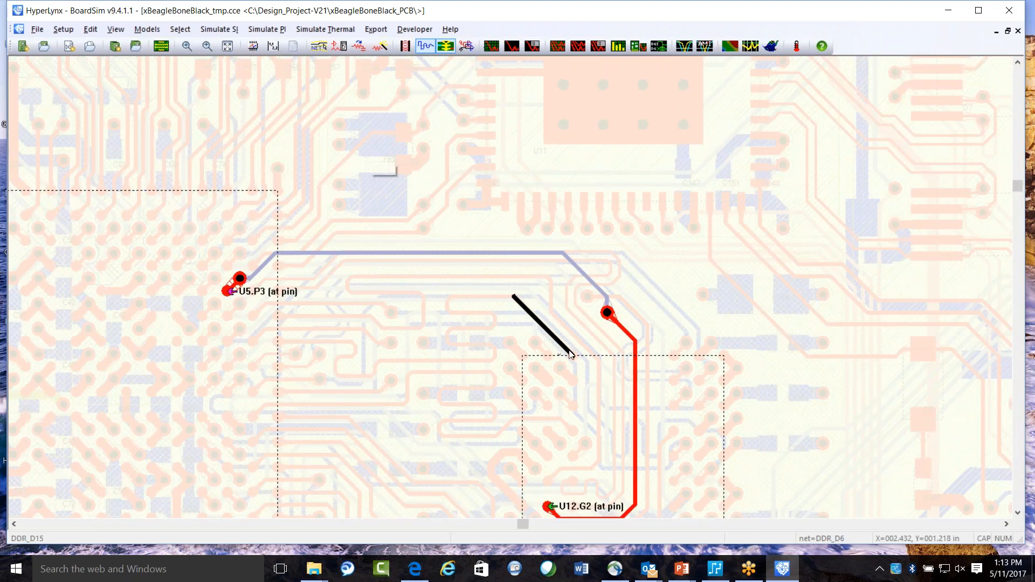
{"action": "left_click", "coordinate": [1017, 512]}
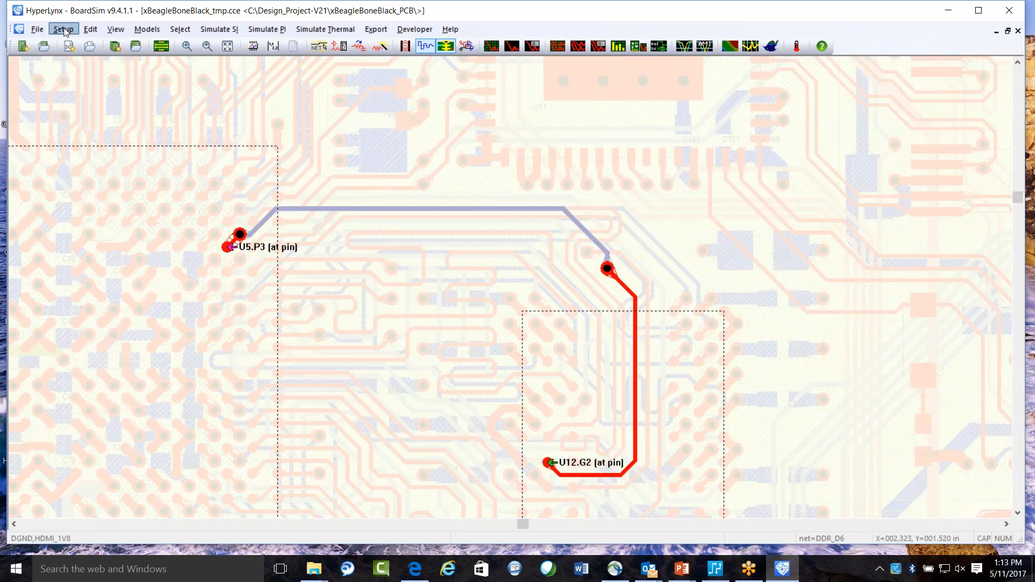
Review the electrical and geometric options of the coupling thresholds and keep the electrical thresholds
{"action": "left_click", "coordinate": [63, 29]}
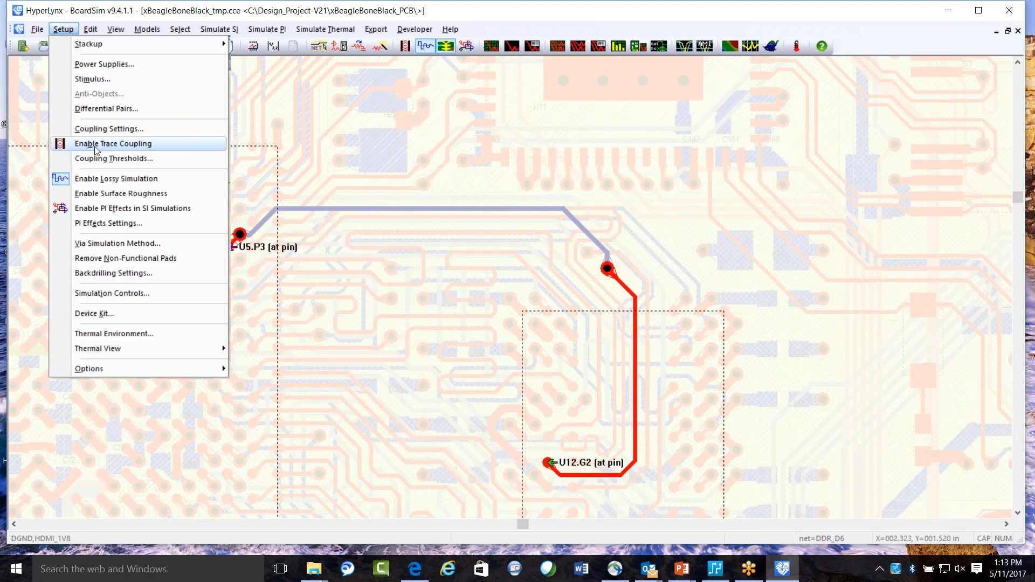
{"action": "left_click", "coordinate": [106, 162]}
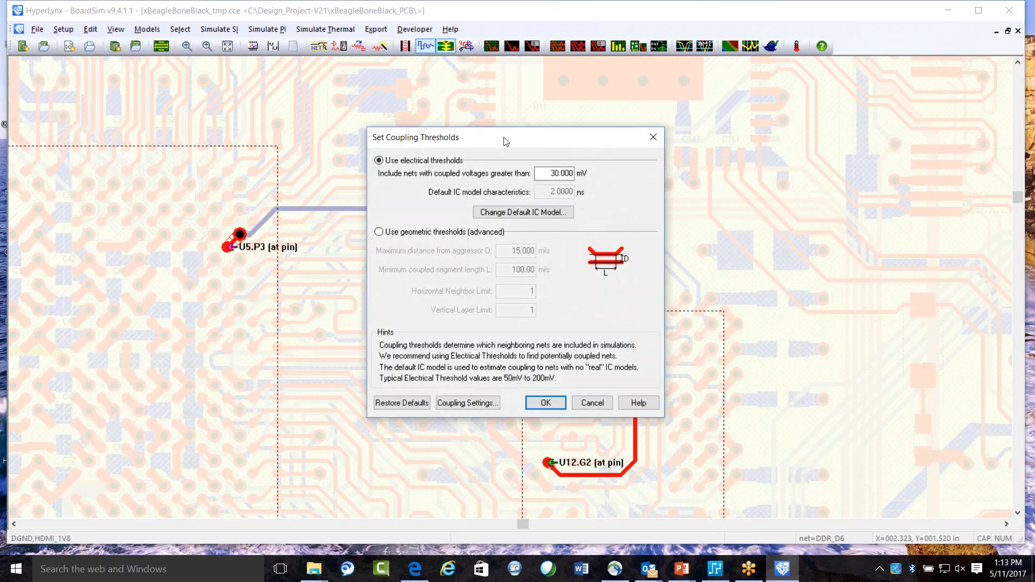
{"action": "left_click_drag", "start_coordinate": [505, 141], "coordinate": [244, 117]}
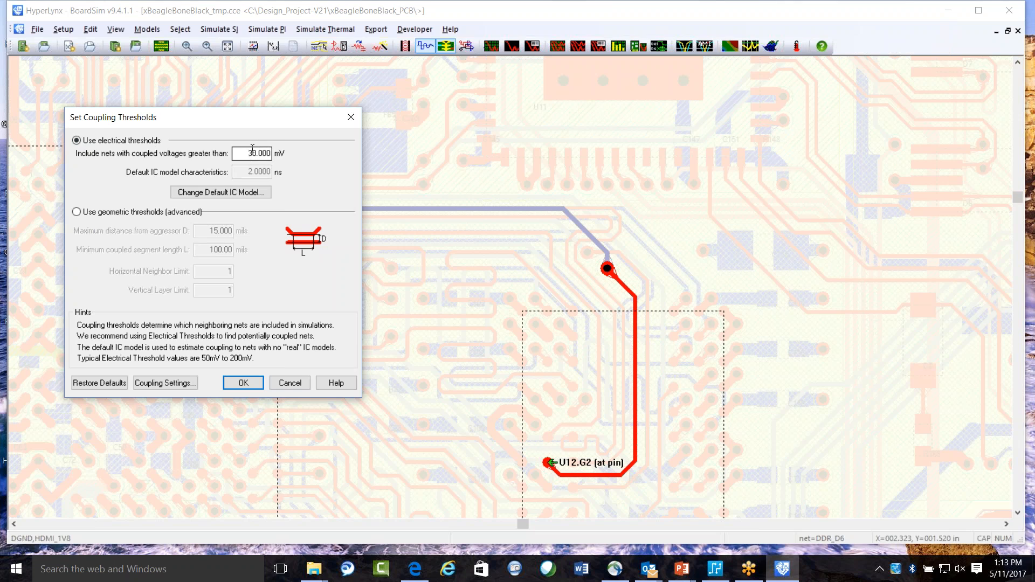
{"action": "left_click", "coordinate": [77, 212]}
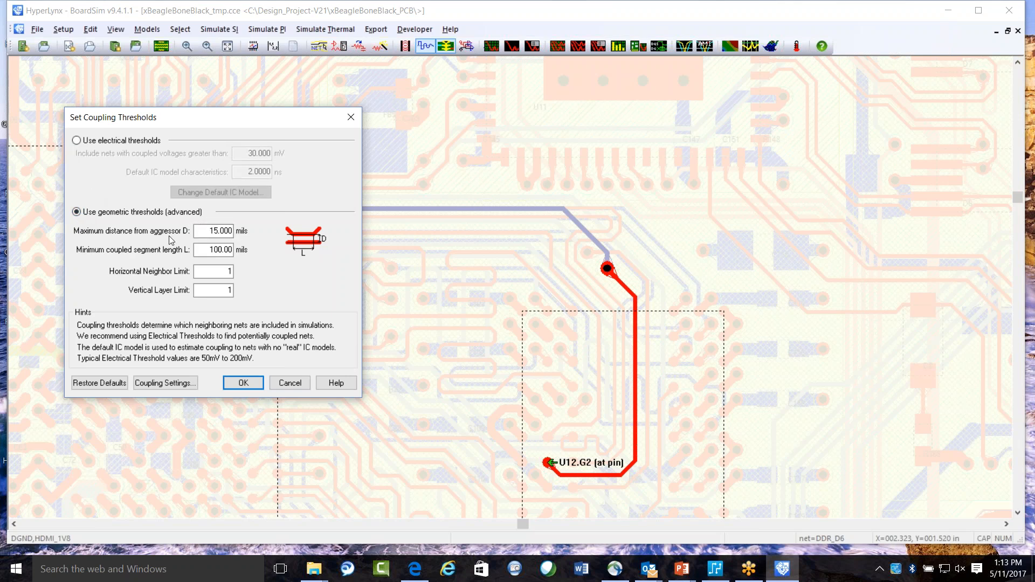
{"action": "left_click", "coordinate": [76, 141]}
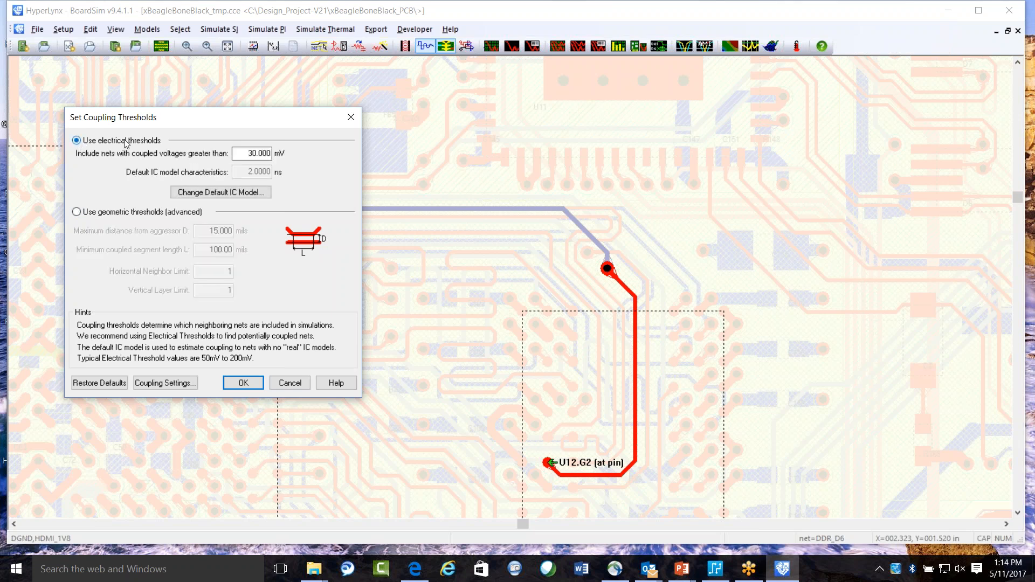
{"action": "left_click", "coordinate": [244, 383]}
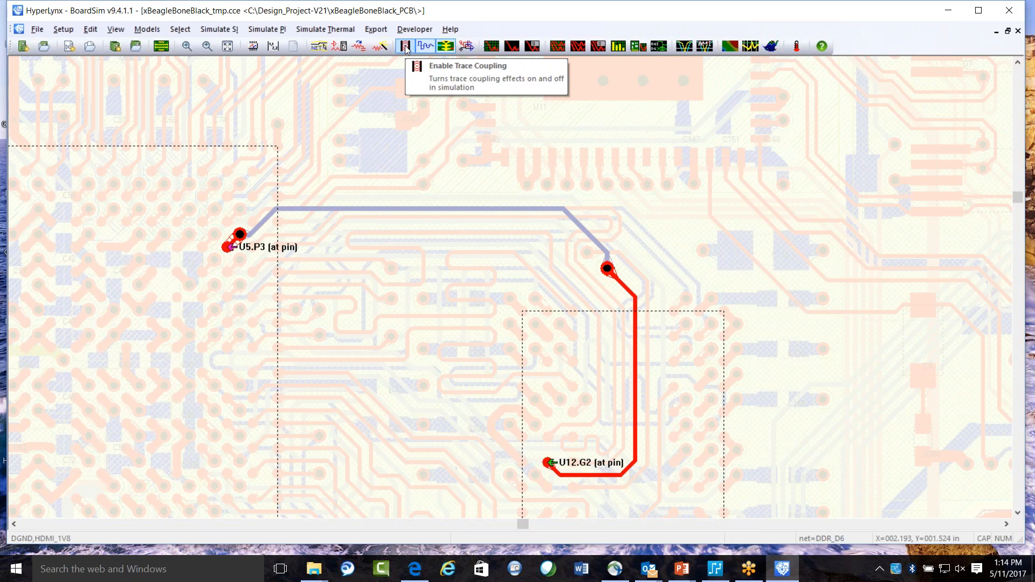
Enable trace coupling so that simulation includes the nets coupled to DDR_D6
{"action": "left_click", "coordinate": [63, 29]}
{"action": "left_click", "coordinate": [116, 143]}
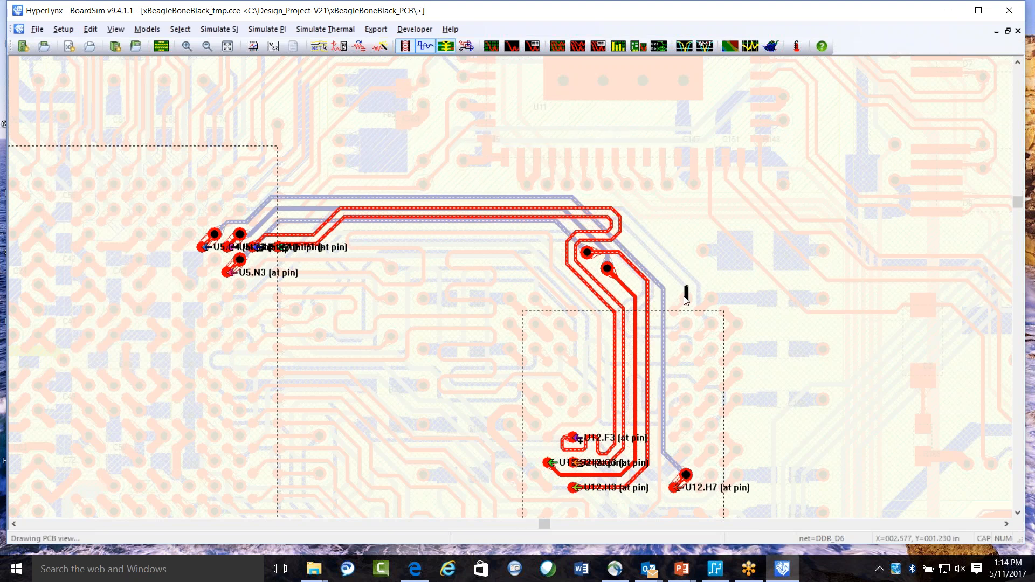
Examine the traces coupled to DDR_D6 along the whole route between U5 and U12
{"action": "scroll", "coordinate": [686, 299], "scroll_direction": "up", "scroll_amount": 1}
{"action": "scroll", "coordinate": [686, 299], "scroll_direction": "up", "scroll_amount": 1}
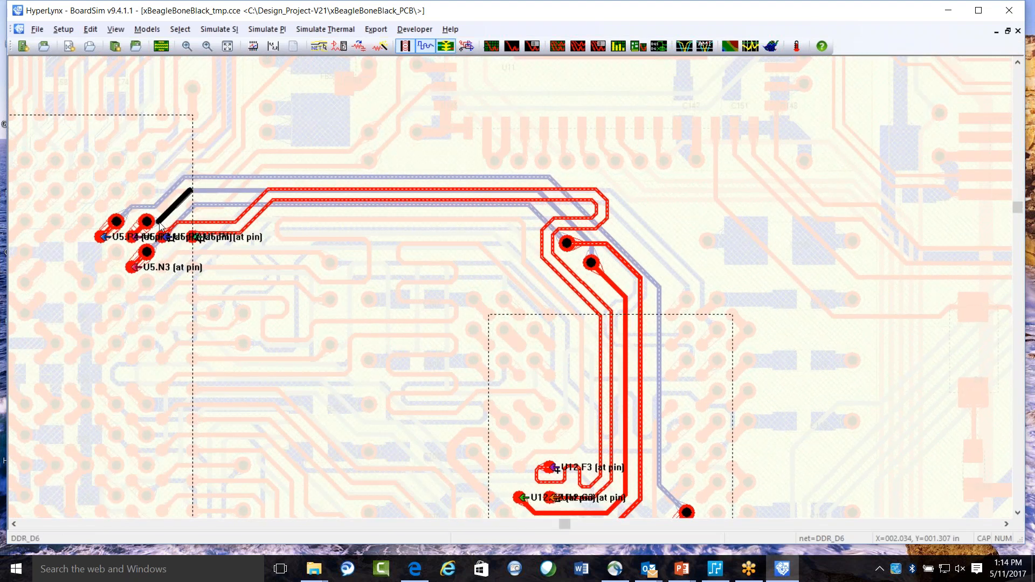
{"action": "scroll", "coordinate": [160, 227], "scroll_direction": "up", "scroll_amount": 3}
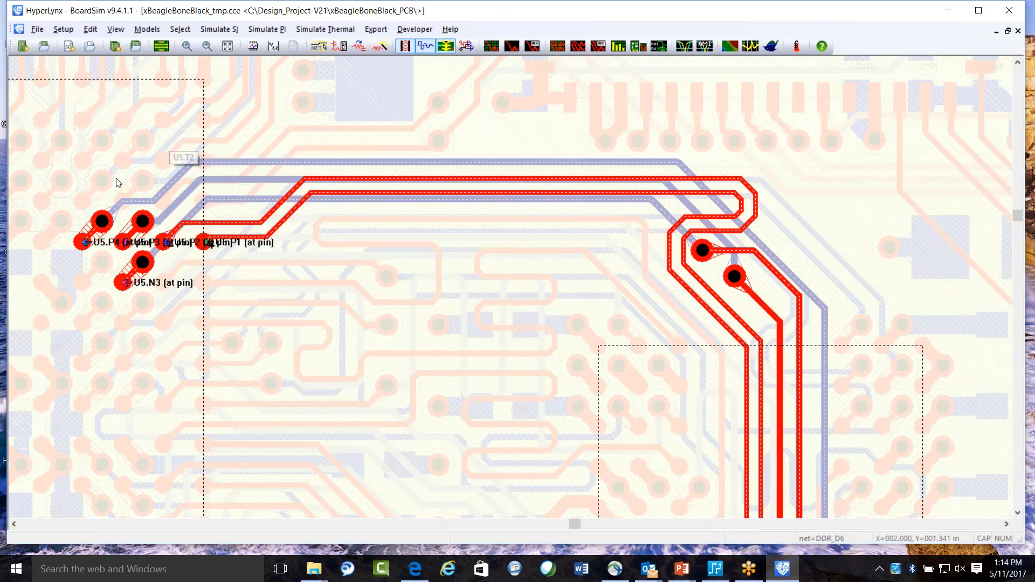
{"action": "scroll", "coordinate": [118, 183], "scroll_direction": "up", "scroll_amount": 3}
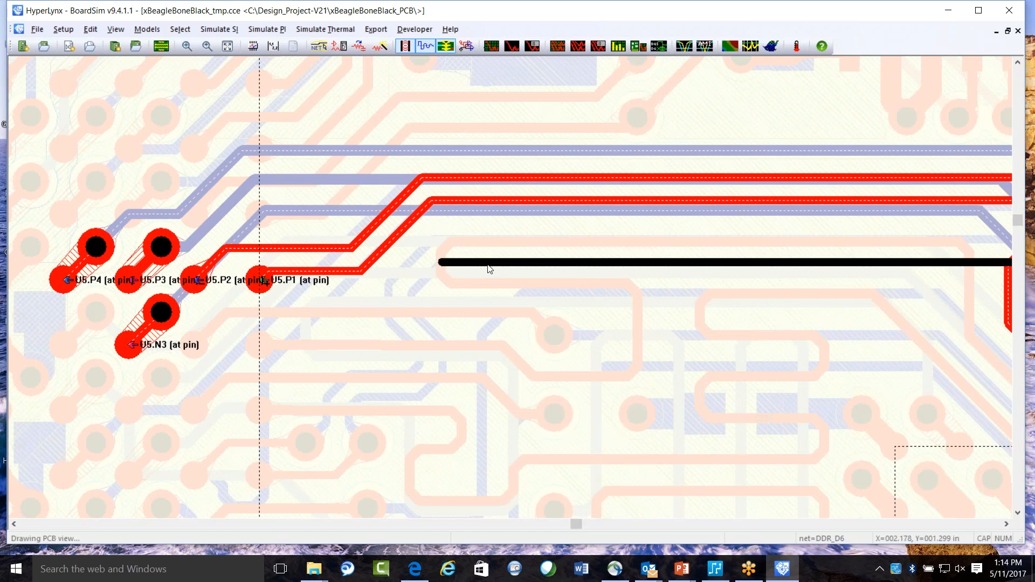
{"action": "scroll", "coordinate": [489, 271], "scroll_direction": "down", "scroll_amount": 1}
{"action": "scroll", "coordinate": [488, 269], "scroll_direction": "down", "scroll_amount": 2}
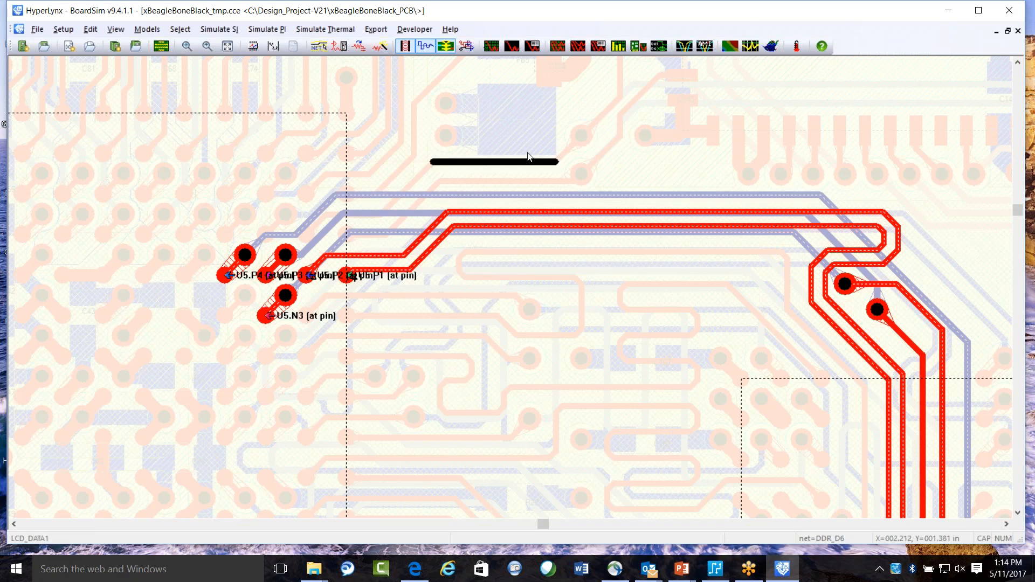
{"action": "scroll", "coordinate": [712, 343], "scroll_direction": "down", "scroll_amount": 1}
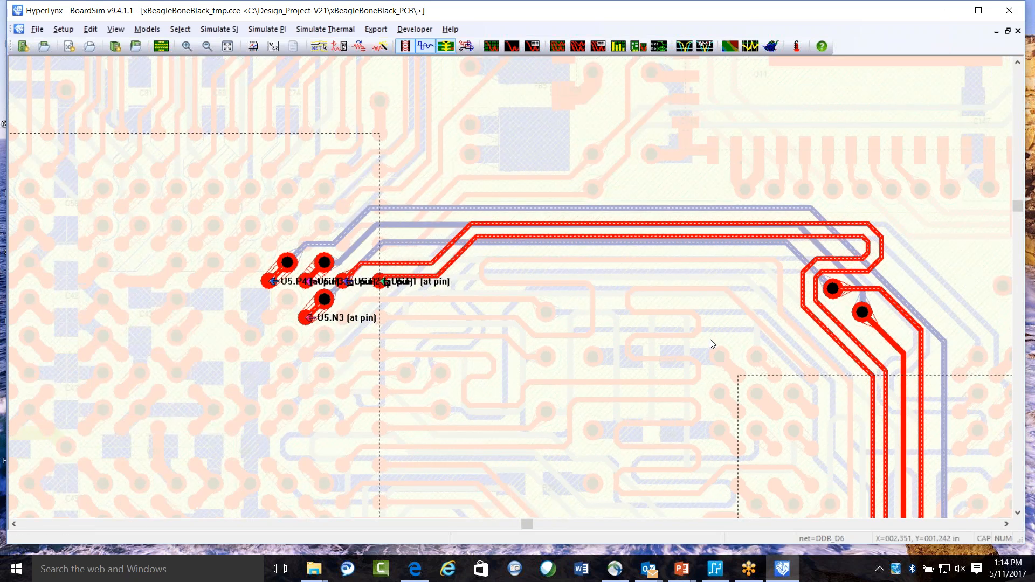
{"action": "scroll", "coordinate": [736, 346], "scroll_direction": "down", "scroll_amount": 1}
{"action": "left_click", "coordinate": [1017, 512]}
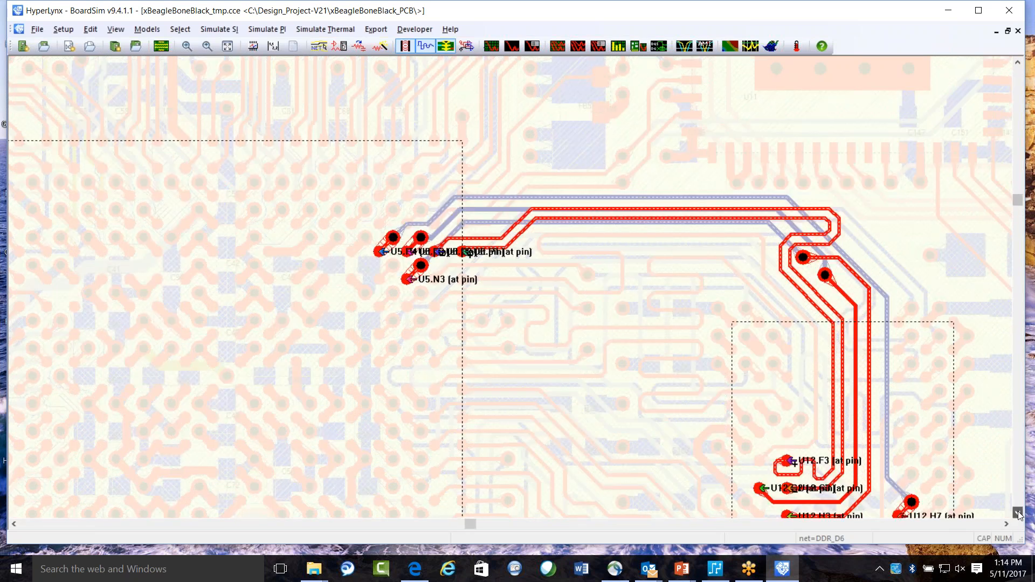
{"action": "left_click", "coordinate": [1018, 512]}
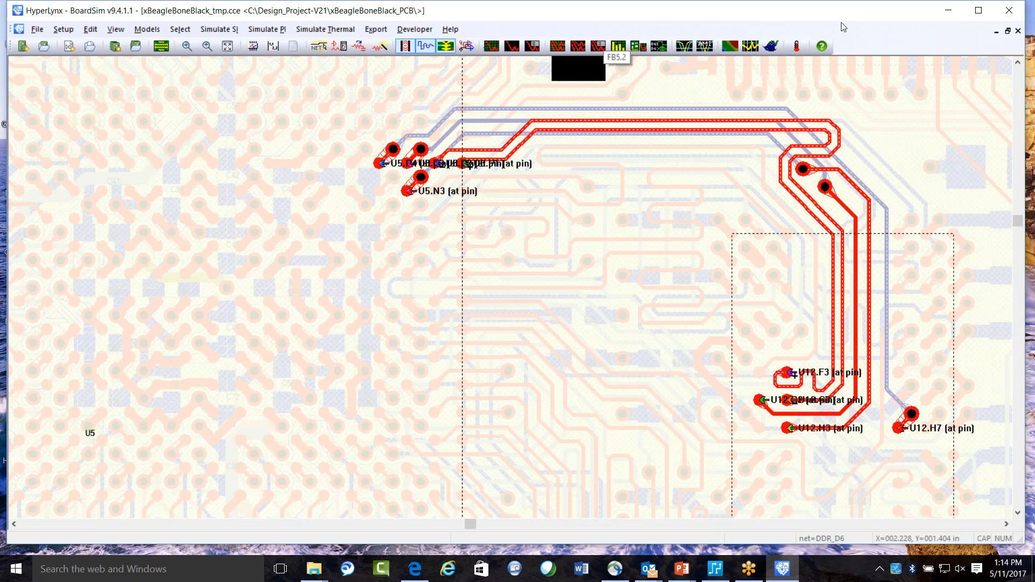
{"action": "left_click", "coordinate": [1018, 63]}
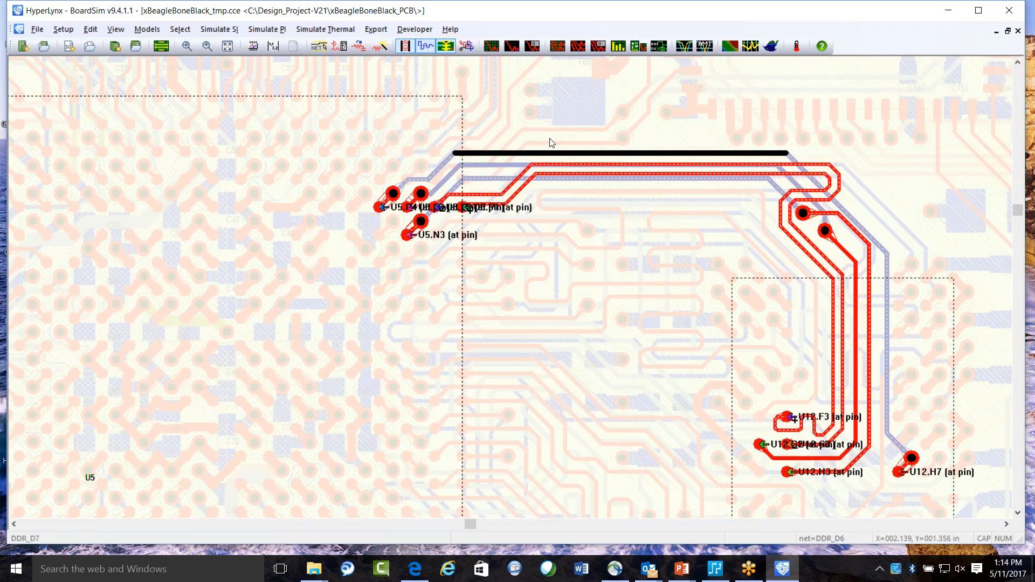
{"action": "left_click", "coordinate": [1007, 525]}
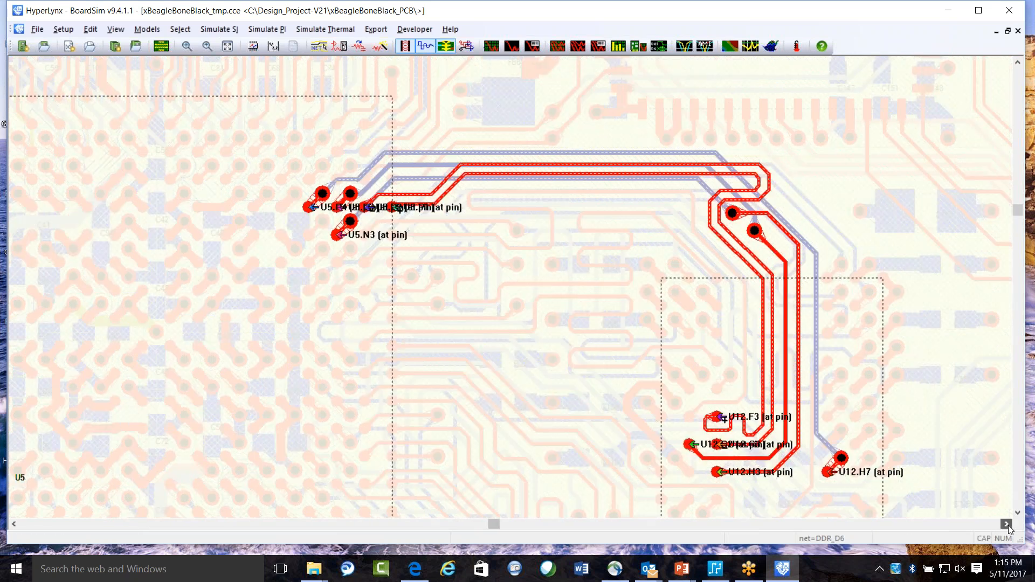
{"action": "left_click", "coordinate": [1008, 526]}
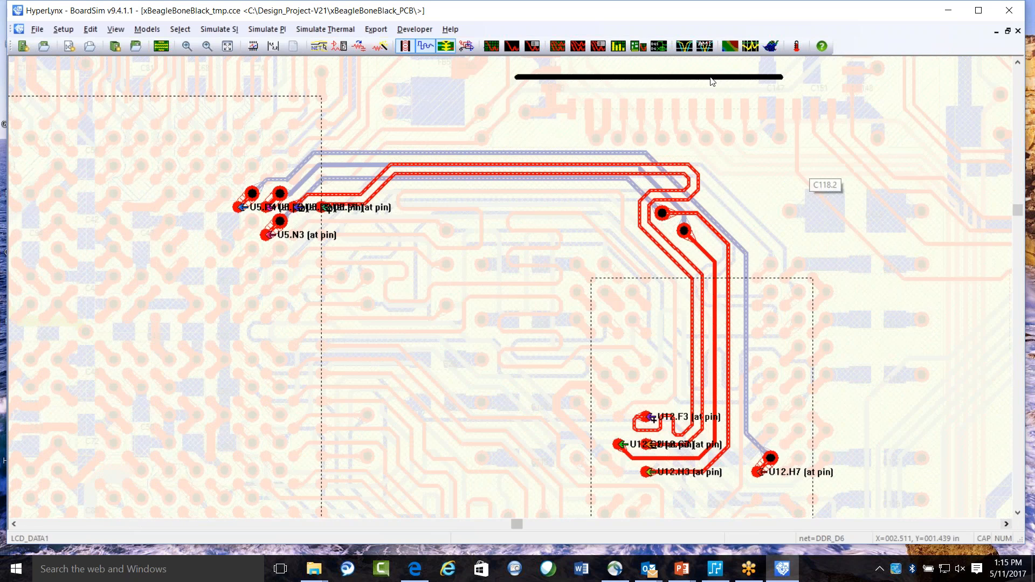
Export net DDR_D6 to a free-form schematic opened in LineSim, without coupled segments or the PDN Editor export
{"action": "left_click", "coordinate": [376, 30]}
{"action": "mouse_move", "coordinate": [398, 47]}
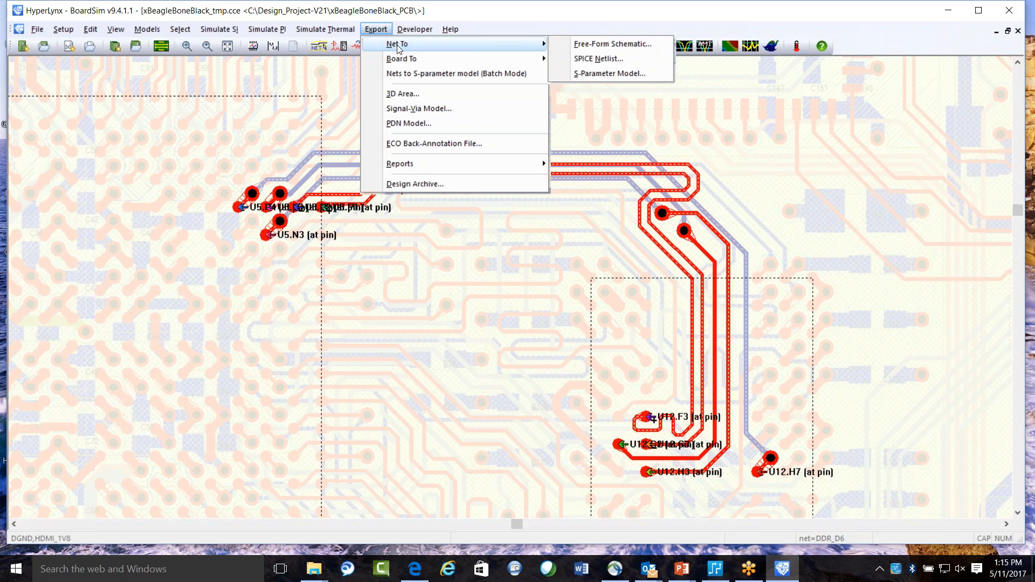
{"action": "left_click", "coordinate": [609, 44]}
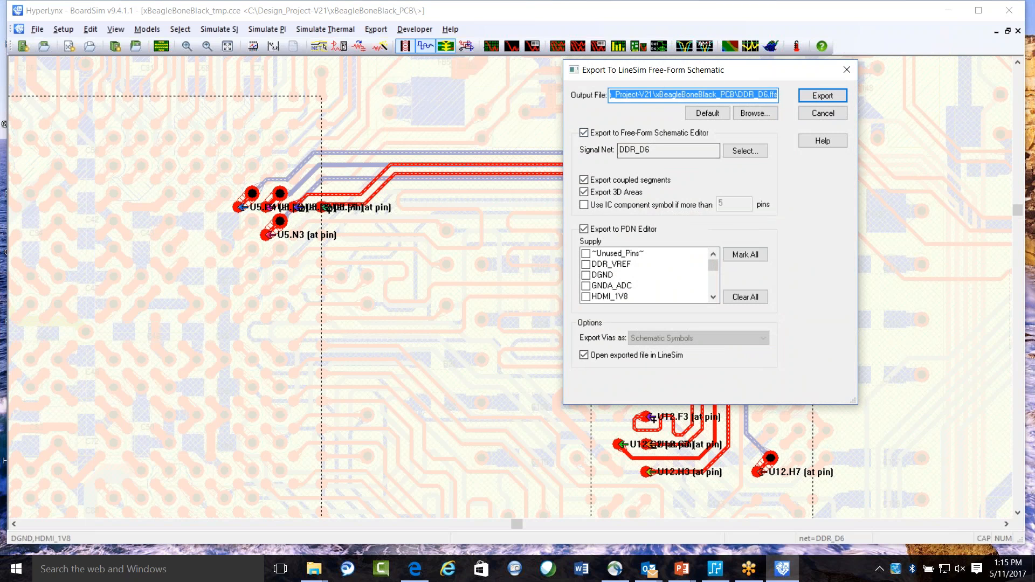
{"action": "left_click", "coordinate": [584, 230]}
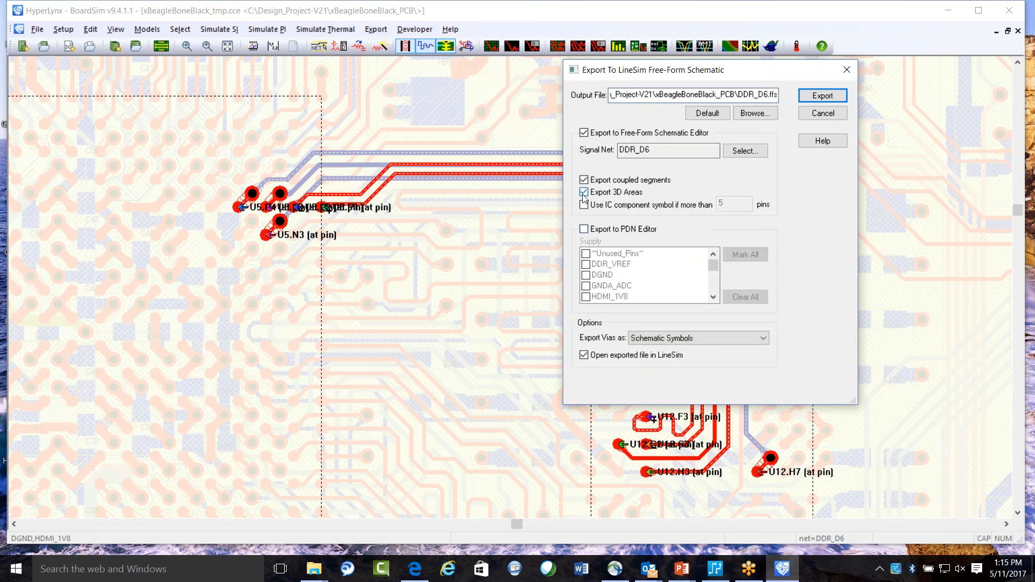
{"action": "left_click", "coordinate": [584, 182]}
{"action": "left_click", "coordinate": [823, 95]}
{"action": "left_click", "coordinate": [782, 272]}
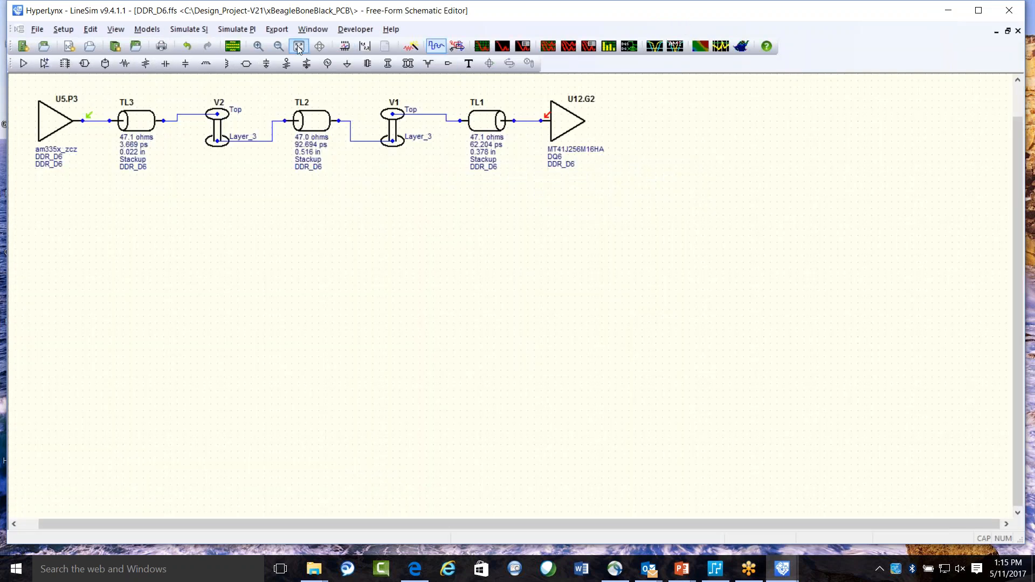
Inspect the exported DDR_D6 schematic and view the cross-section of via V2 in the Via Visualizer
{"action": "left_click", "coordinate": [299, 47]}
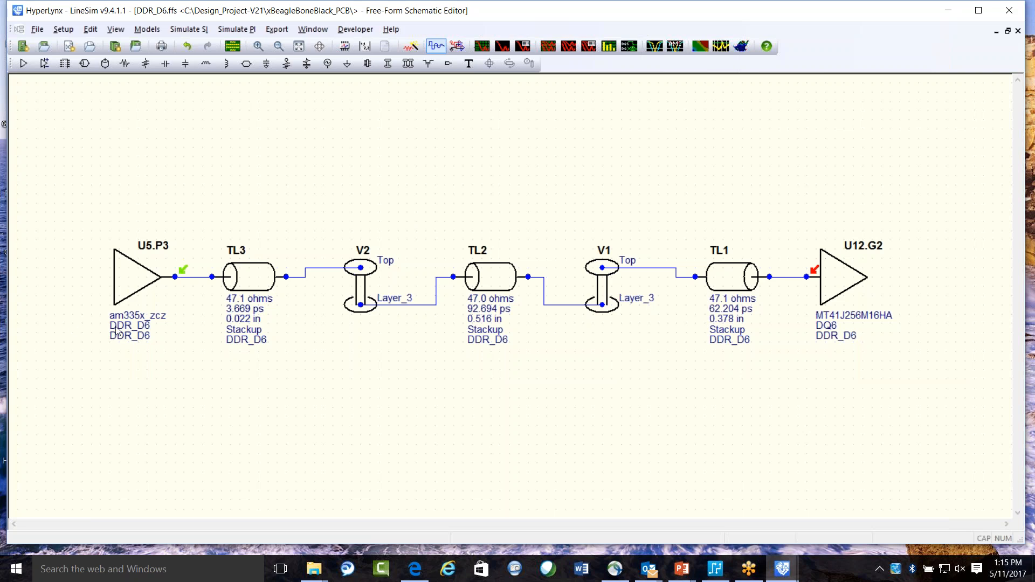
{"action": "scroll", "coordinate": [125, 325], "scroll_direction": "up", "scroll_amount": 1}
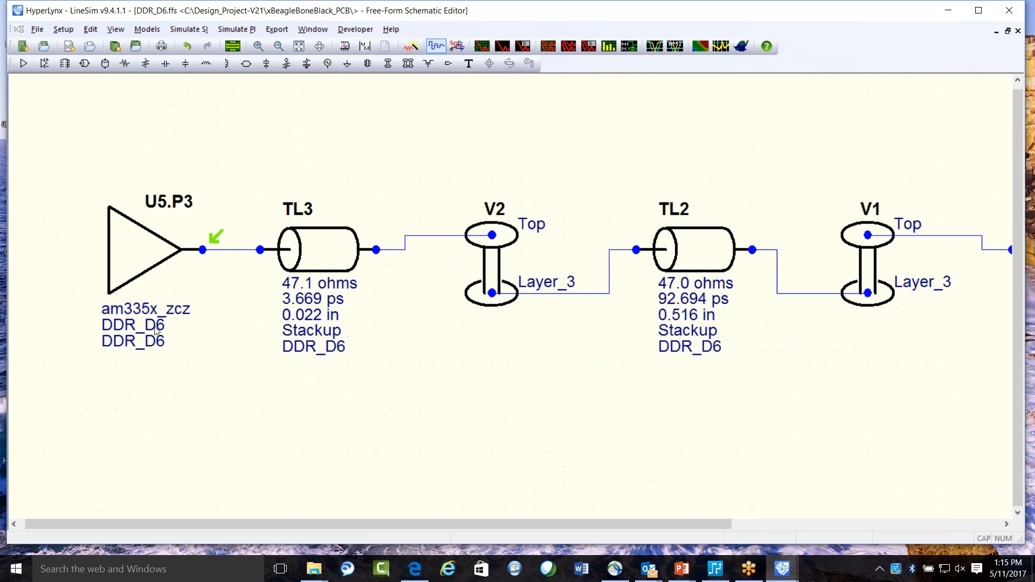
{"action": "scroll", "coordinate": [197, 309], "scroll_direction": "down", "scroll_amount": 1}
{"action": "scroll", "coordinate": [582, 281], "scroll_direction": "down", "scroll_amount": 2}
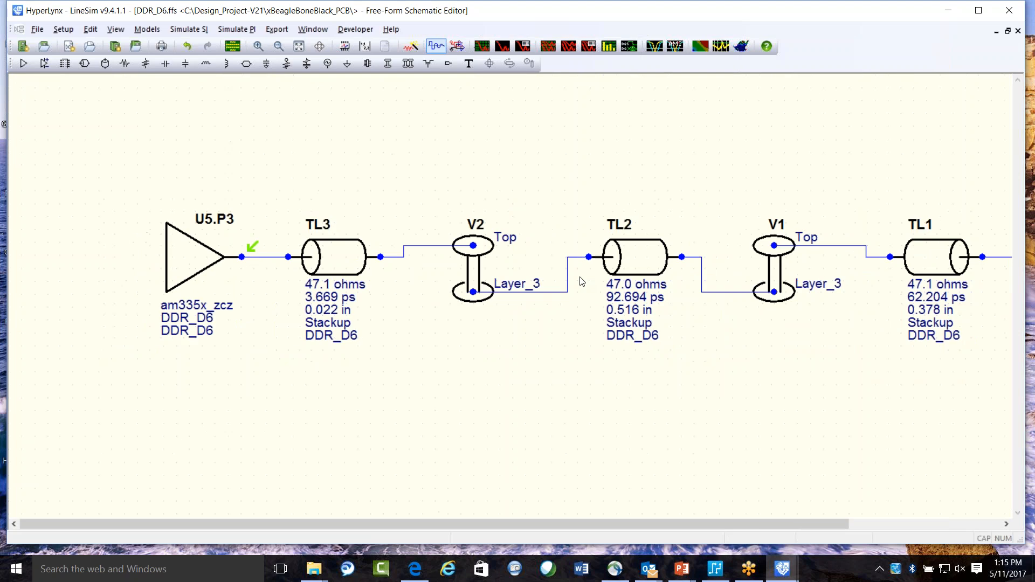
{"action": "scroll", "coordinate": [556, 275], "scroll_direction": "up", "scroll_amount": 2}
{"action": "double_click", "coordinate": [486, 248]}
{"action": "left_click", "coordinate": [626, 256]}
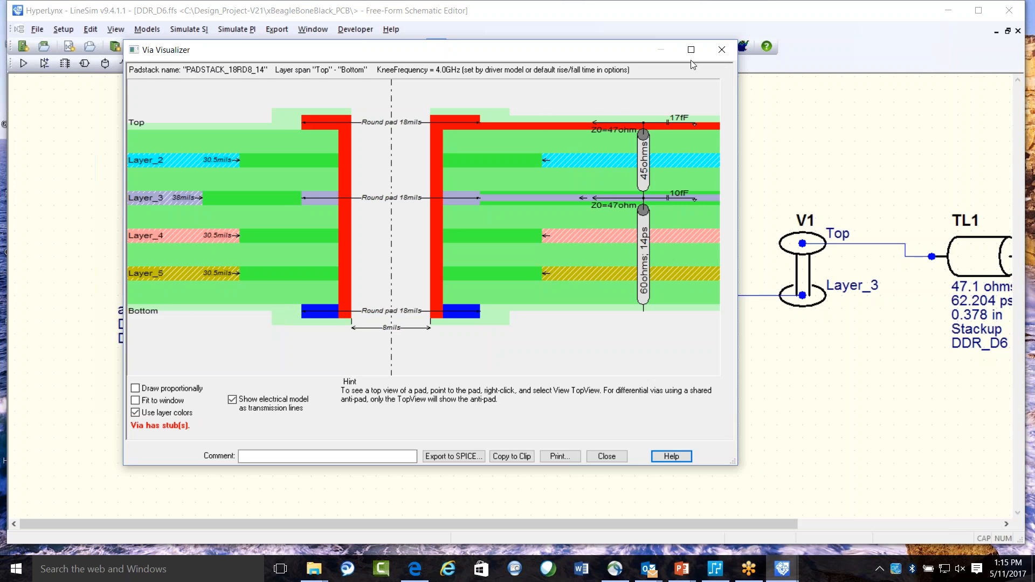
{"action": "left_click", "coordinate": [722, 50]}
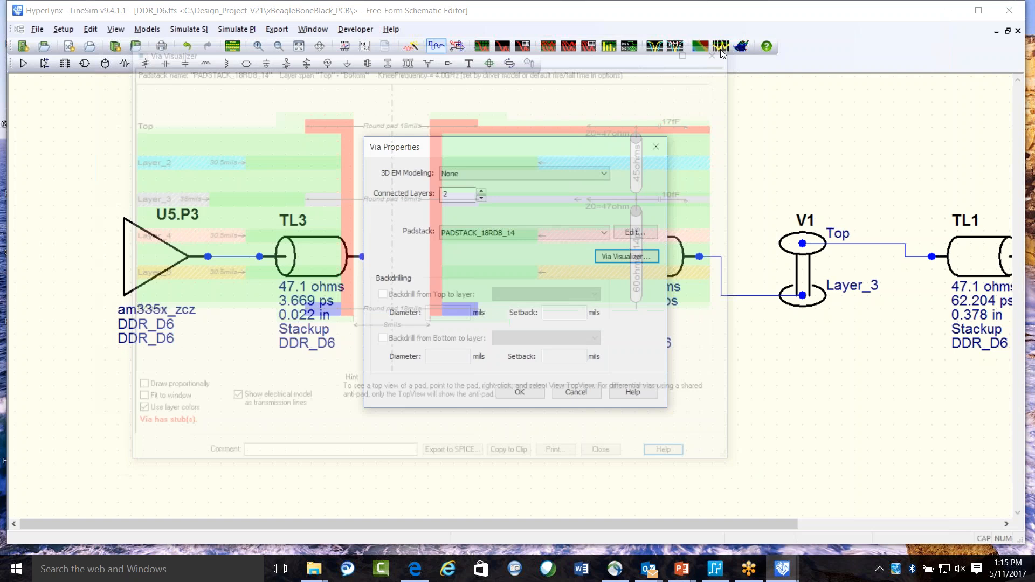
Cancel the via properties, then open the Digital Oscilloscope for the DDR_D6 schematic and close it without simulating
{"action": "left_click", "coordinate": [576, 392]}
{"action": "scroll", "coordinate": [751, 324], "scroll_direction": "down", "scroll_amount": 2}
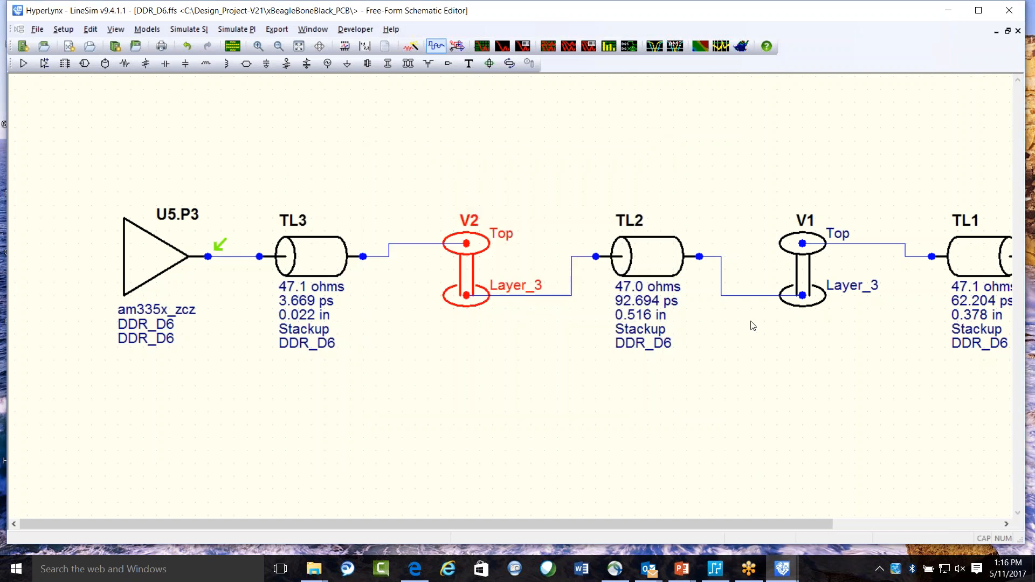
{"action": "left_click", "coordinate": [481, 47]}
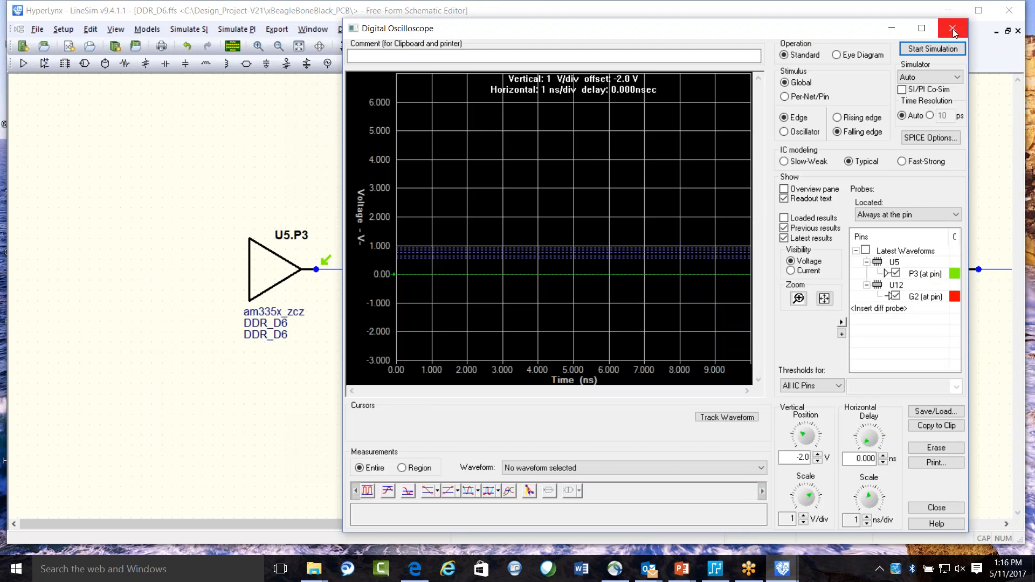
{"action": "left_click", "coordinate": [952, 36]}
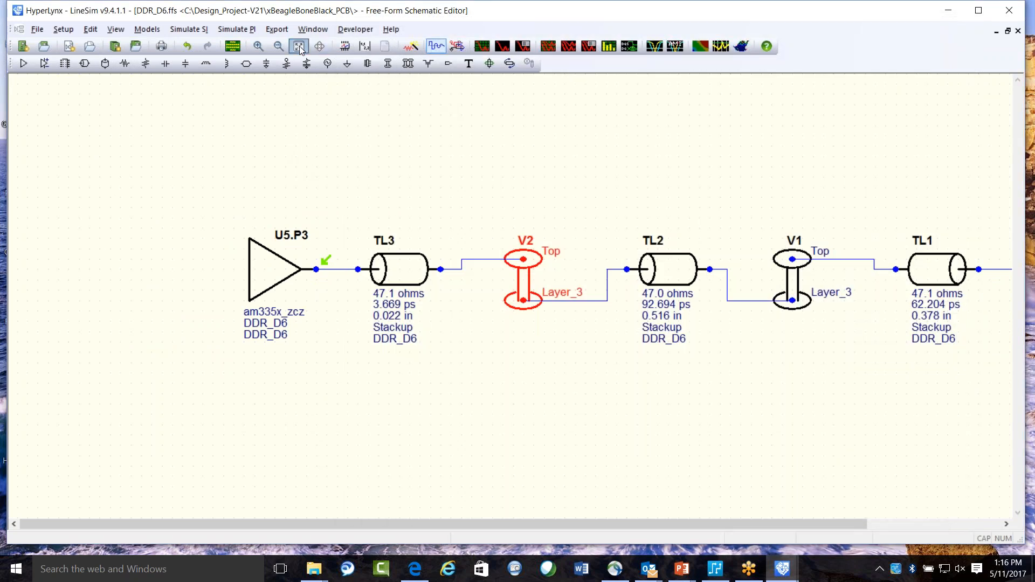
Fit the whole DDR_D6 schematic in view and move transmission line TL2 below the row of components
{"action": "left_click", "coordinate": [300, 47]}
{"action": "left_click", "coordinate": [353, 185]}
{"action": "left_click_drag", "start_coordinate": [493, 286], "coordinate": [496, 339]}
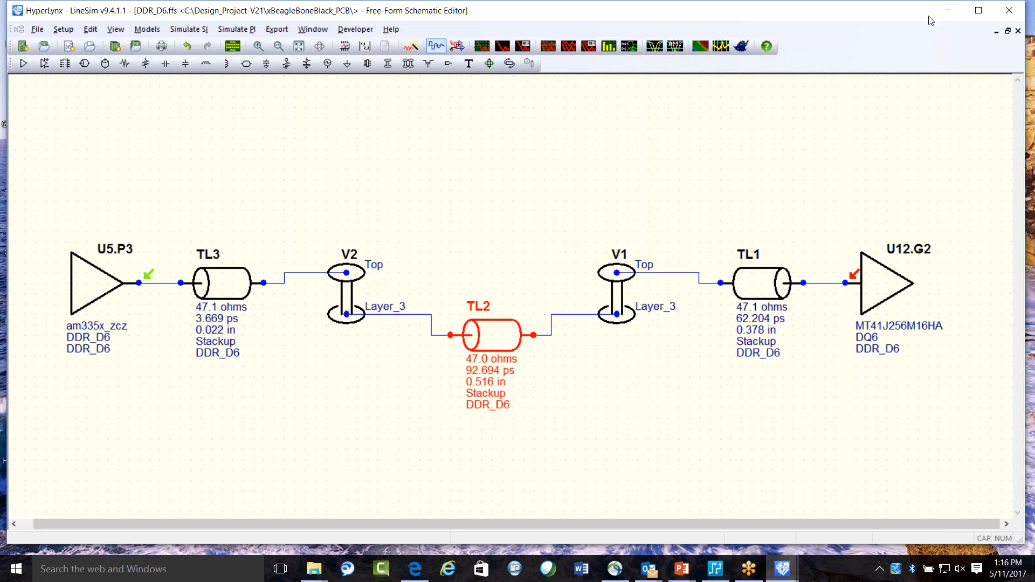
Close the schematic without saving and export net DDR_D6 again as a free-form schematic with coupled segments, opened in LineSim
{"action": "left_click", "coordinate": [1009, 12]}
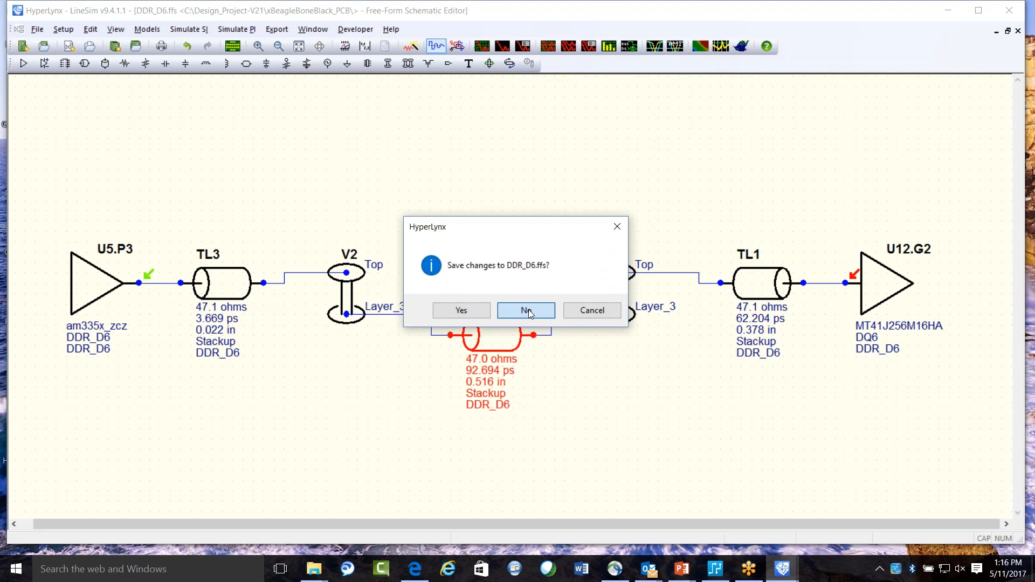
{"action": "left_click", "coordinate": [526, 310]}
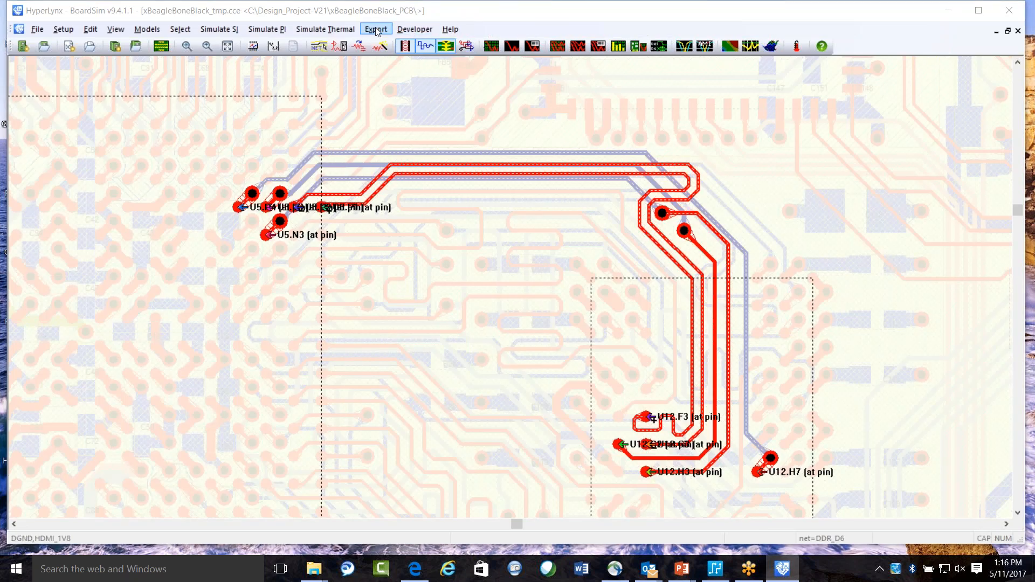
{"action": "left_click", "coordinate": [414, 29]}
{"action": "mouse_move", "coordinate": [376, 29]}
{"action": "mouse_move", "coordinate": [514, 44]}
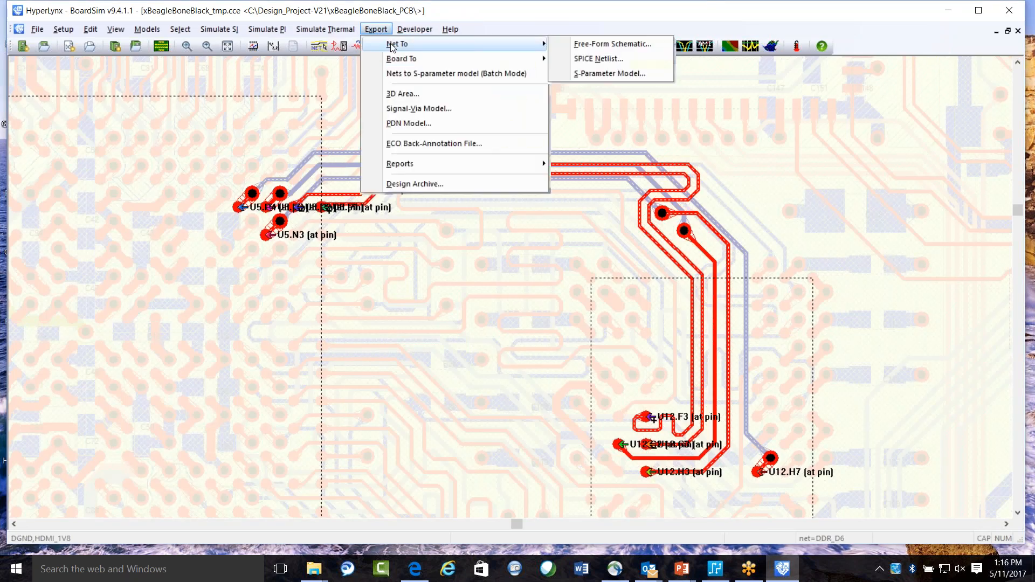
{"action": "left_click", "coordinate": [609, 44]}
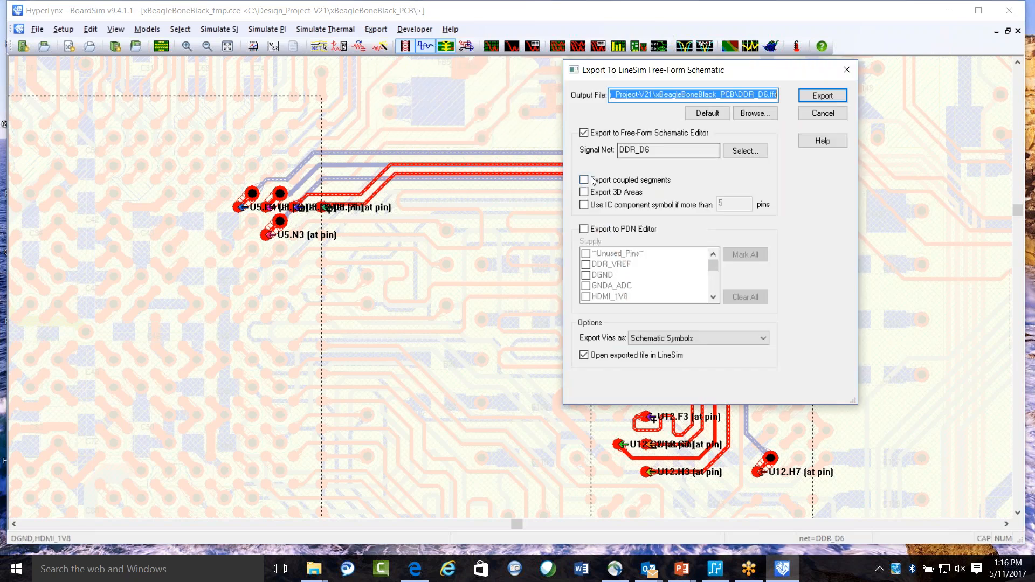
{"action": "left_click", "coordinate": [822, 95]}
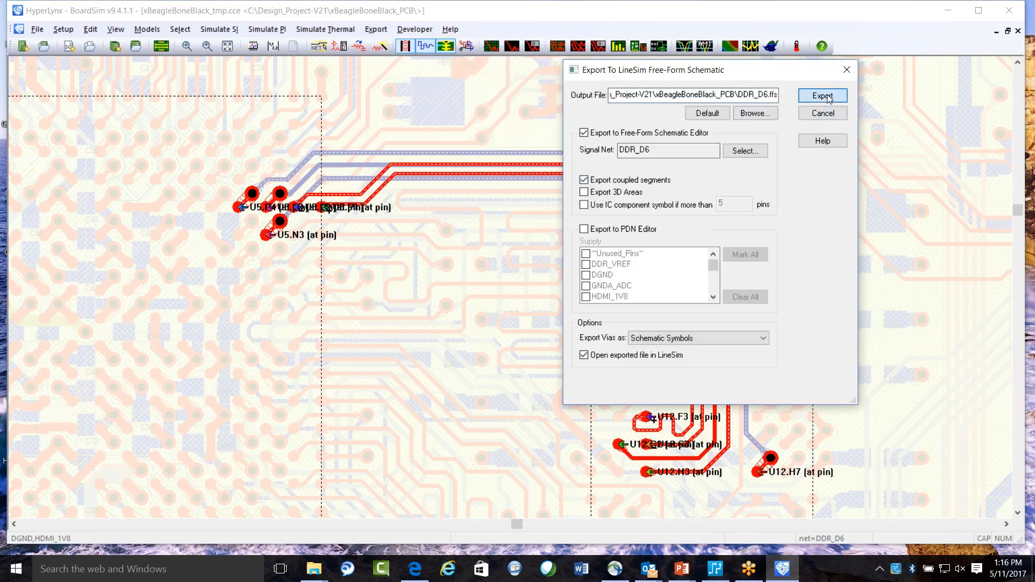
{"action": "left_click", "coordinate": [787, 272]}
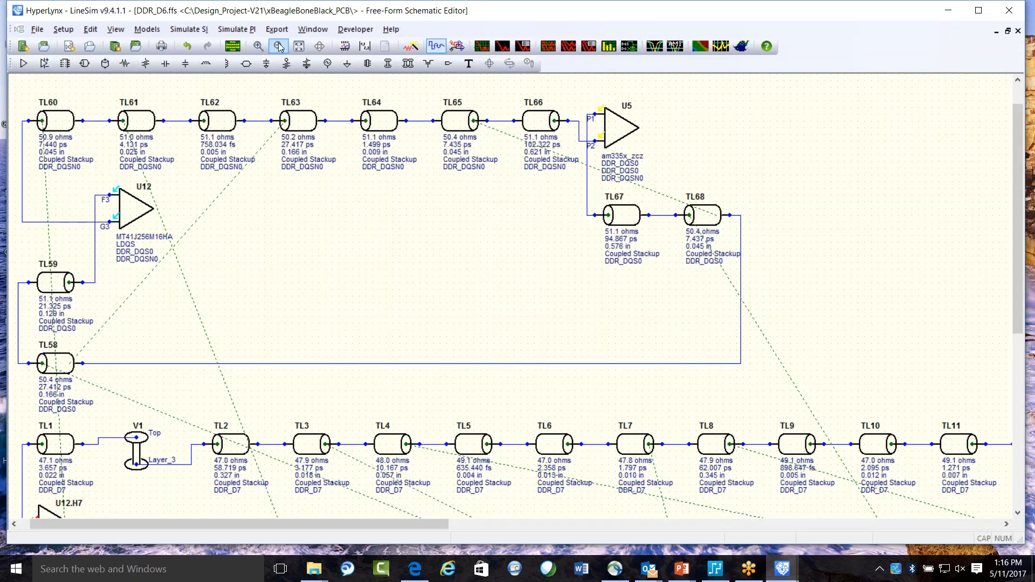
Set the buffer of driver U12.H3 on net DDR_D4 to Output in its model assignment
{"action": "left_click", "coordinate": [279, 46]}
{"action": "left_click_drag", "start_coordinate": [52, 524], "coordinate": [44, 524]}
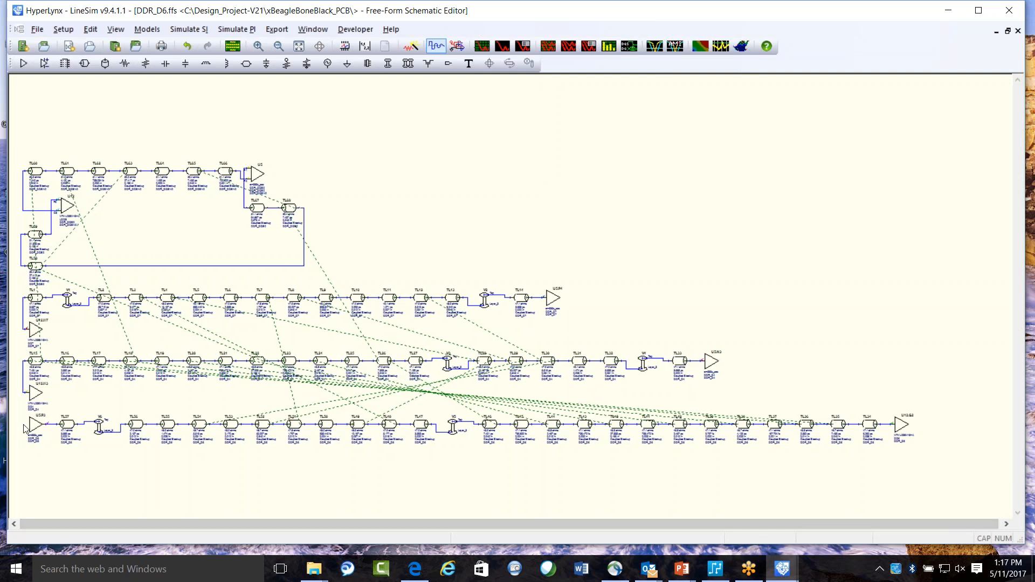
{"action": "scroll", "coordinate": [24, 429], "scroll_direction": "up", "scroll_amount": 1}
{"action": "scroll", "coordinate": [24, 429], "scroll_direction": "up", "scroll_amount": 5}
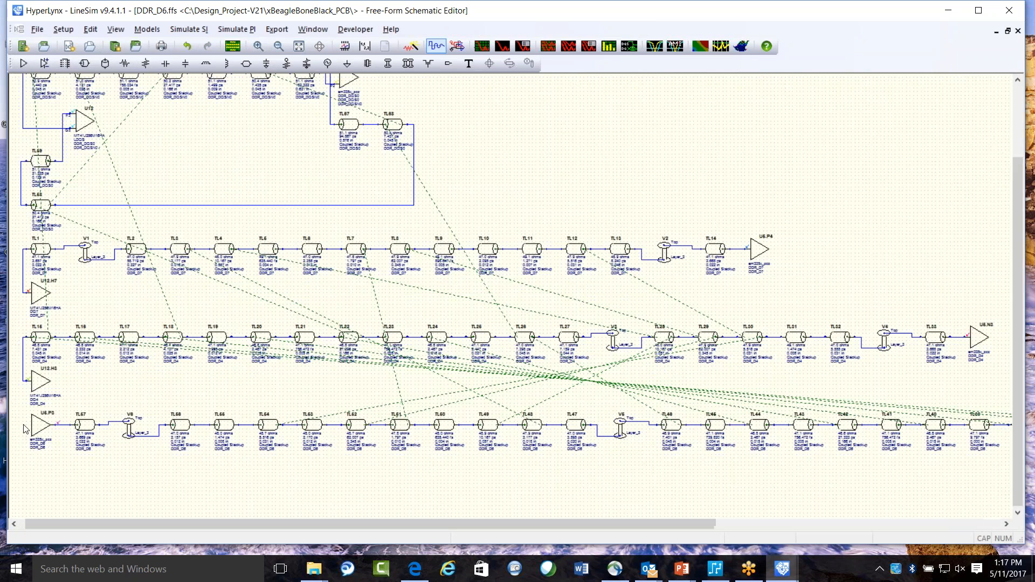
{"action": "scroll", "coordinate": [39, 467], "scroll_direction": "up", "scroll_amount": 2}
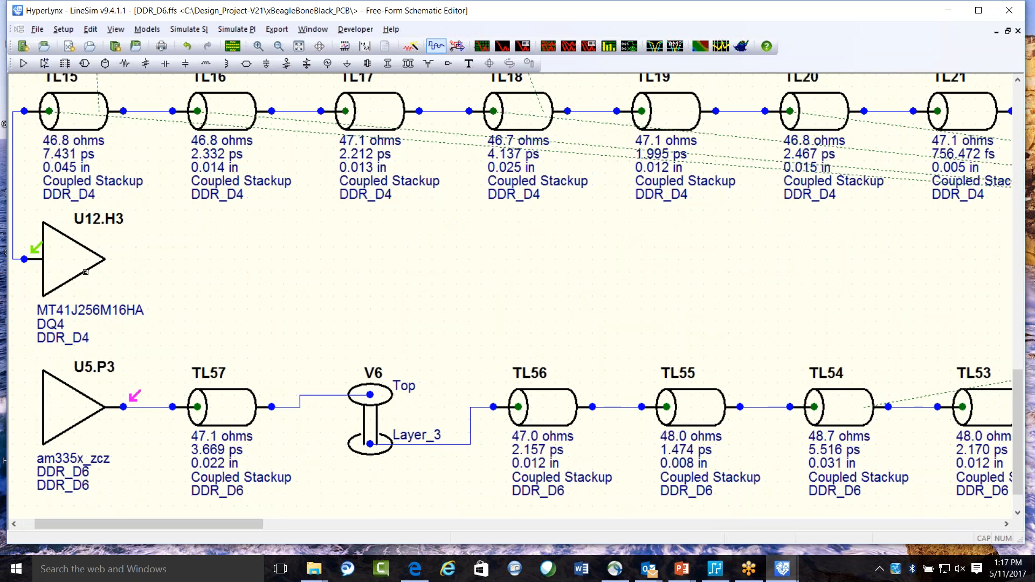
{"action": "left_click_drag", "start_coordinate": [72, 520], "coordinate": [58, 519]}
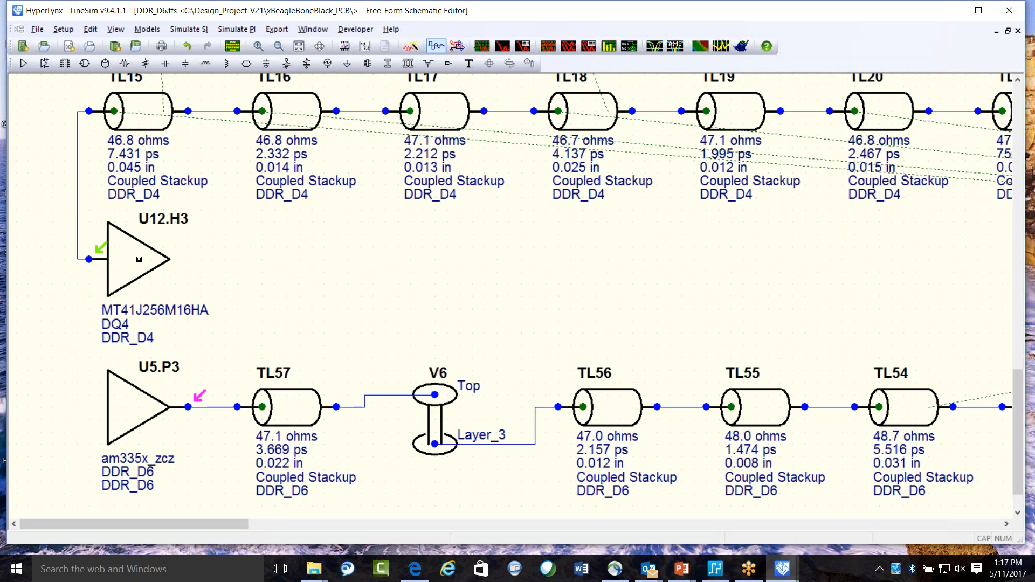
{"action": "left_click", "coordinate": [129, 265]}
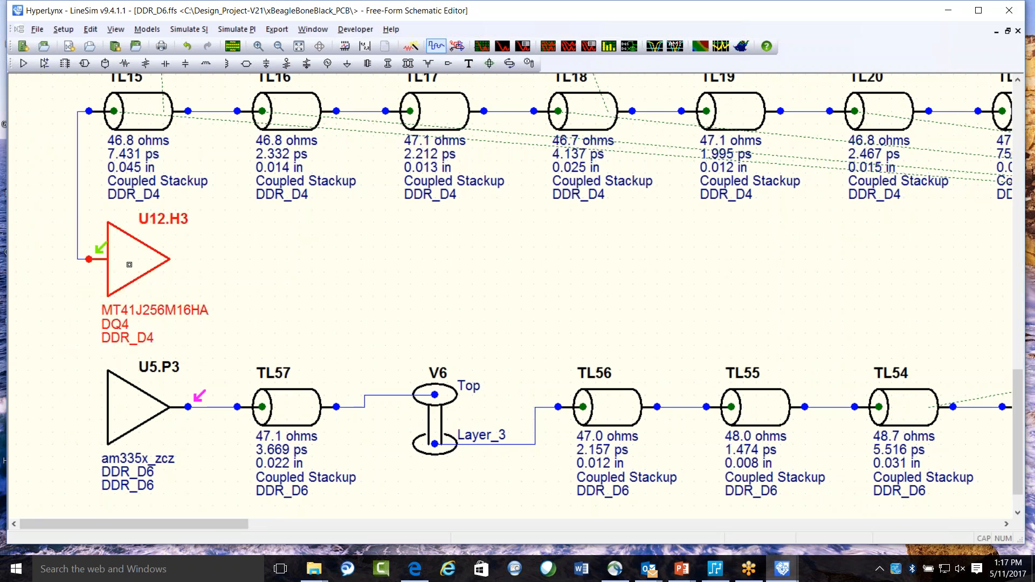
{"action": "double_click", "coordinate": [130, 265]}
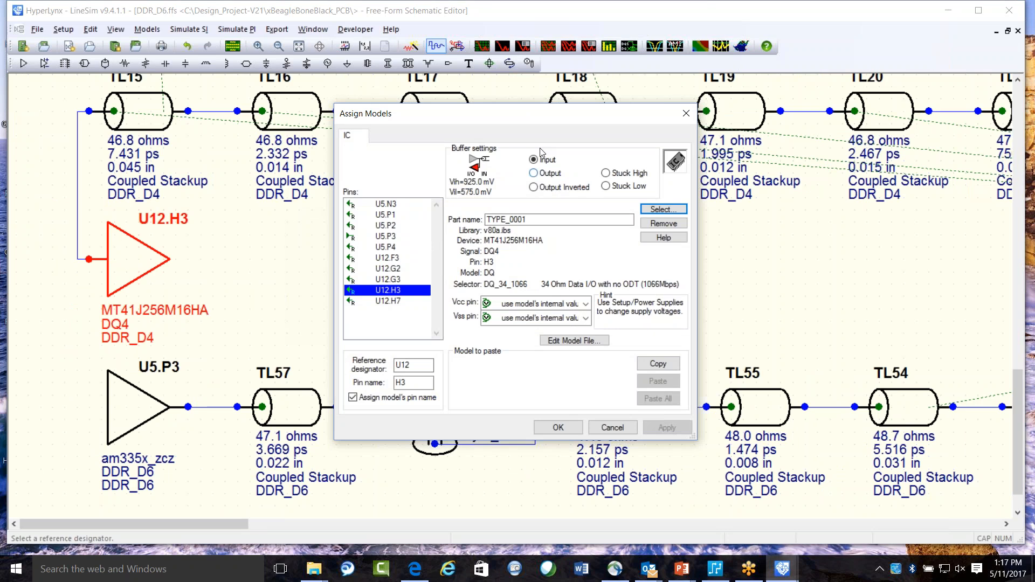
{"action": "left_click", "coordinate": [535, 175]}
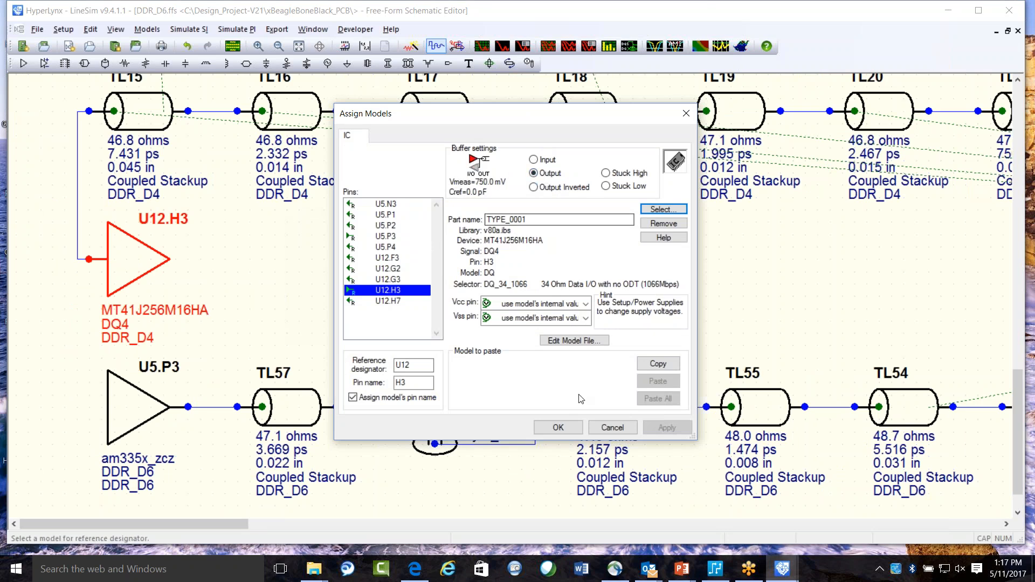
{"action": "left_click", "coordinate": [558, 427]}
Move the U12.H3 symbol to the left of TL15, in line with the DDR_D4 segments
{"action": "left_click_drag", "start_coordinate": [158, 258], "coordinate": [10, 111]}
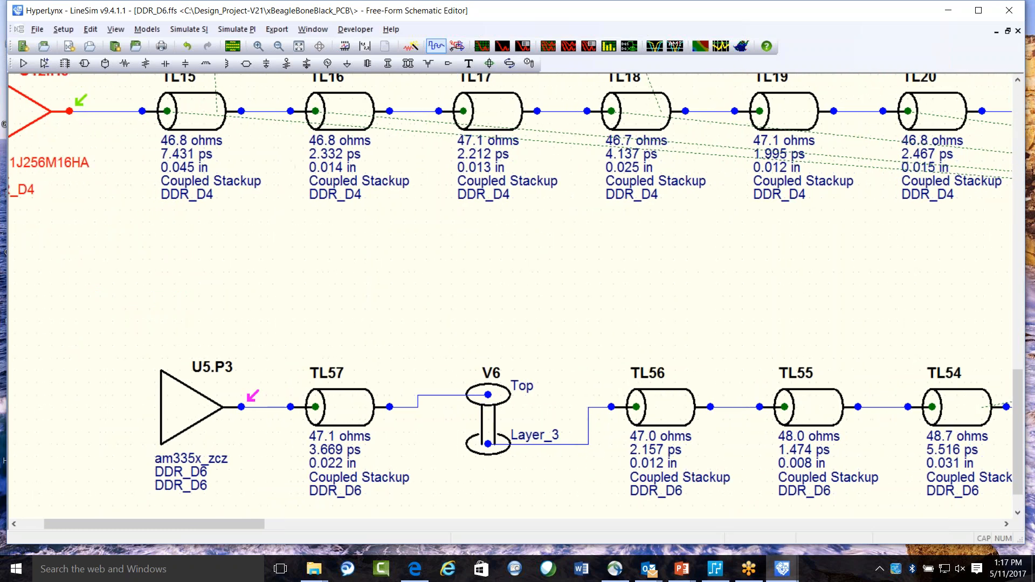
{"action": "left_click", "coordinate": [119, 227]}
{"action": "scroll", "coordinate": [119, 227], "scroll_direction": "down", "scroll_amount": 3}
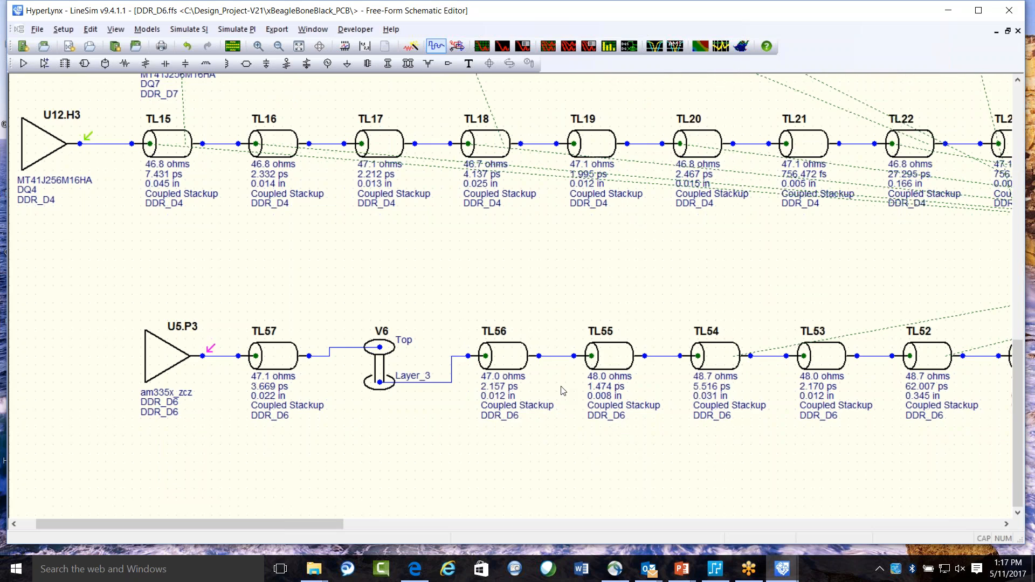
Examine the coupling links between the transmission-line segments of nets DDR_D4, DDR_D6 and DDR_D7
{"action": "scroll", "coordinate": [563, 391], "scroll_direction": "down", "scroll_amount": 3}
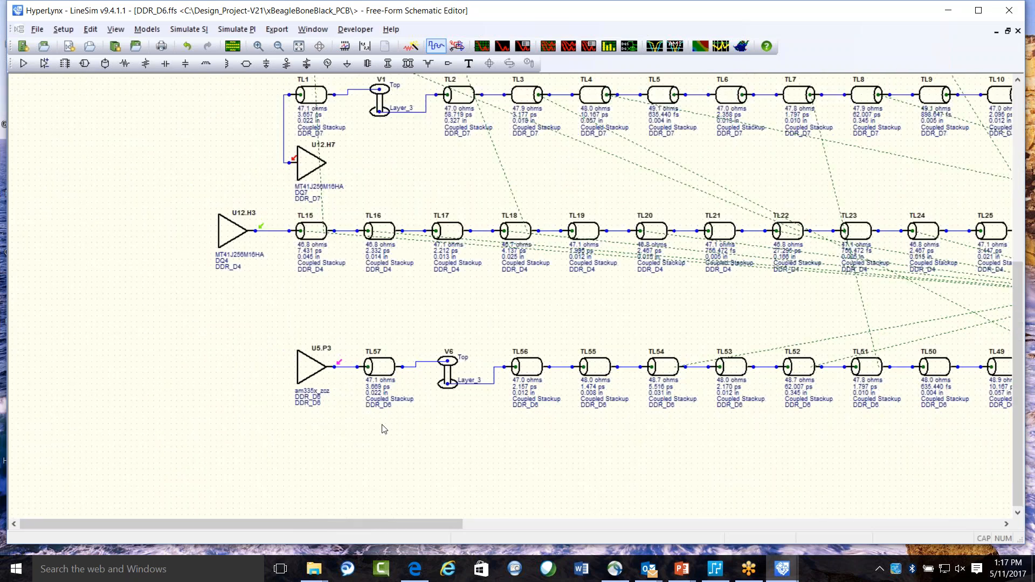
{"action": "left_click_drag", "start_coordinate": [446, 522], "coordinate": [578, 520]}
{"action": "scroll", "coordinate": [619, 430], "scroll_direction": "down", "scroll_amount": 2}
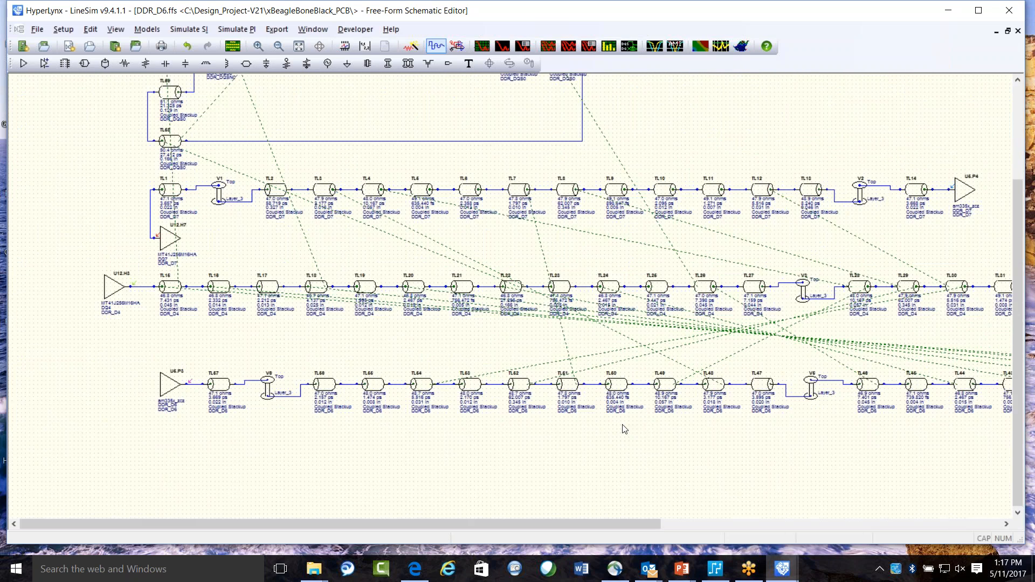
{"action": "scroll", "coordinate": [616, 432], "scroll_direction": "down", "scroll_amount": 1}
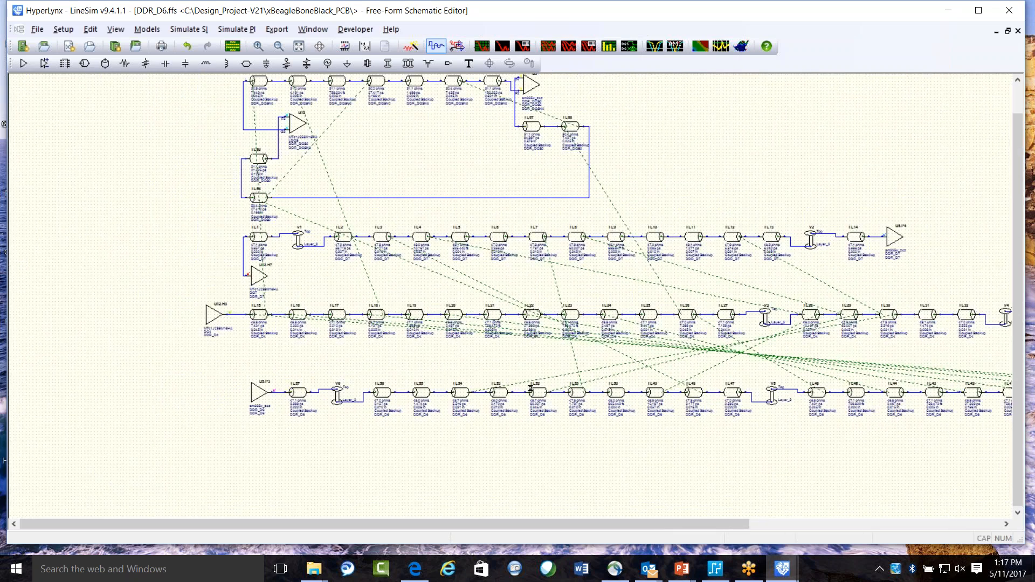
{"action": "scroll", "coordinate": [501, 422], "scroll_direction": "up", "scroll_amount": 1}
{"action": "scroll", "coordinate": [501, 422], "scroll_direction": "up", "scroll_amount": 1}
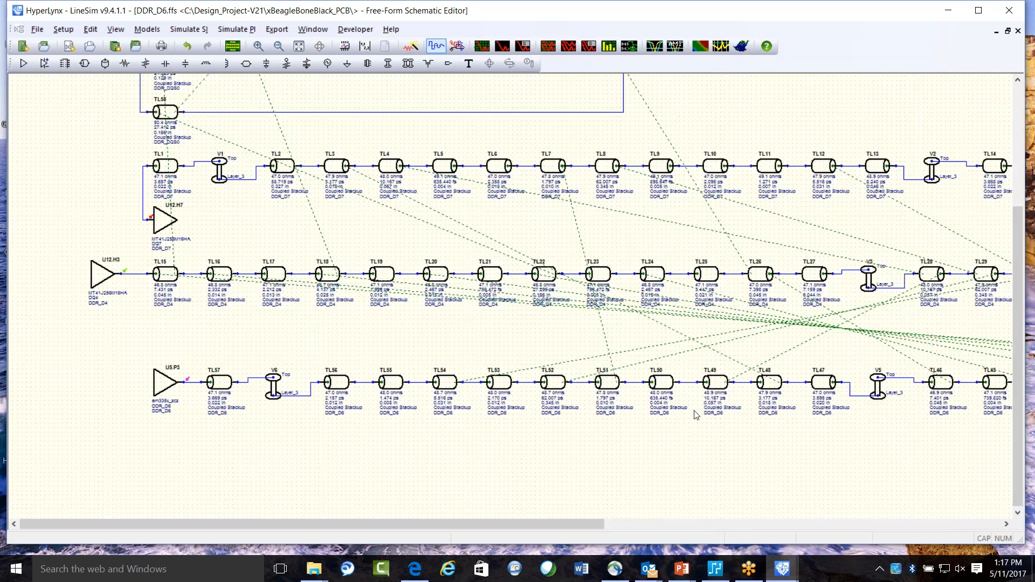
{"action": "scroll", "coordinate": [929, 318], "scroll_direction": "up", "scroll_amount": 1}
{"action": "scroll", "coordinate": [751, 369], "scroll_direction": "up", "scroll_amount": 1}
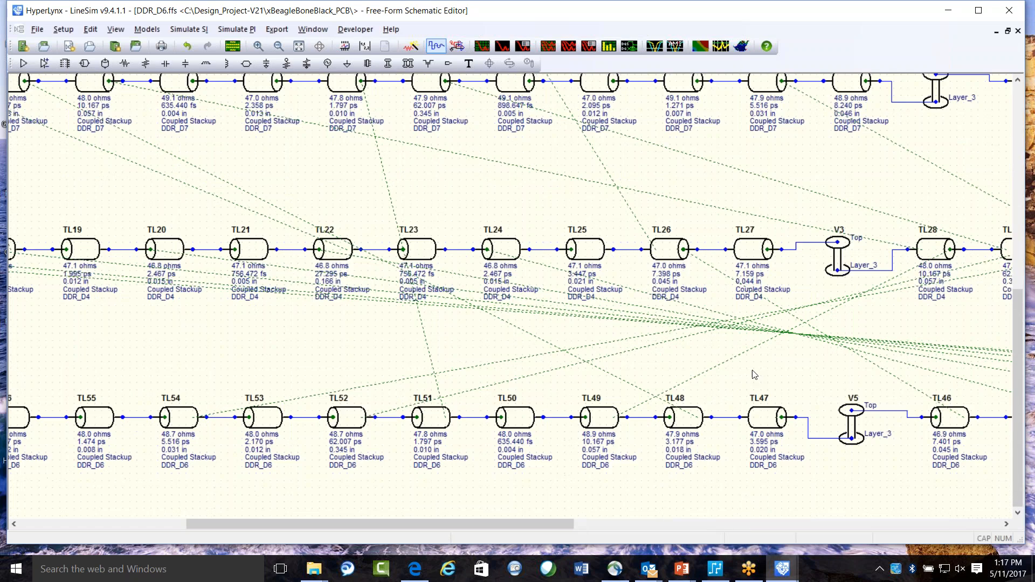
{"action": "scroll", "coordinate": [642, 393], "scroll_direction": "up", "scroll_amount": 2}
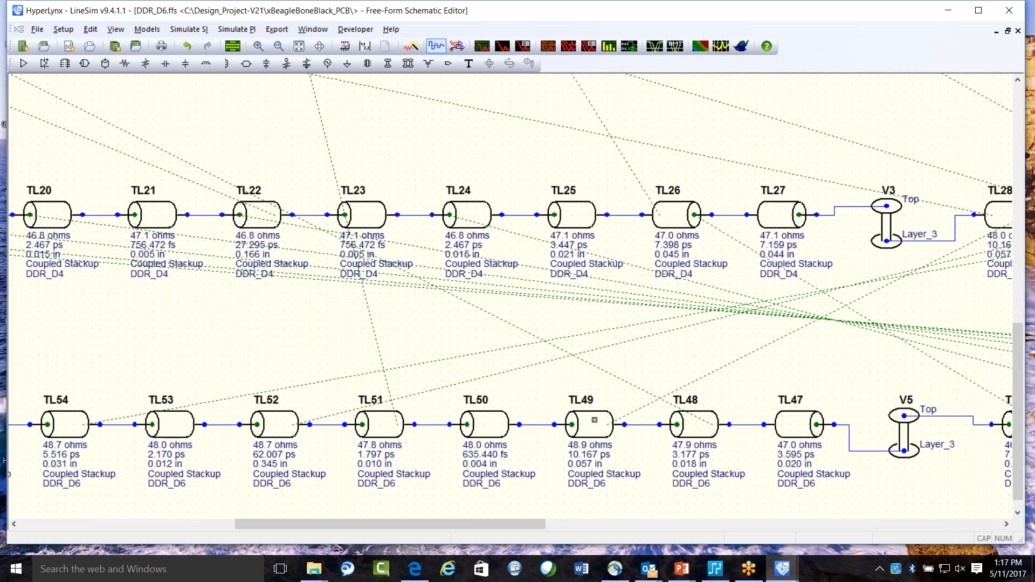
Inspect the coupling region of TL49 with TL28 and TL4 in the transmission line editor, then close it unchanged
{"action": "double_click", "coordinate": [595, 422]}
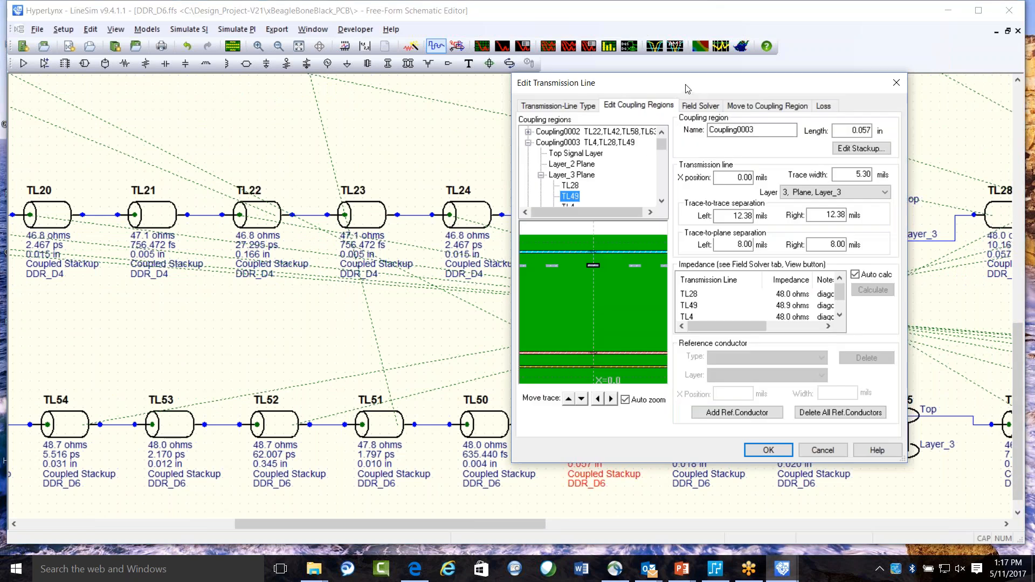
{"action": "left_click_drag", "start_coordinate": [670, 87], "coordinate": [504, 87]}
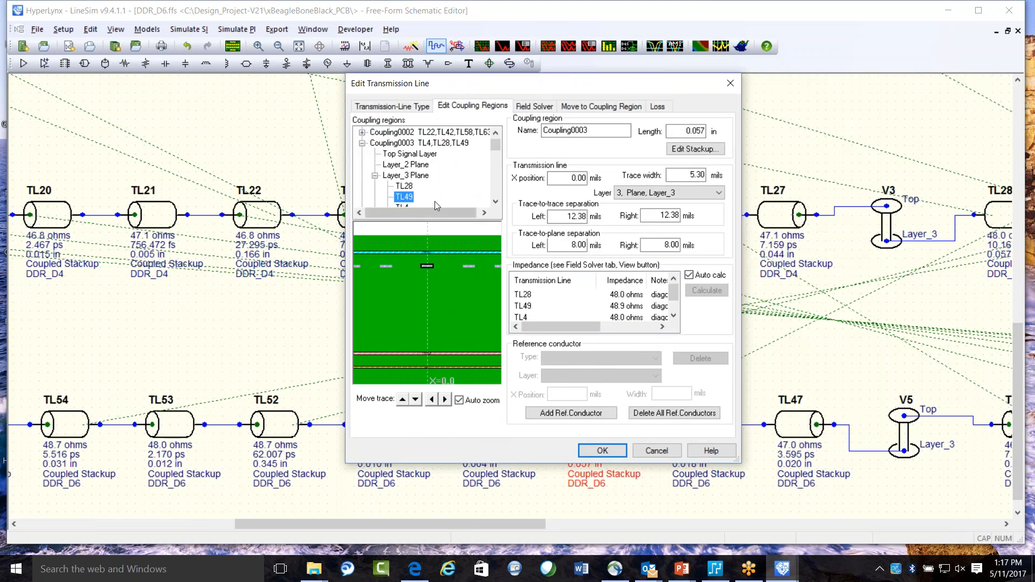
{"action": "left_click", "coordinate": [495, 201]}
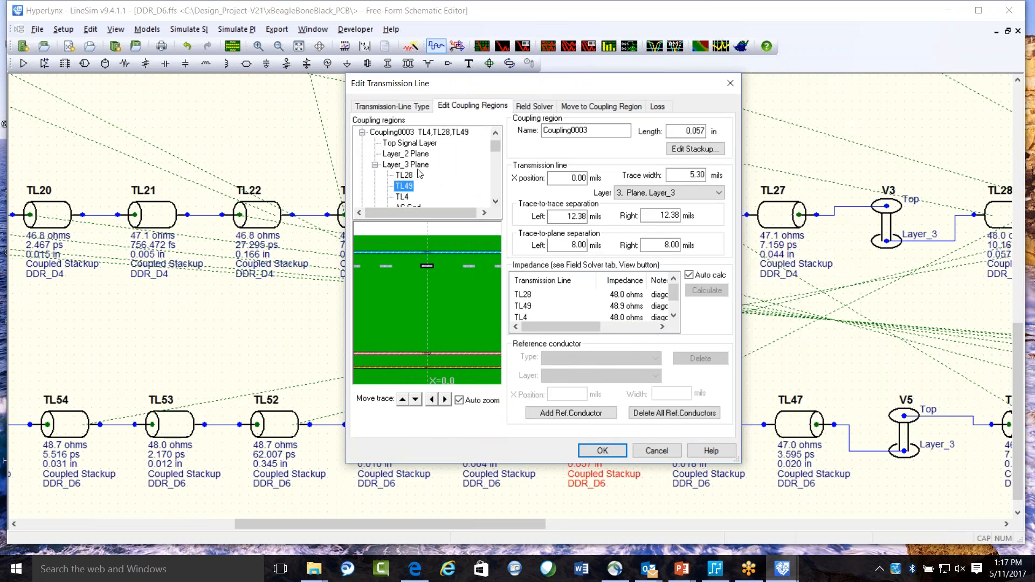
{"action": "left_click", "coordinate": [496, 202]}
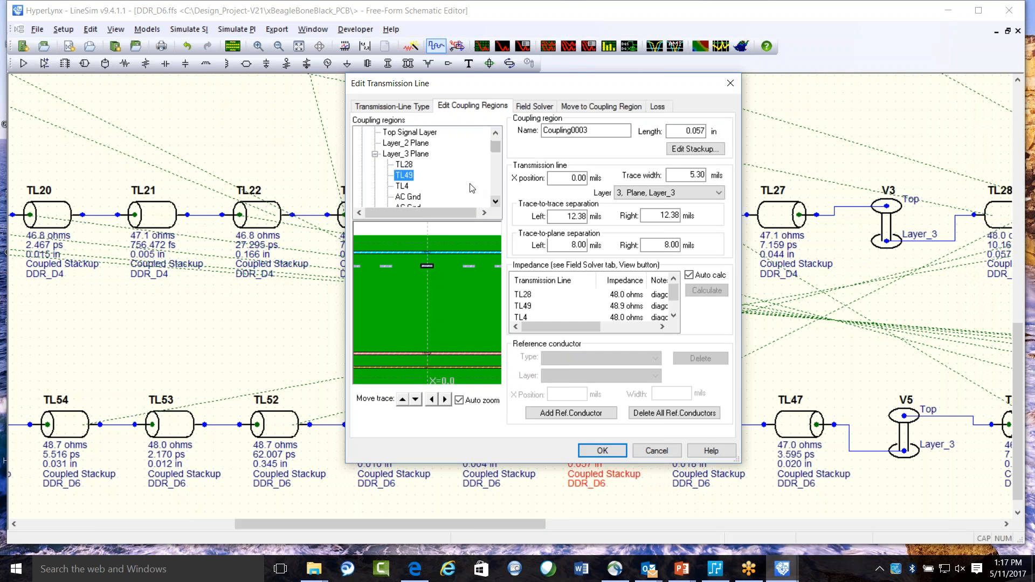
{"action": "left_click", "coordinate": [406, 185]}
{"action": "left_click", "coordinate": [408, 175]}
{"action": "left_click", "coordinate": [409, 165]}
{"action": "left_click", "coordinate": [409, 175]}
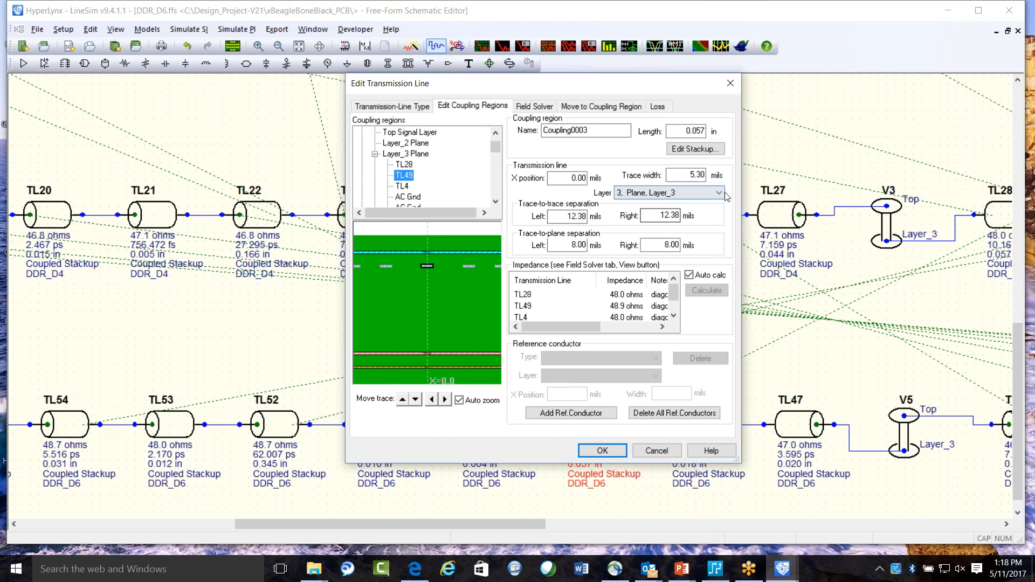
{"action": "left_click", "coordinate": [729, 86]}
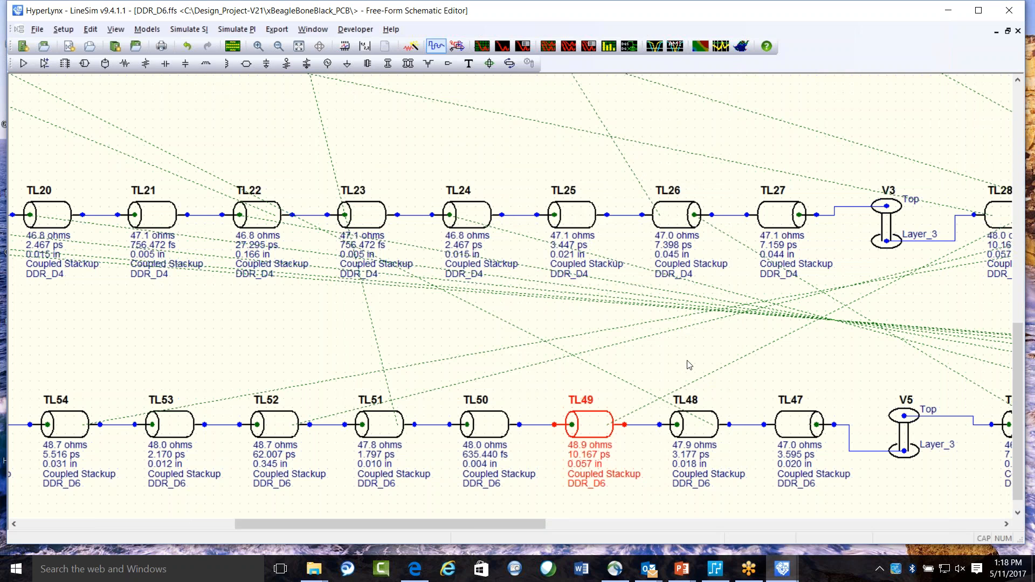
{"action": "scroll", "coordinate": [687, 365], "scroll_direction": "down", "scroll_amount": 3}
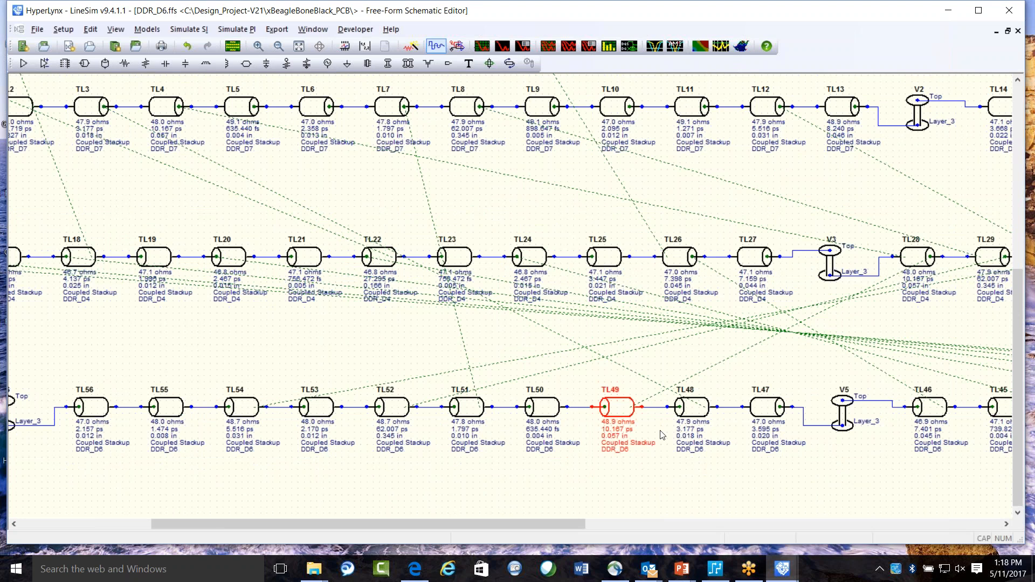
{"action": "scroll", "coordinate": [662, 434], "scroll_direction": "down", "scroll_amount": 1}
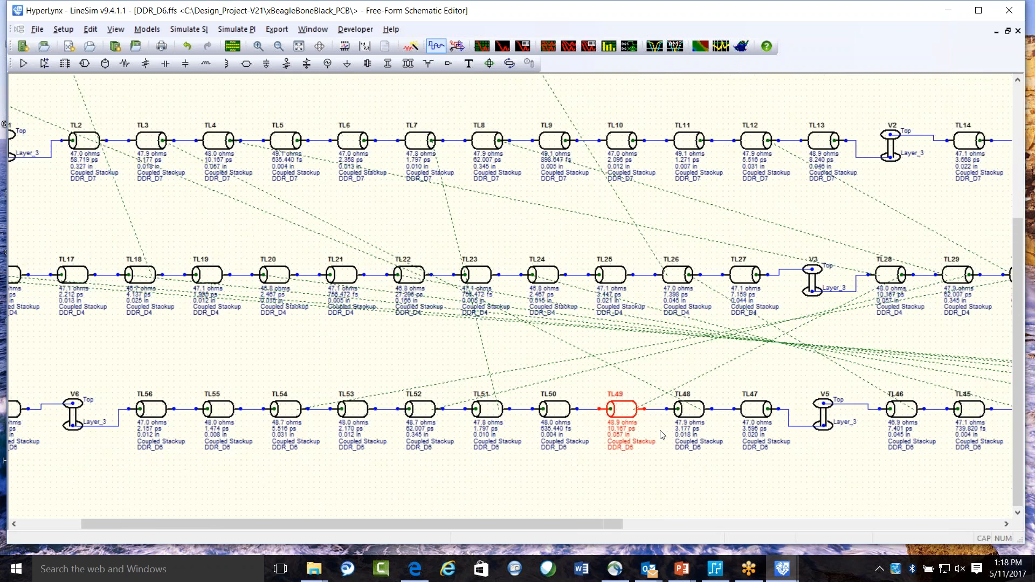
{"action": "scroll", "coordinate": [662, 434], "scroll_direction": "down", "scroll_amount": 2}
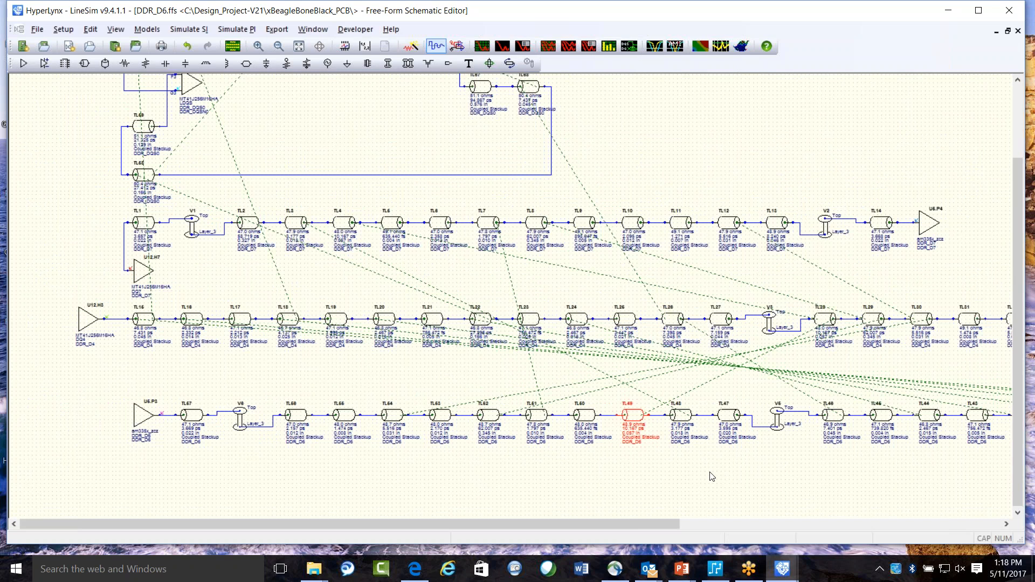
{"action": "left_click", "coordinate": [747, 475]}
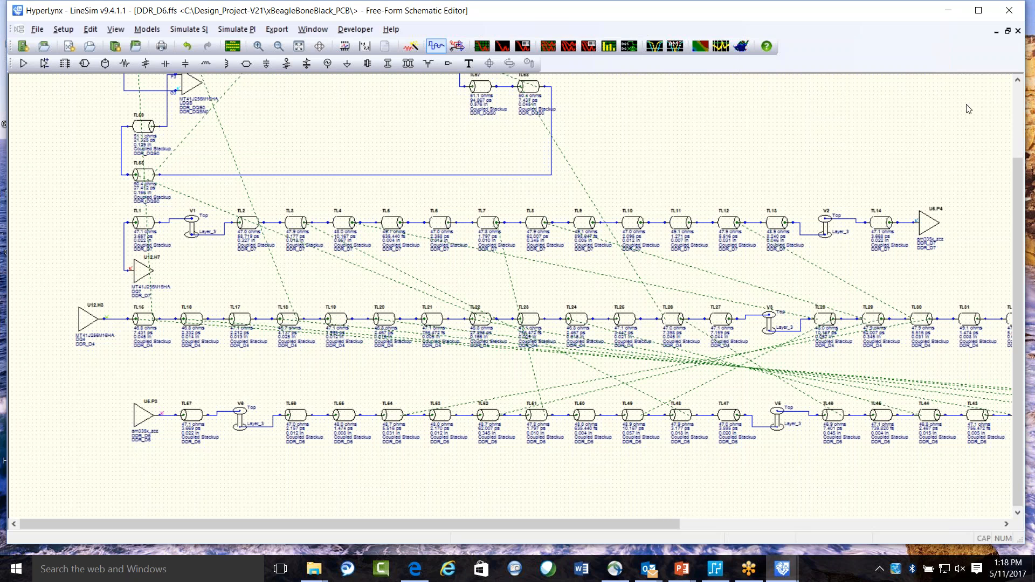
Minimize the LineSim and BoardSim windows and switch to the HL DDRx Oasis presentation in PowerPoint
{"action": "left_click", "coordinate": [948, 12]}
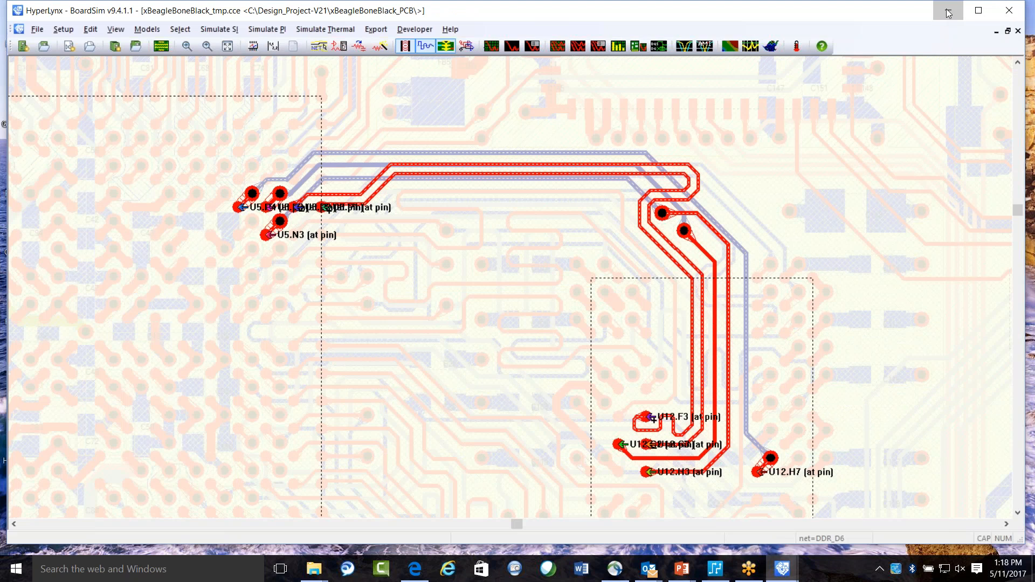
{"action": "left_click", "coordinate": [948, 13]}
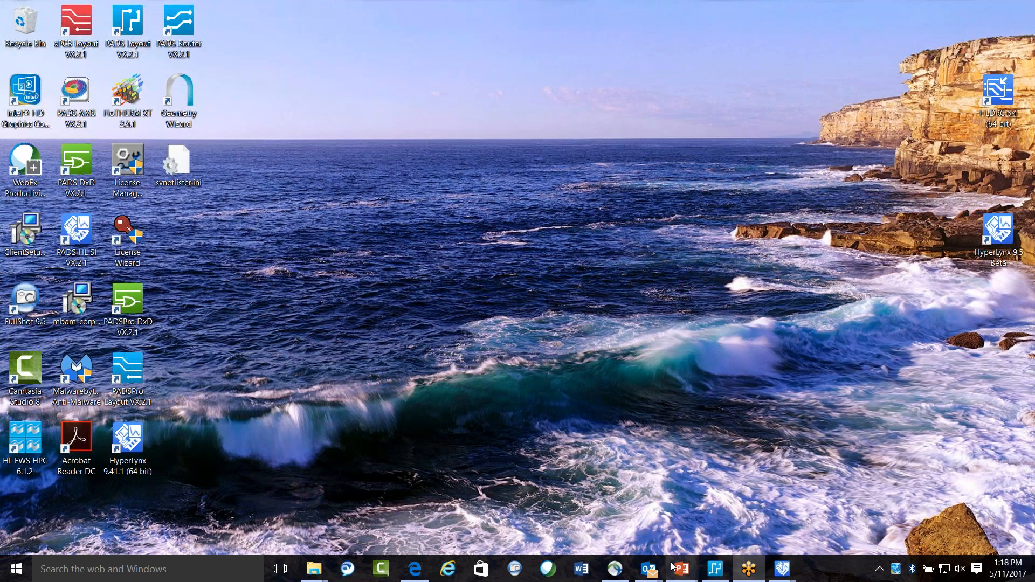
{"action": "mouse_move", "coordinate": [680, 569]}
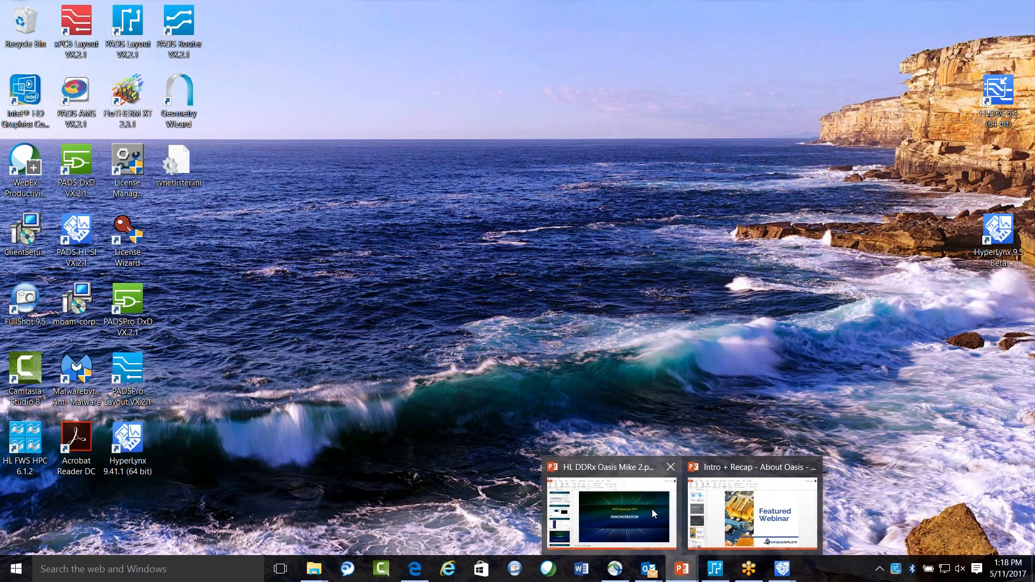
{"action": "left_click", "coordinate": [654, 513]}
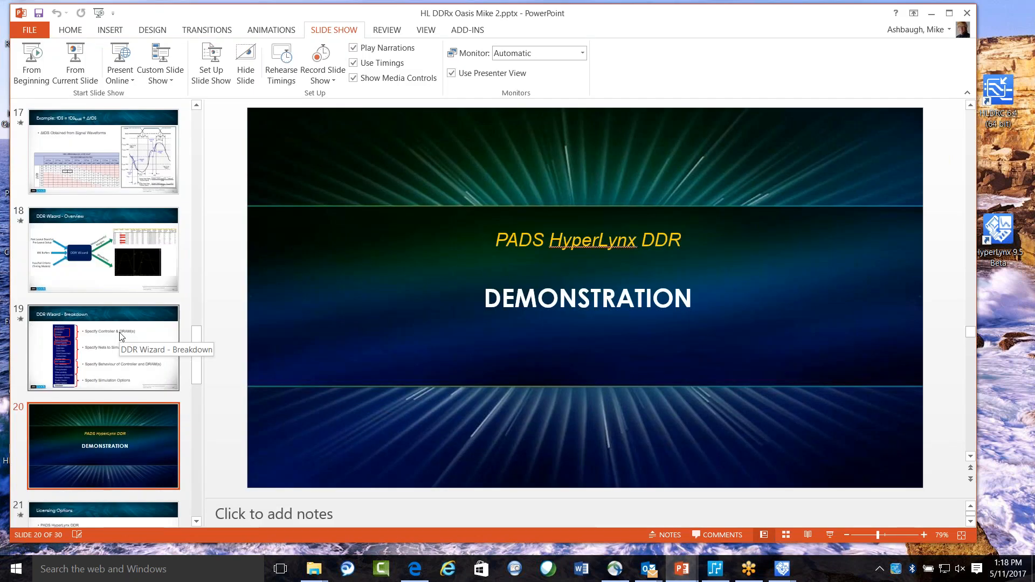
Show slide 21, Licensing Options, and shift the presentation window slightly to the right on the desktop
{"action": "scroll", "coordinate": [119, 333], "scroll_direction": "down", "scroll_amount": 2}
{"action": "scroll", "coordinate": [119, 337], "scroll_direction": "down", "scroll_amount": 2}
{"action": "left_click", "coordinate": [117, 302]}
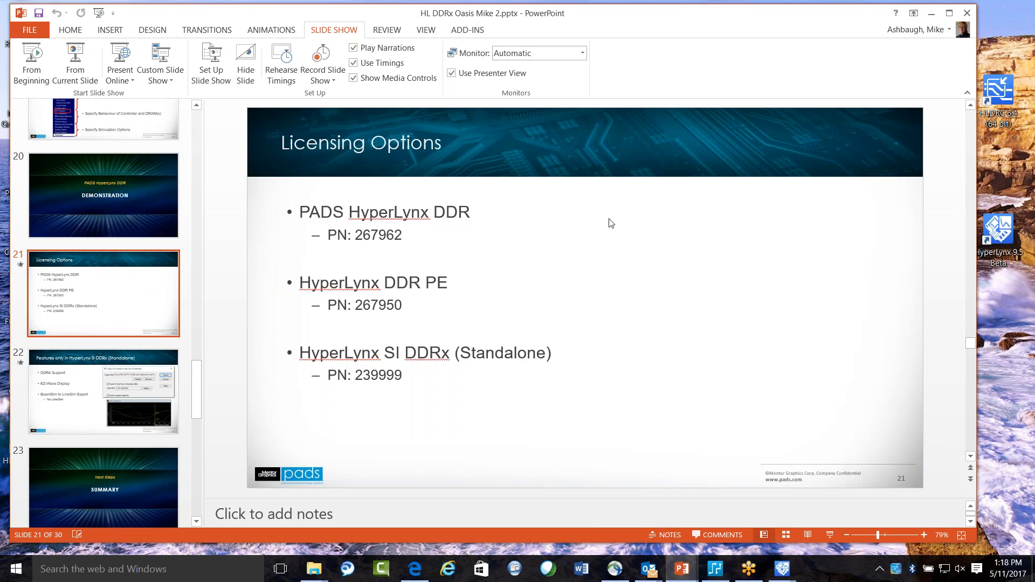
{"action": "left_click_drag", "start_coordinate": [682, 21], "coordinate": [707, 20]}
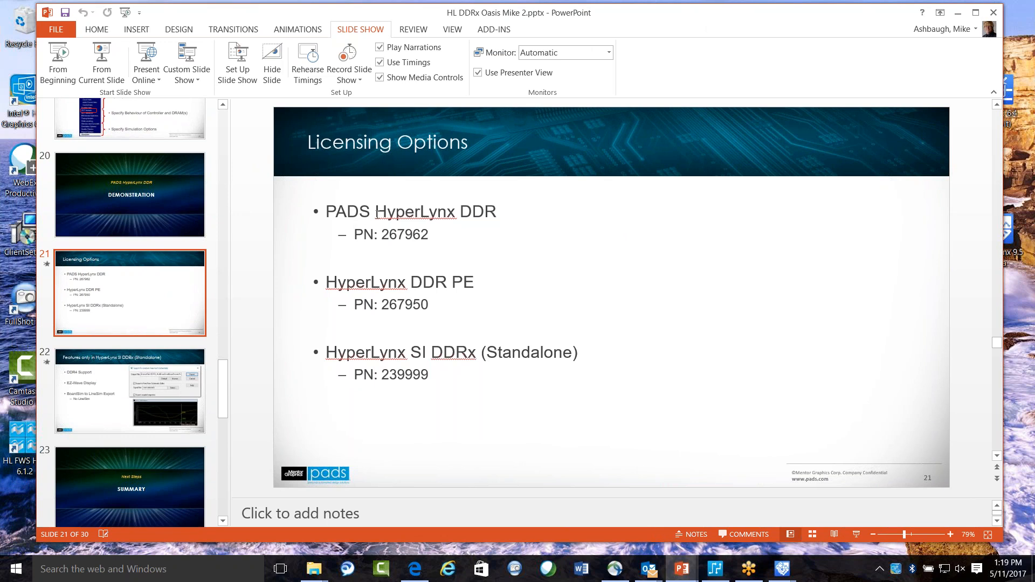